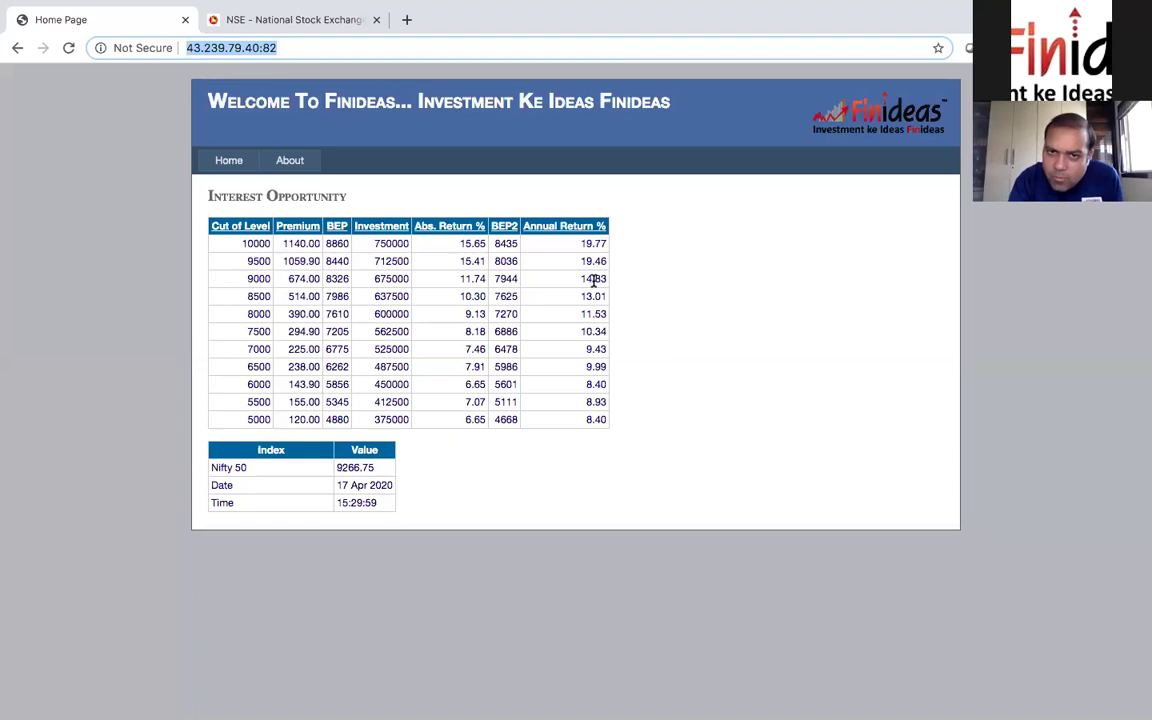
Examine the Interest Opportunity table's annual return for the 9000 level and the premium and investment for the 8000 level.
{"action": "left_click_drag", "start_coordinate": [577, 283], "coordinate": [610, 279]}
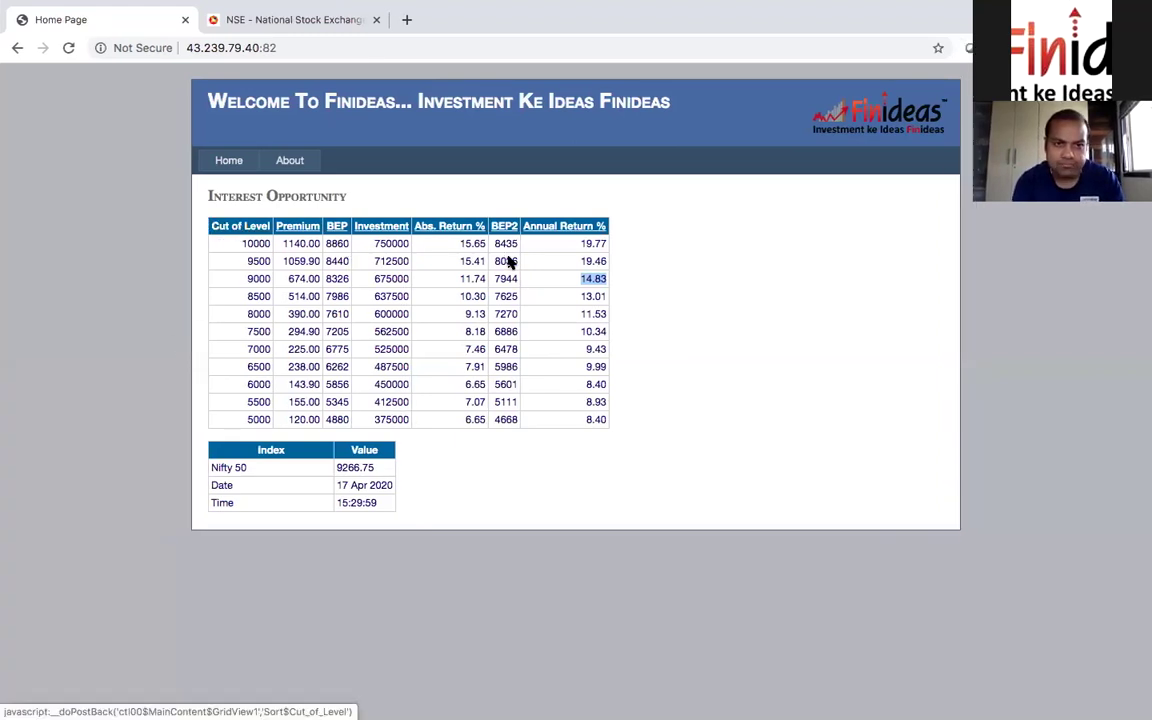
{"action": "left_click_drag", "start_coordinate": [220, 218], "coordinate": [608, 443]}
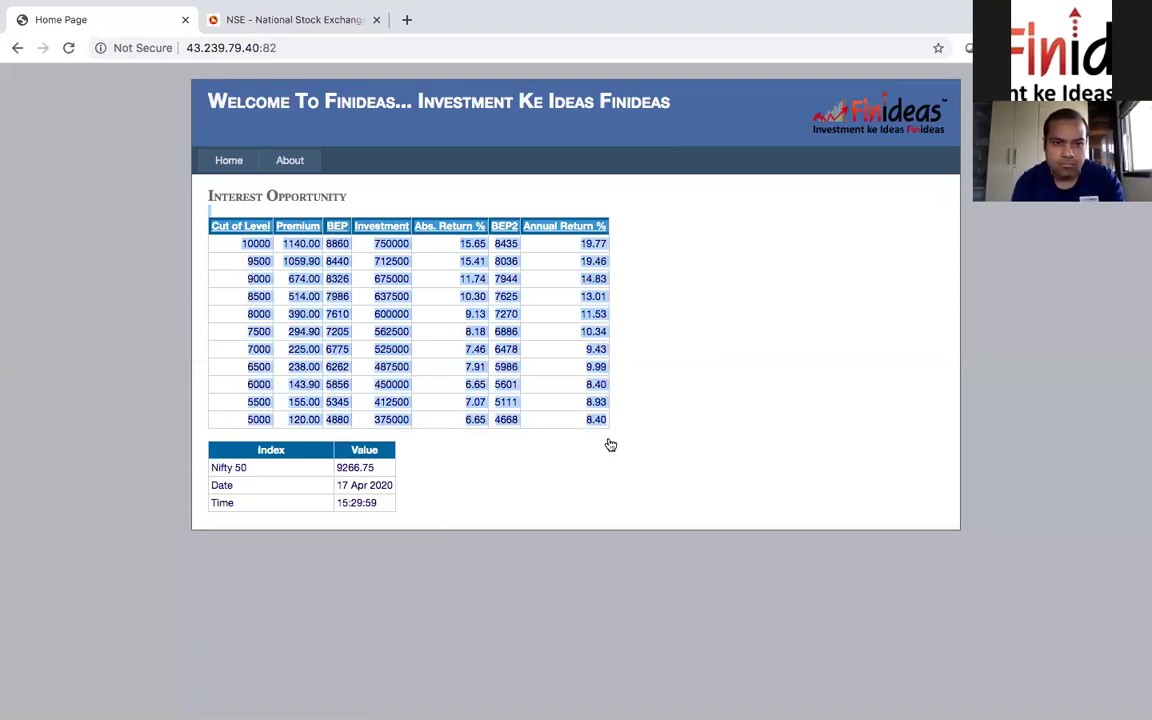
{"action": "key", "text": "super+Tab"}
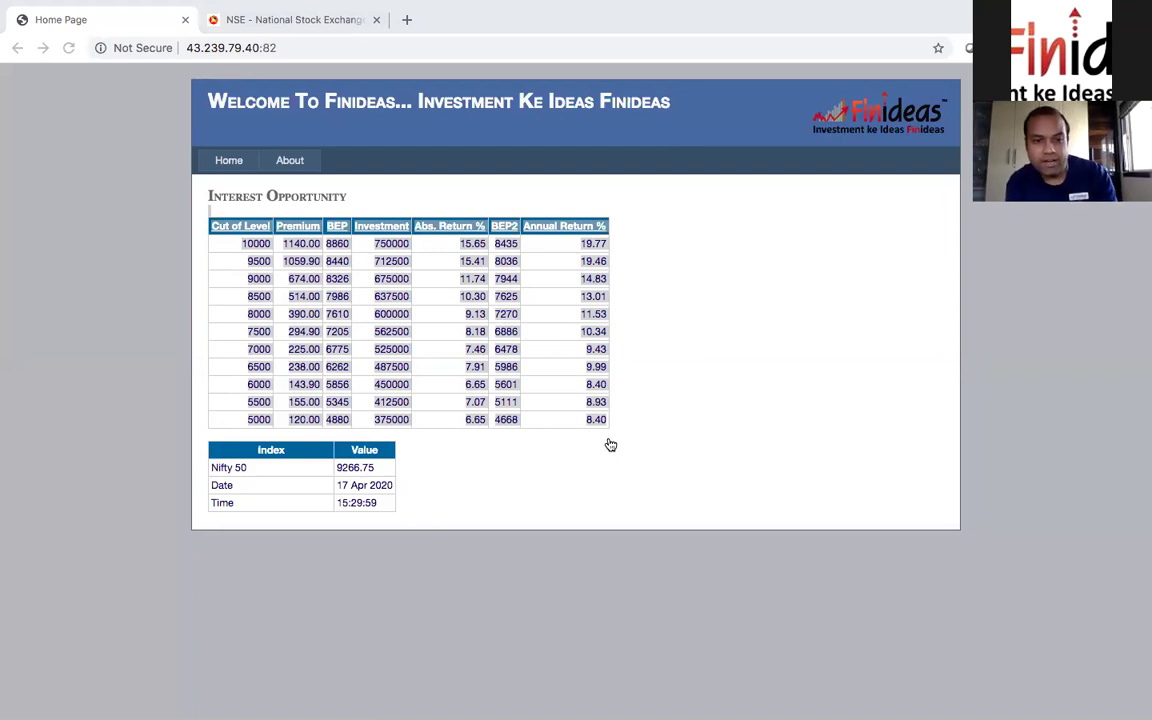
{"action": "key", "text": "super+Tab"}
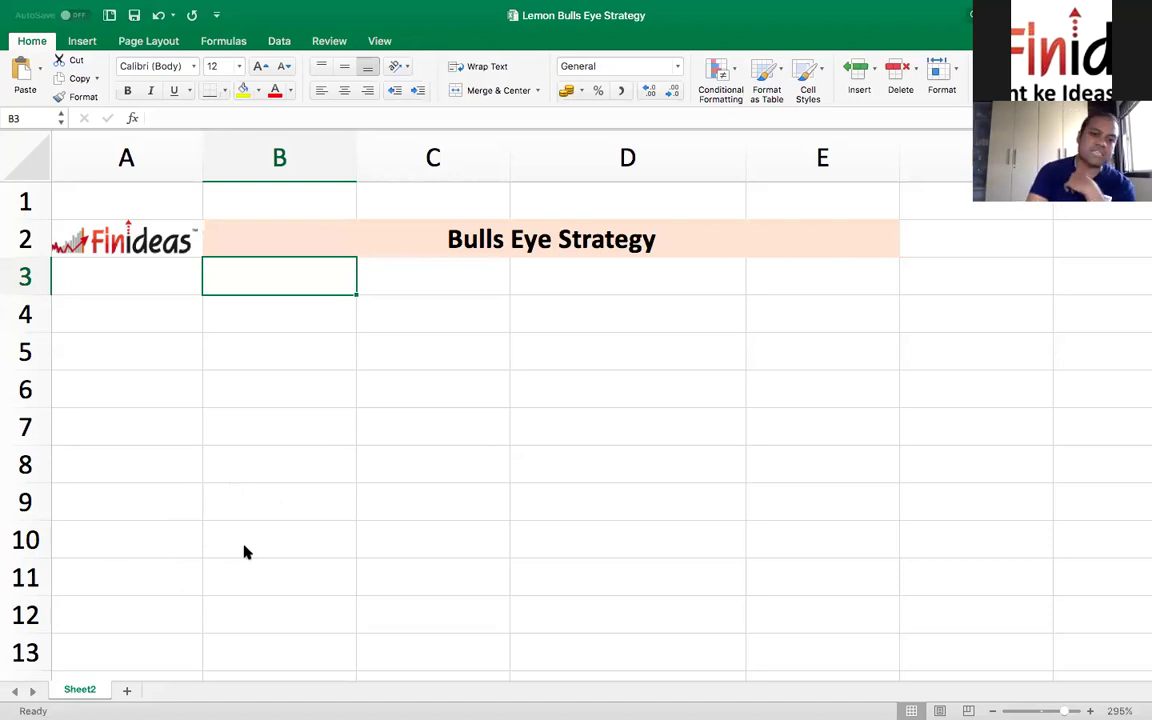
{"action": "left_click", "coordinate": [465, 459]}
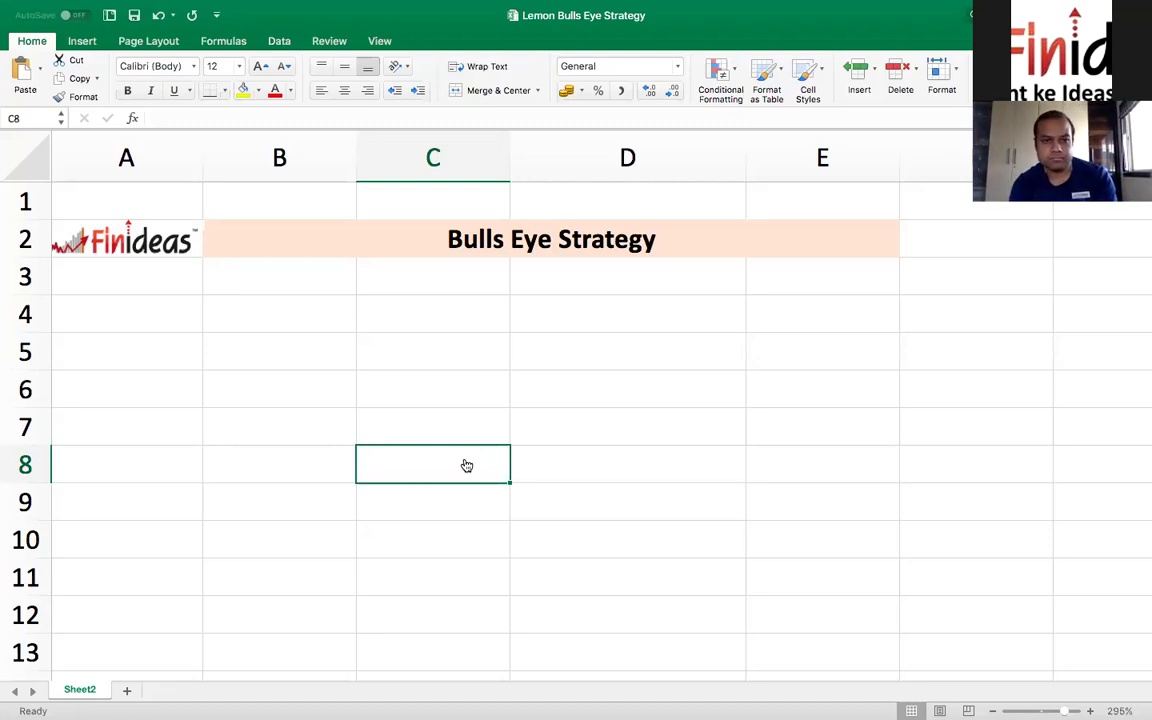
{"action": "key", "text": "super+Tab"}
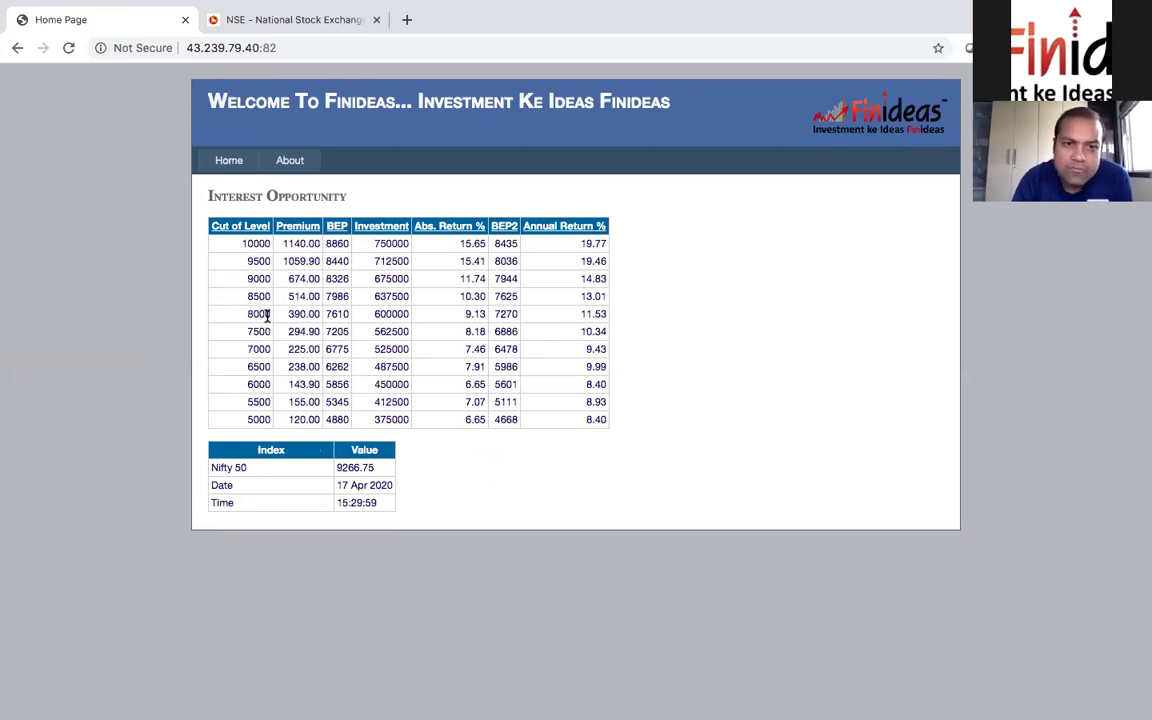
{"action": "left_click_drag", "start_coordinate": [243, 316], "coordinate": [322, 318]}
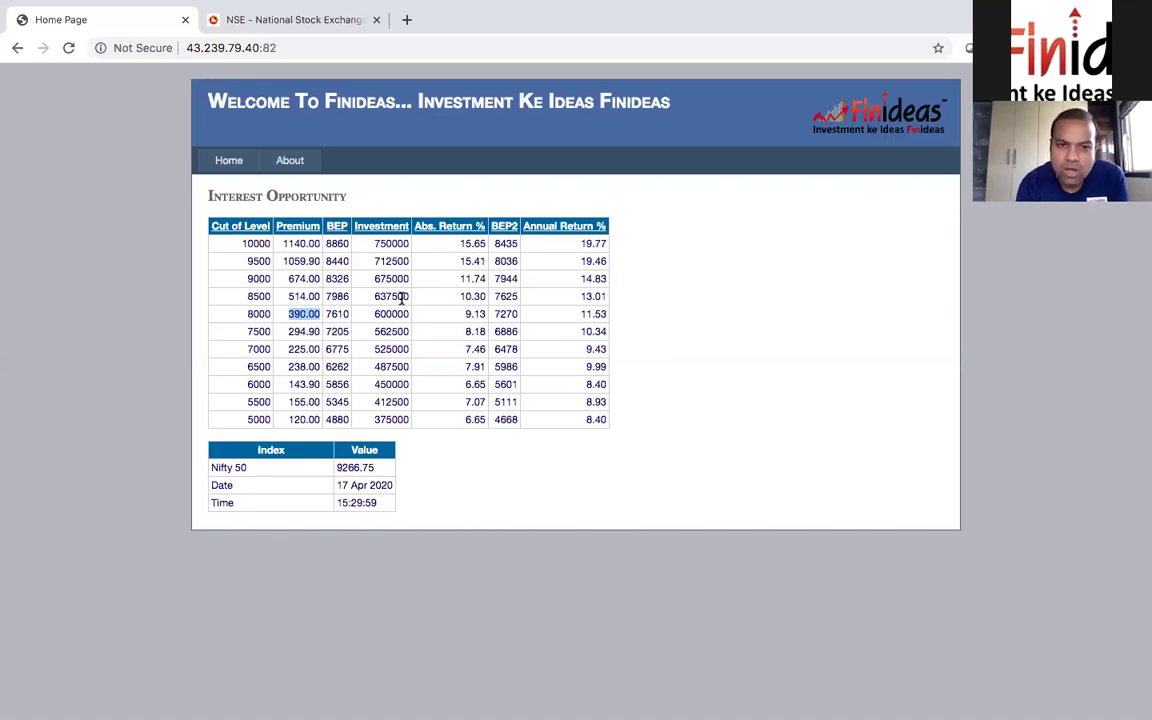
{"action": "left_click_drag", "start_coordinate": [375, 314], "coordinate": [420, 316]}
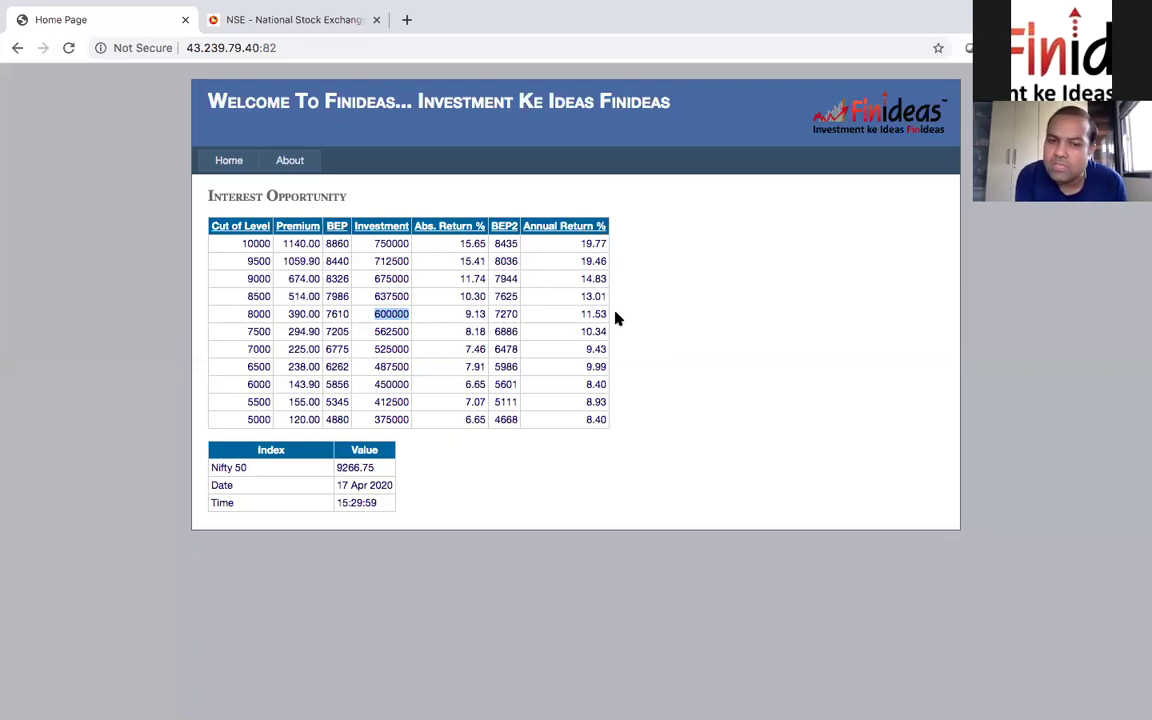
{"action": "mouse_move", "coordinate": [627, 6]}
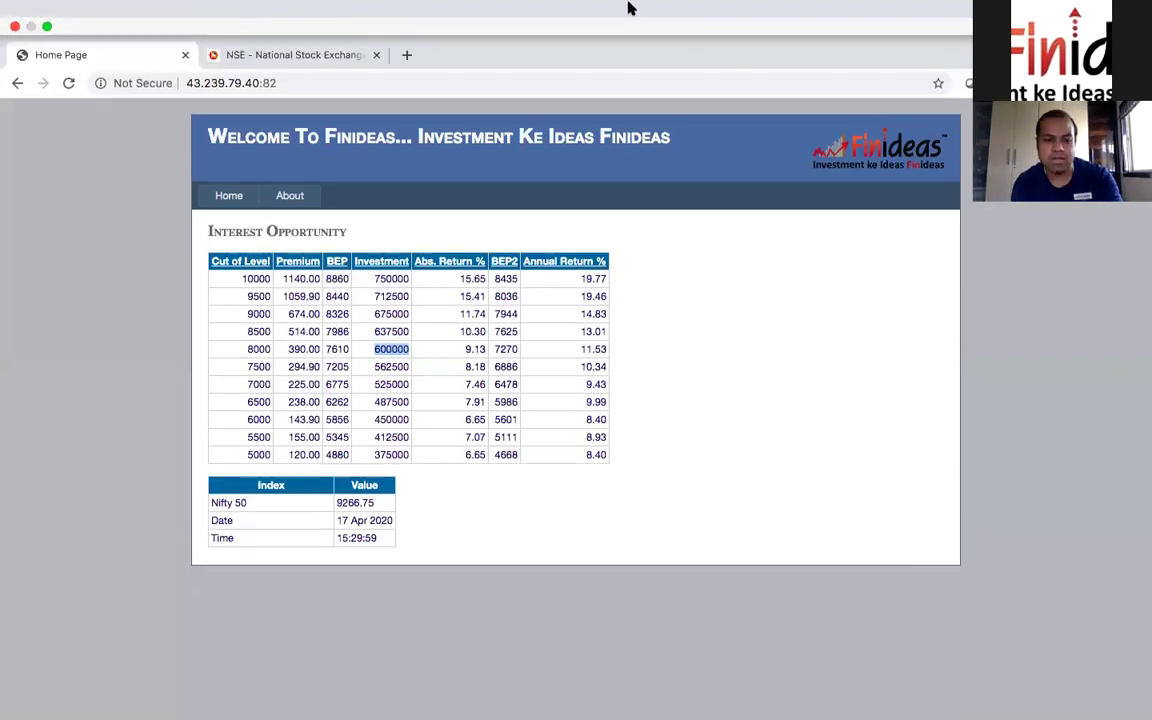
Copy the whole Interest Opportunity table from the web page and paste it at cell A5 of the Lemon Bulls Eye Strategy workbook in Excel.
{"action": "left_click_drag", "start_coordinate": [209, 222], "coordinate": [606, 430]}
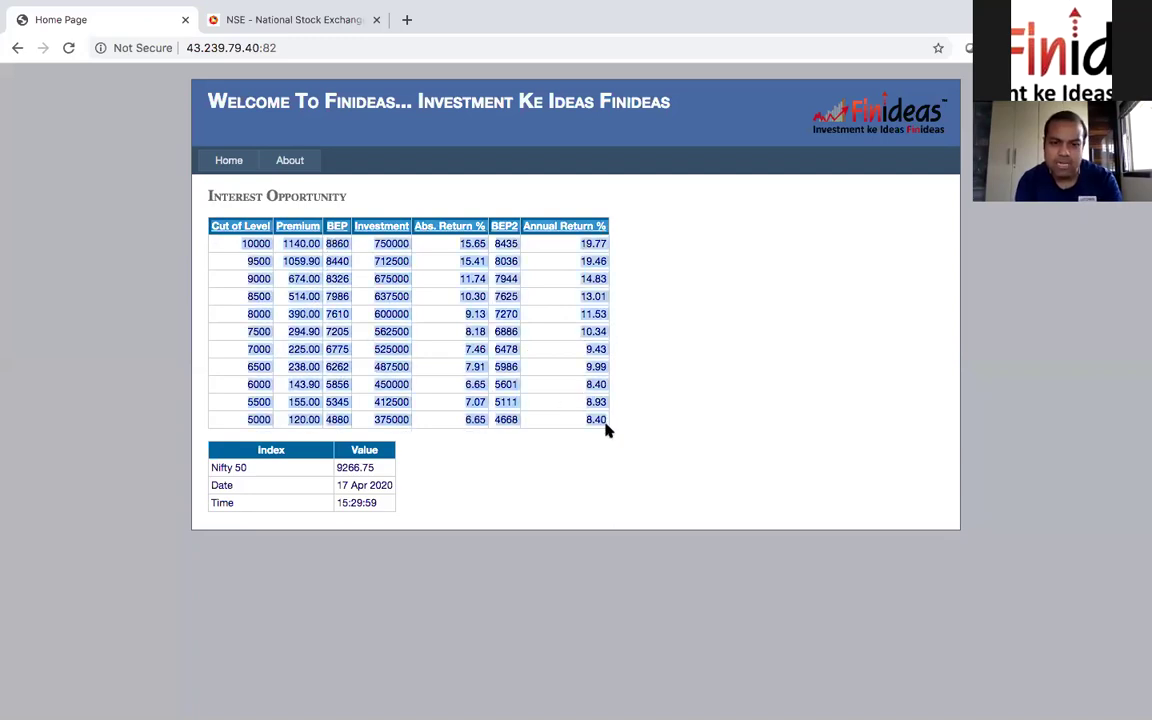
{"action": "scroll", "coordinate": [606, 430], "scroll_direction": "left", "scroll_amount": 2}
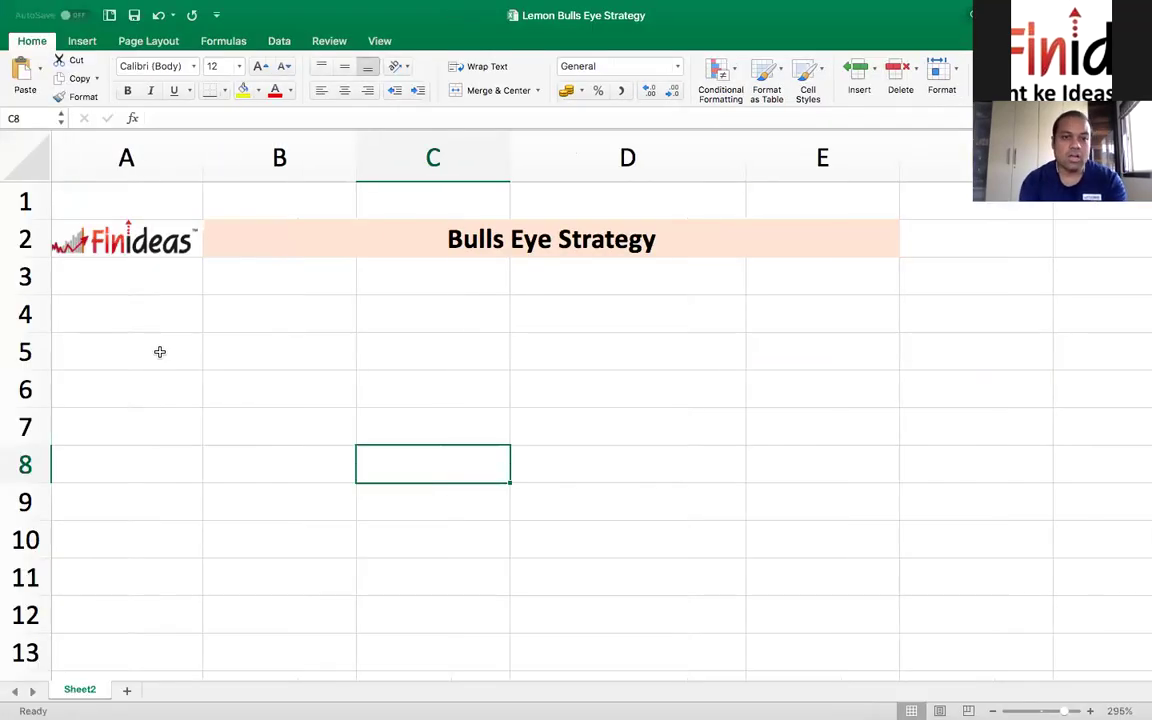
{"action": "left_click", "coordinate": [159, 352]}
{"action": "key", "text": "super+v"}
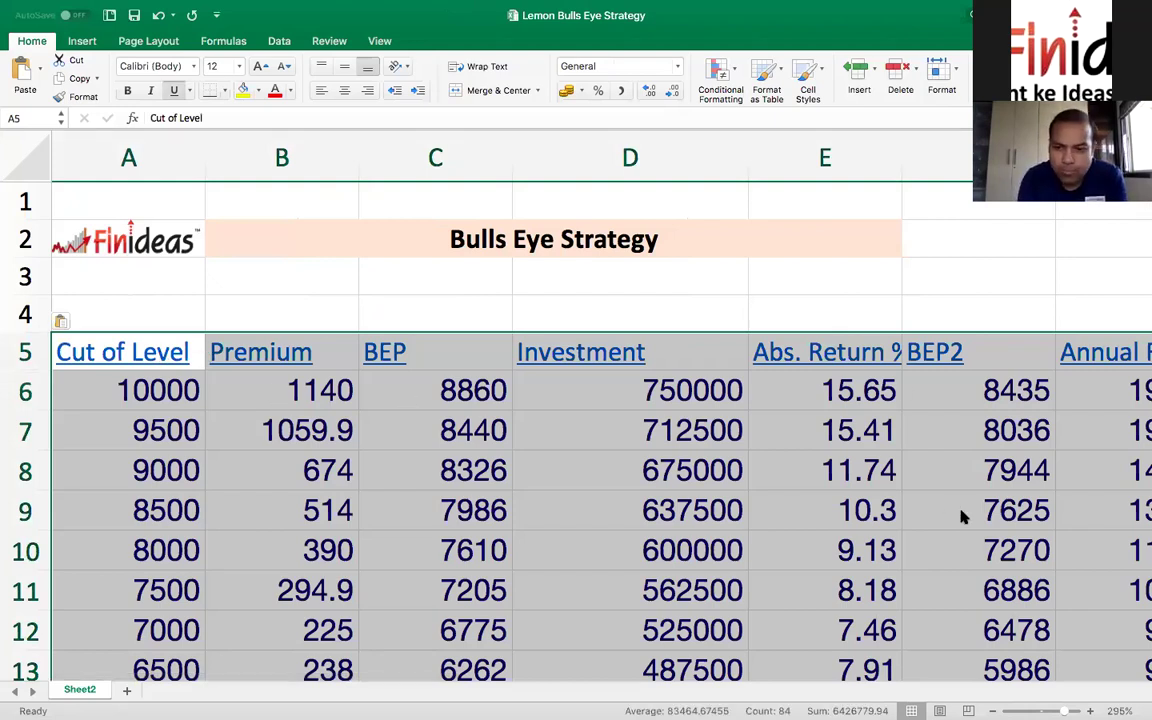
{"action": "scroll", "coordinate": [576, 400], "scroll_direction": "down", "scroll_amount": 3}
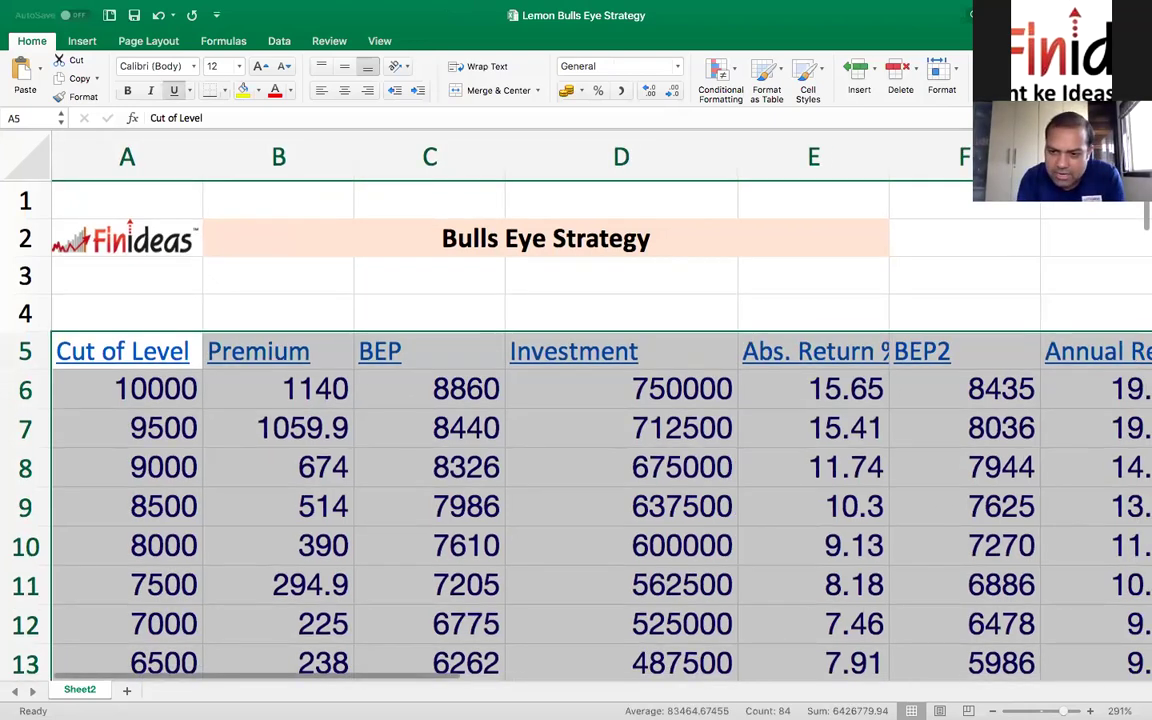
{"action": "scroll", "coordinate": [576, 400], "scroll_direction": "down", "scroll_amount": 2}
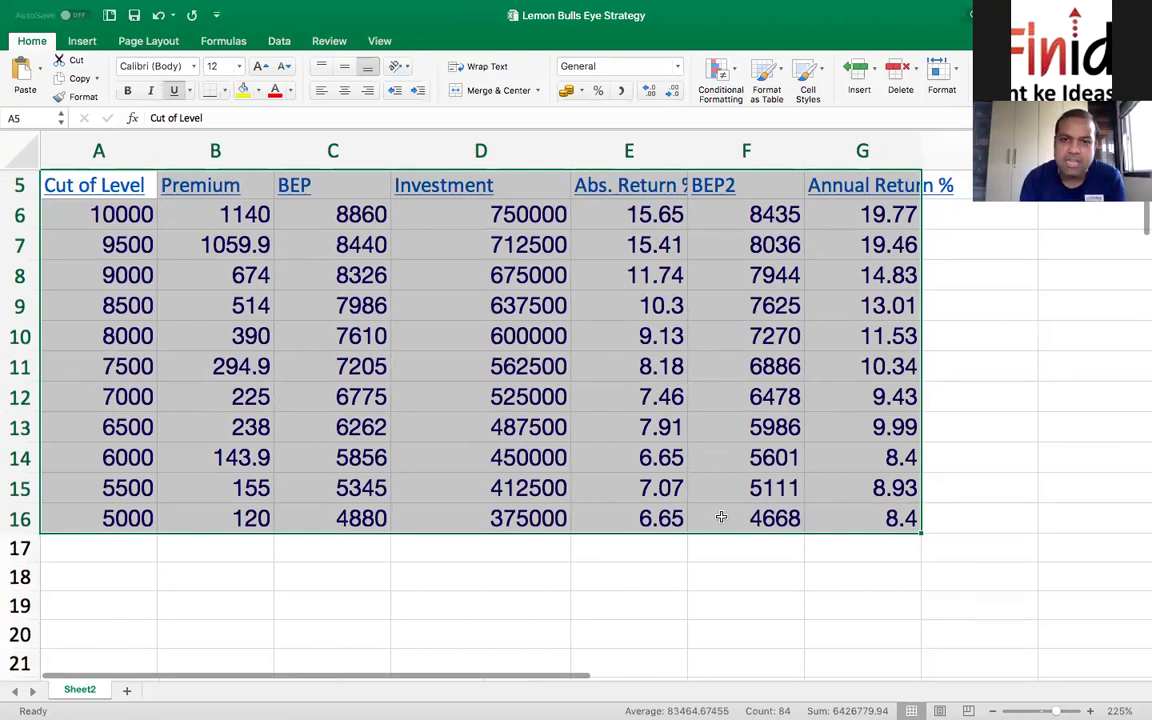
Hide rows 6, 7, 9 and 11, which hold the 10000, 9500, 8500 and 7500 cut of levels.
{"action": "left_click", "coordinate": [138, 296]}
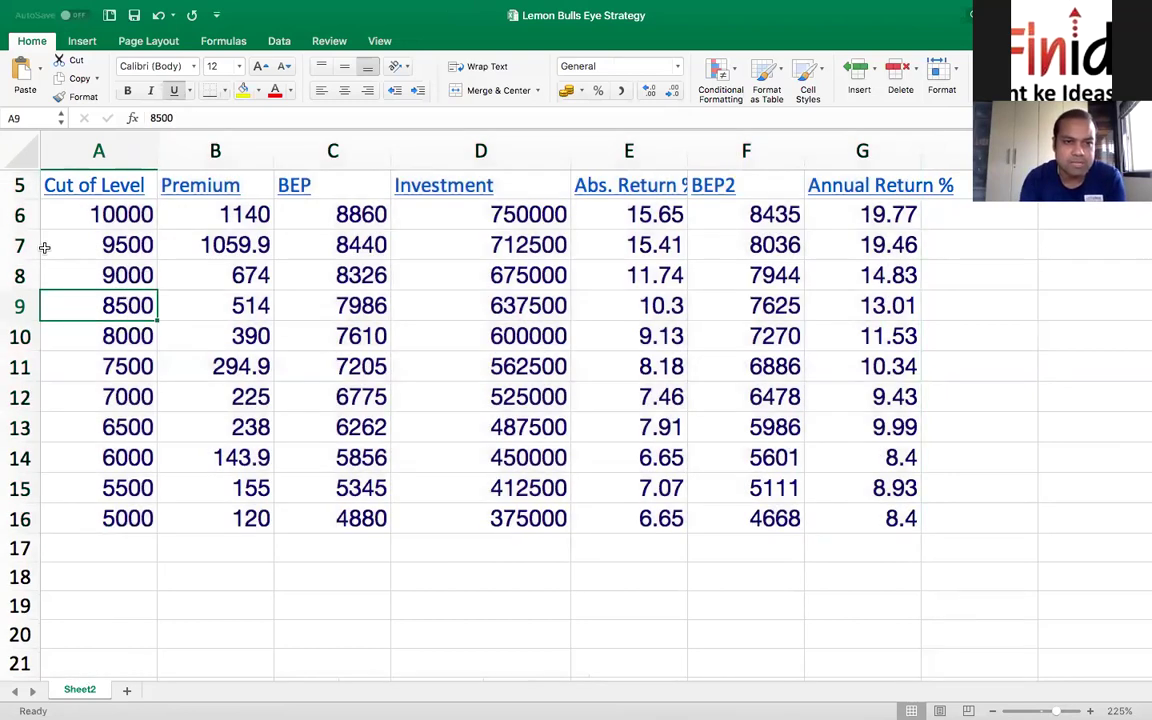
{"action": "left_click_drag", "start_coordinate": [20, 218], "coordinate": [20, 242]}
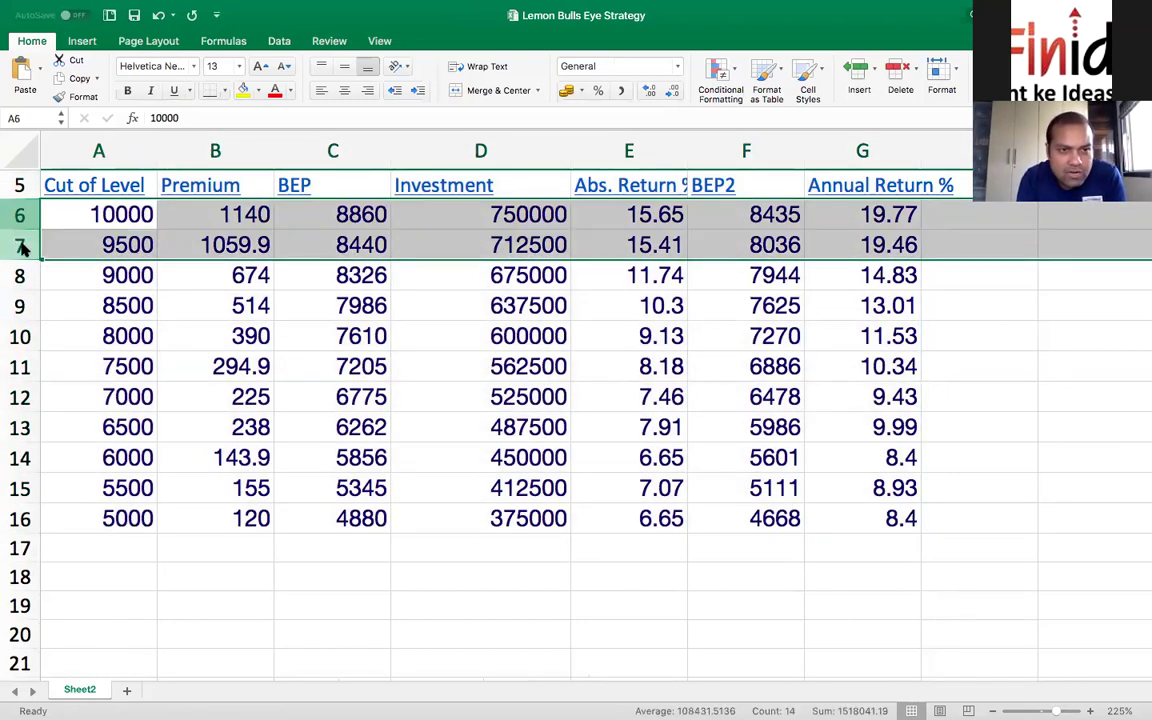
{"action": "right_click", "coordinate": [20, 242]}
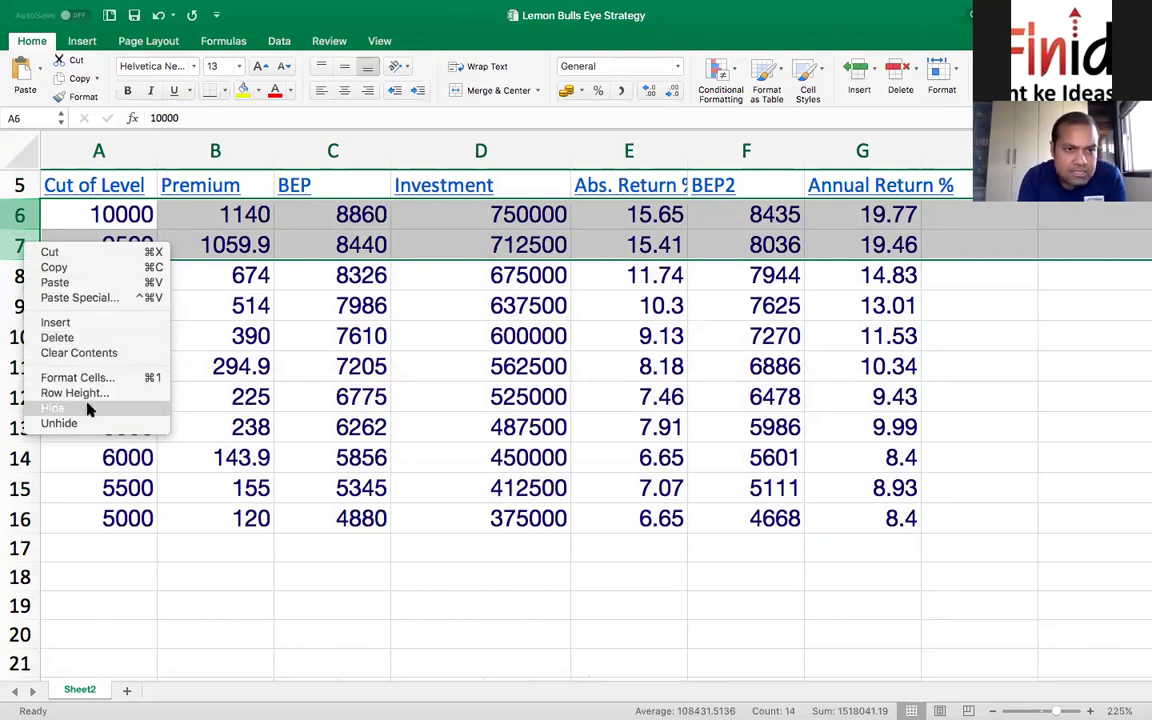
{"action": "key", "text": "Escape"}
{"action": "key", "text": "ctrl+9"}
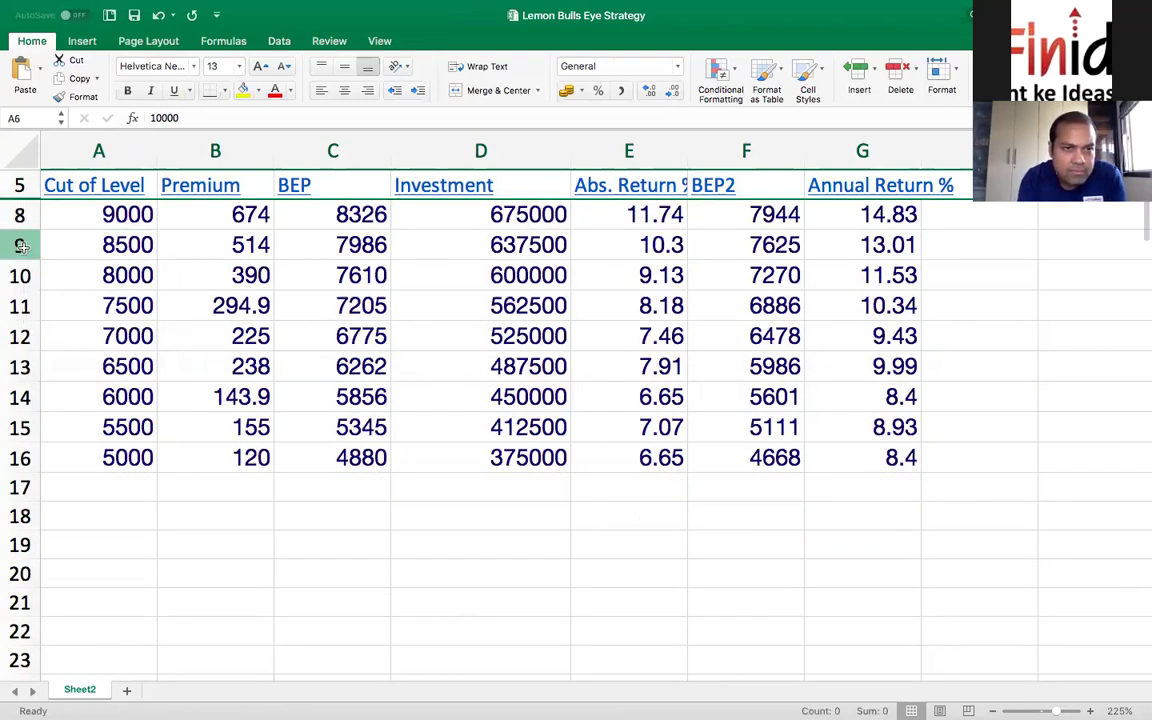
{"action": "left_click", "coordinate": [21, 245]}
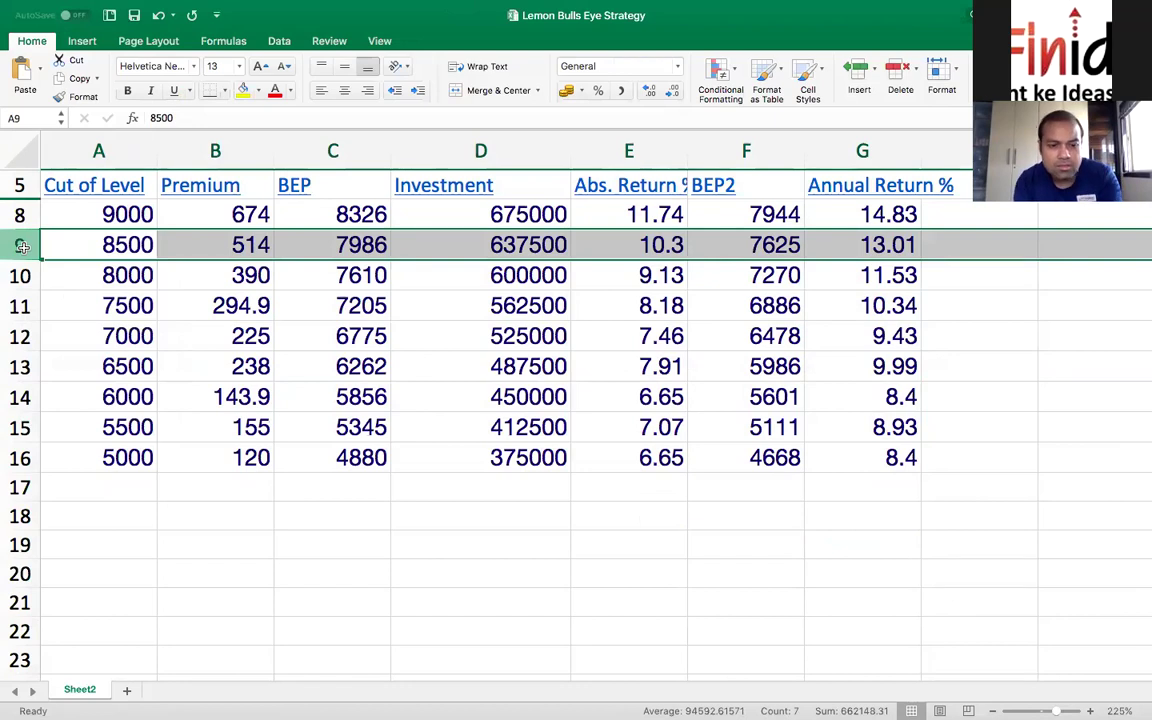
{"action": "key", "text": "ctrl+9"}
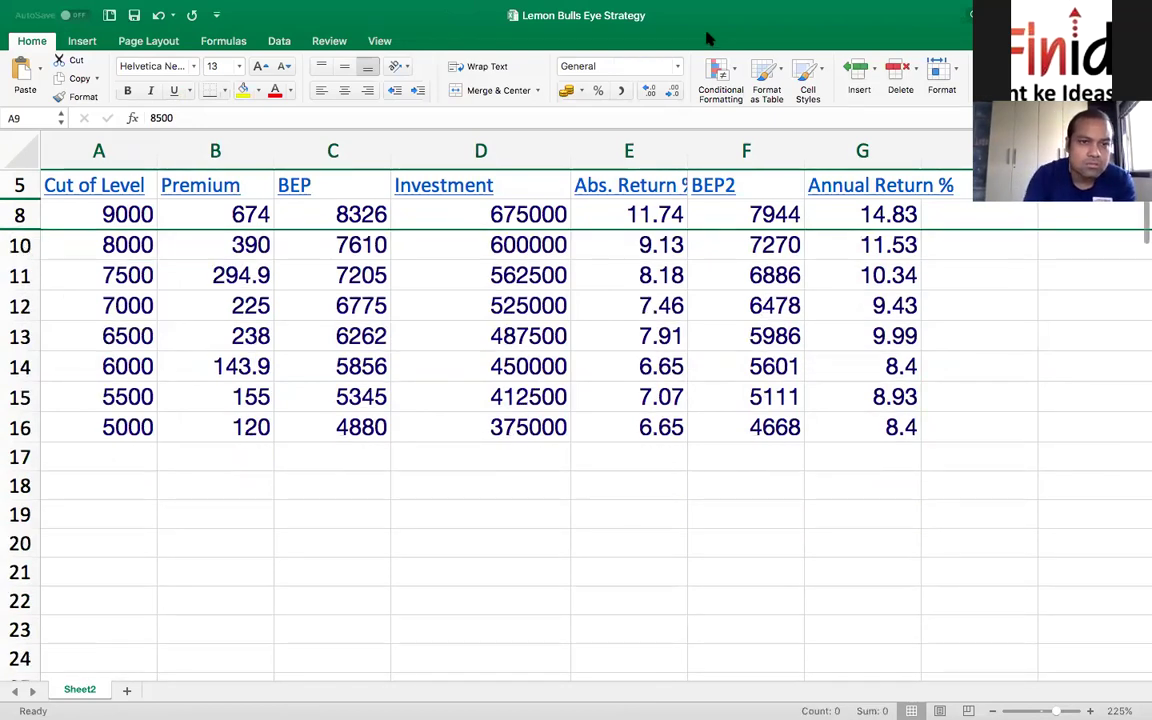
{"action": "left_click", "coordinate": [17, 275]}
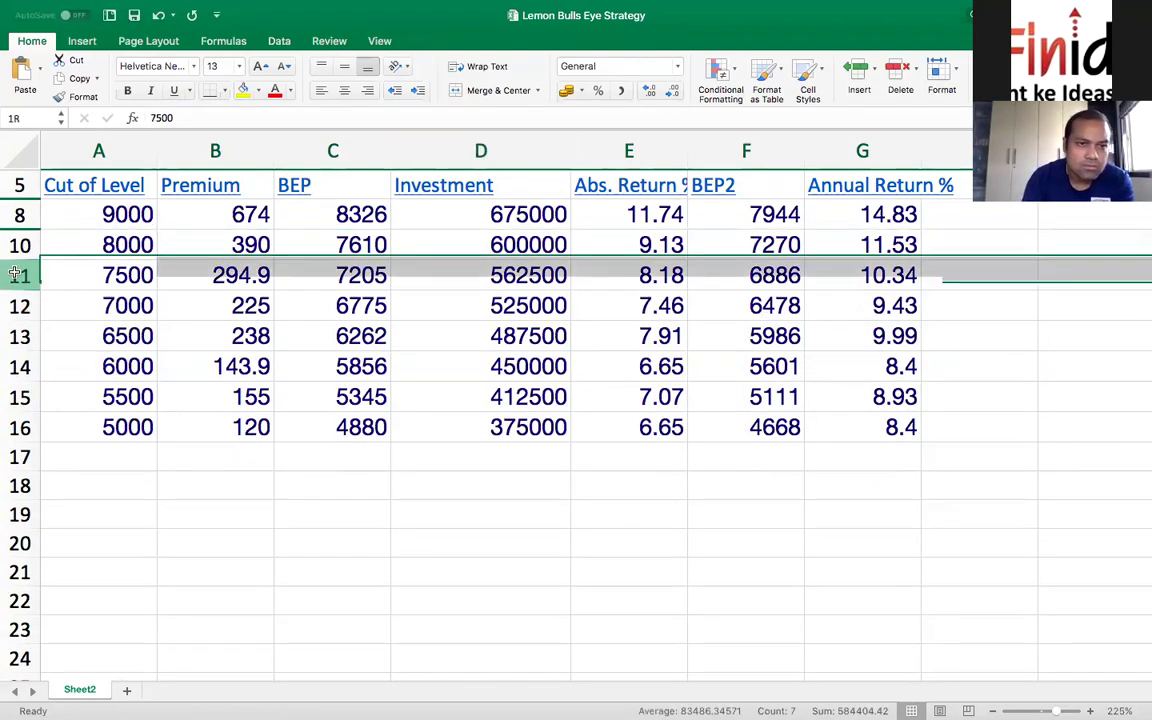
{"action": "key", "text": "ctrl+9"}
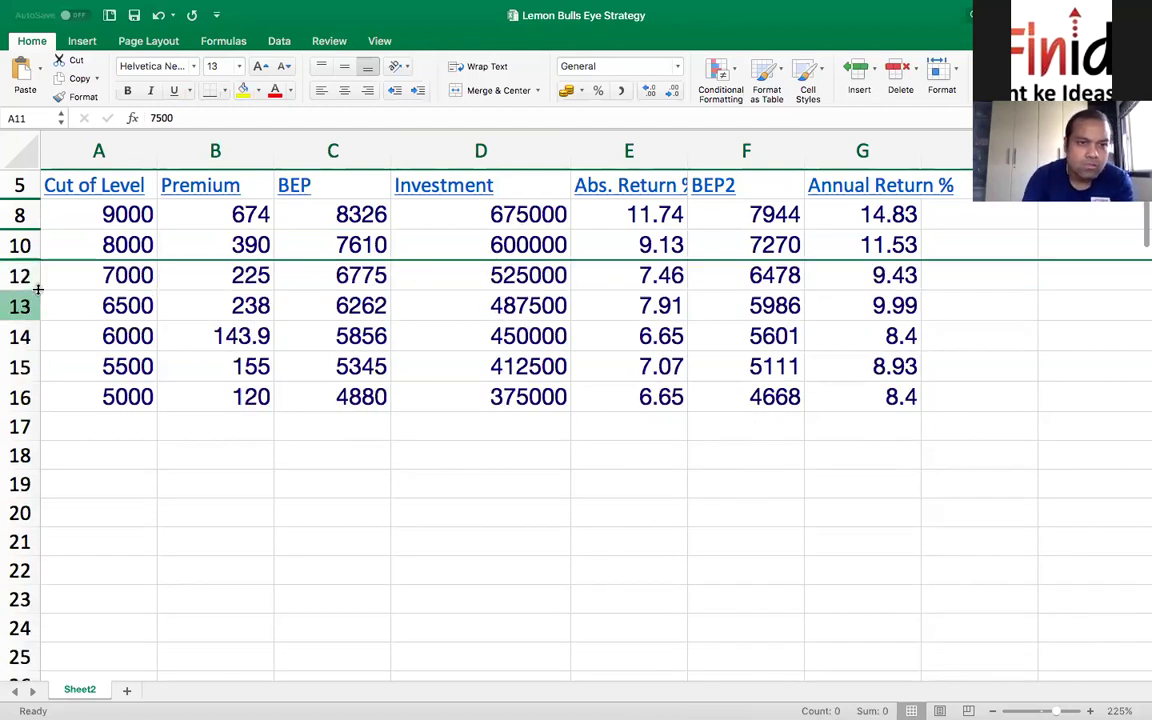
Hide rows 13 to 16, which hold the cut of levels from 6500 down to 5000.
{"action": "right_click", "coordinate": [18, 306]}
{"action": "key", "text": "Escape"}
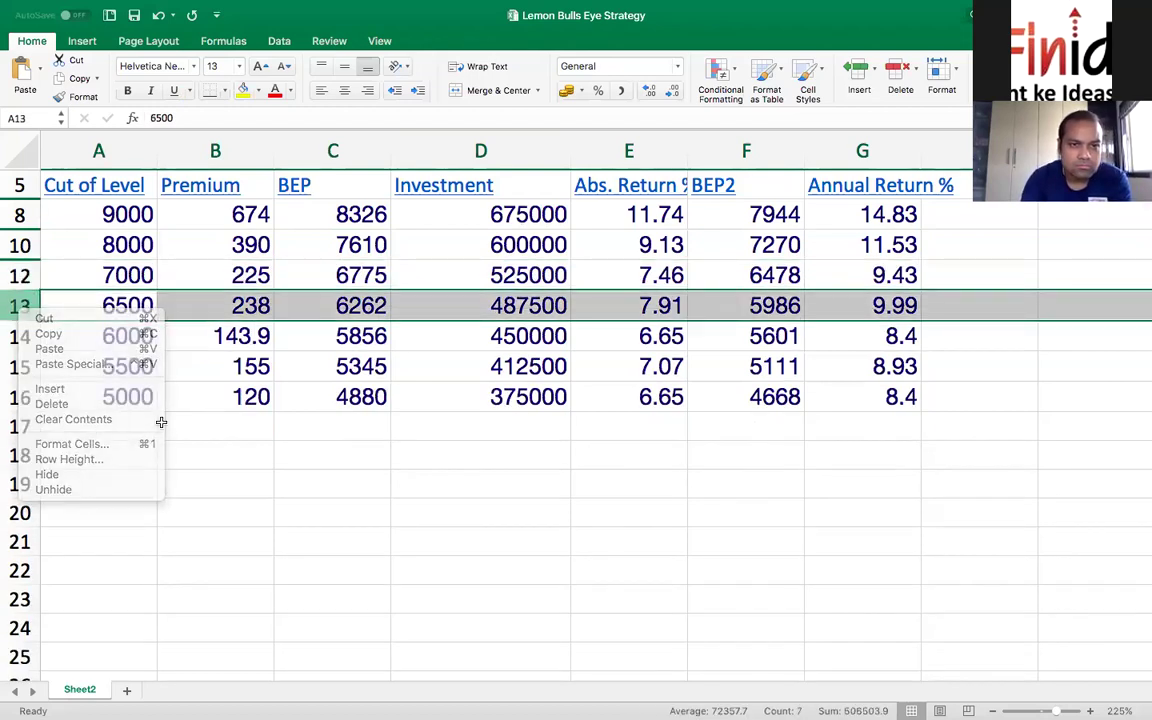
{"action": "key", "text": "shift+Down"}
{"action": "key", "text": "shift+Down"}
{"action": "key", "text": "shift+Down"}
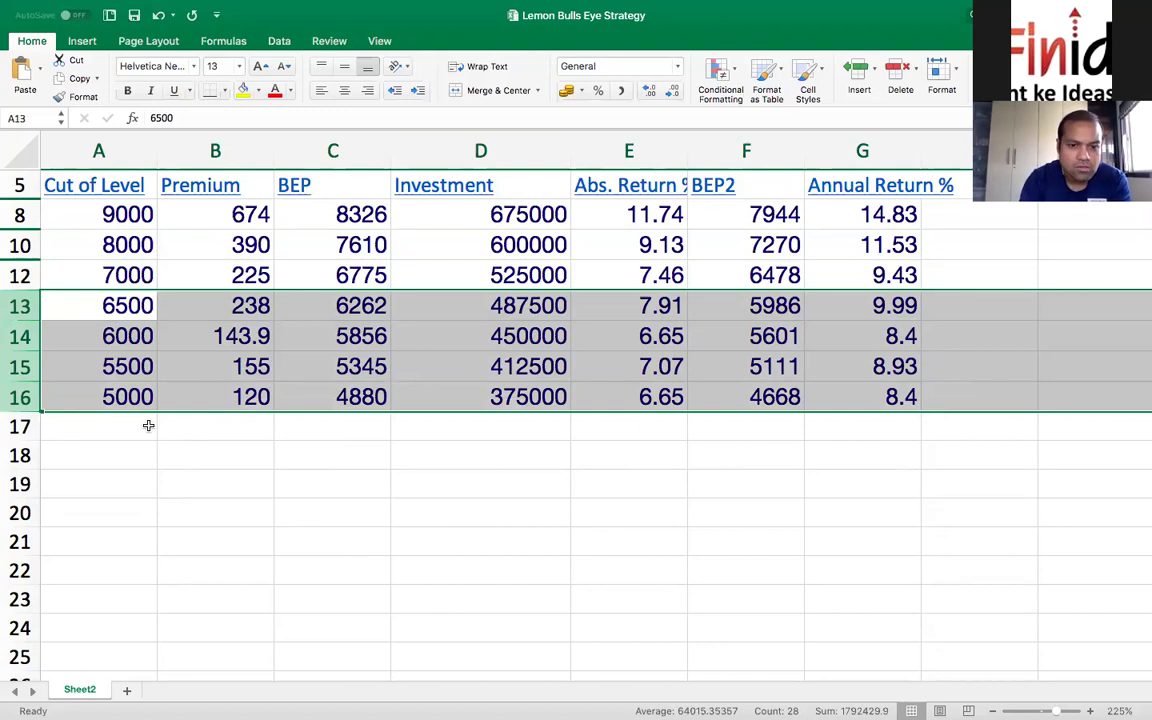
{"action": "key", "text": "ctrl+9"}
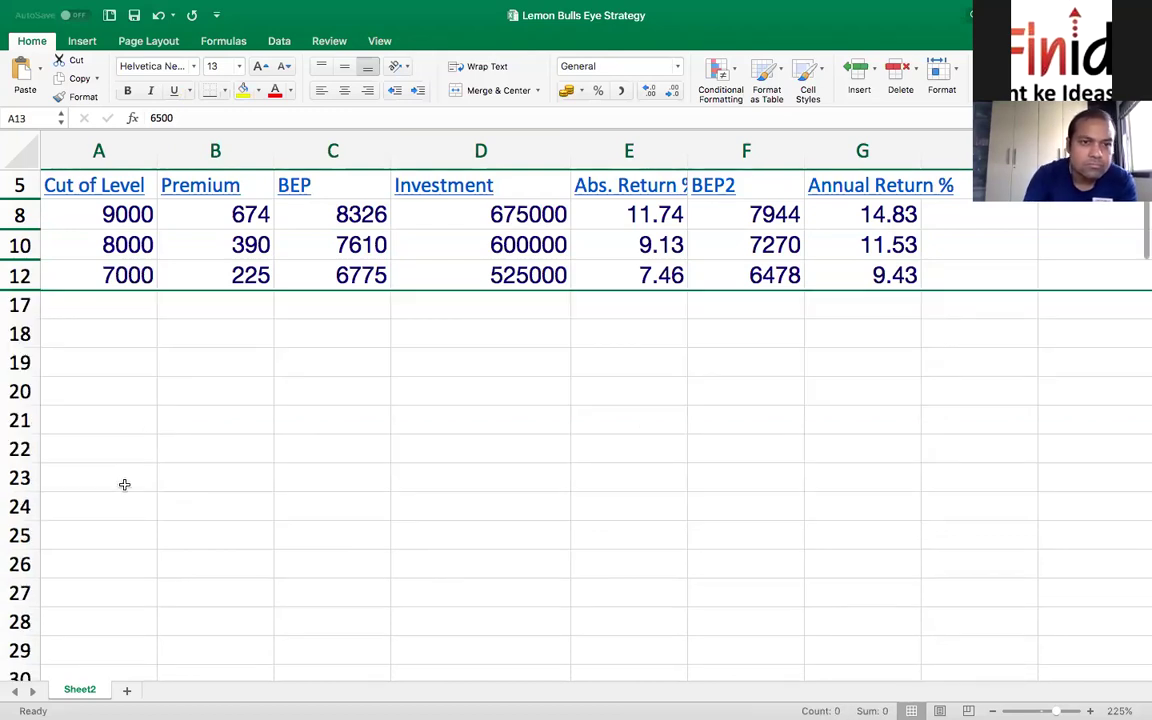
{"action": "left_click", "coordinate": [190, 422]}
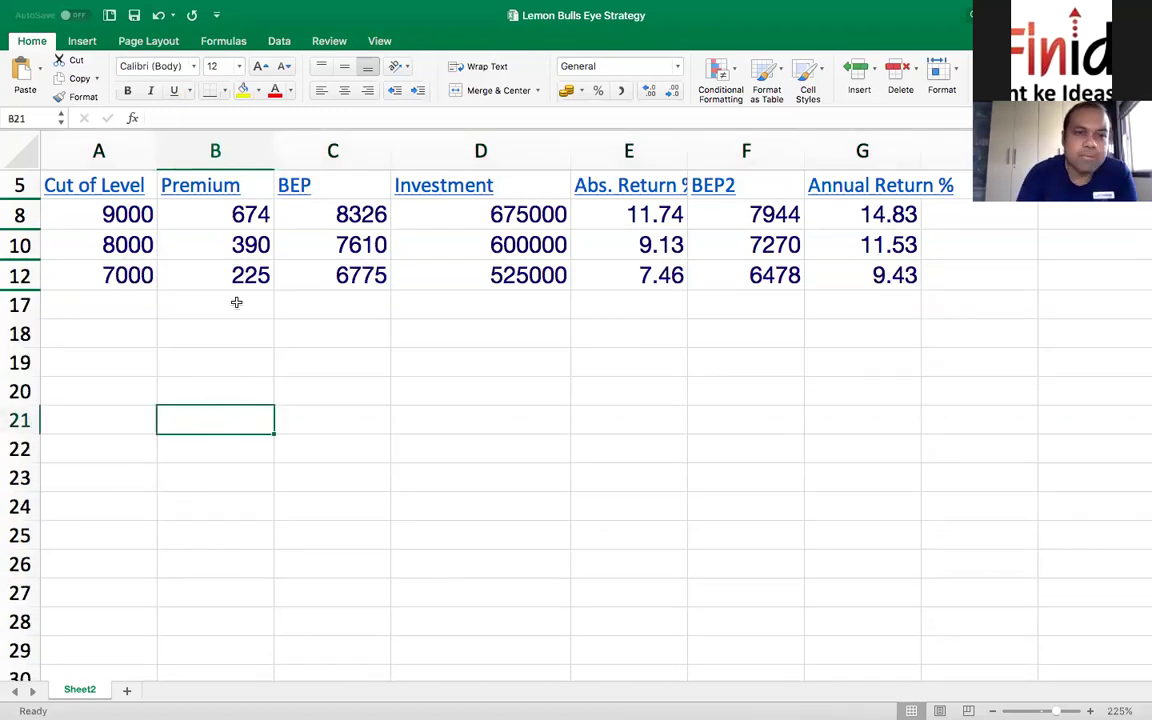
{"action": "left_click", "coordinate": [129, 280]}
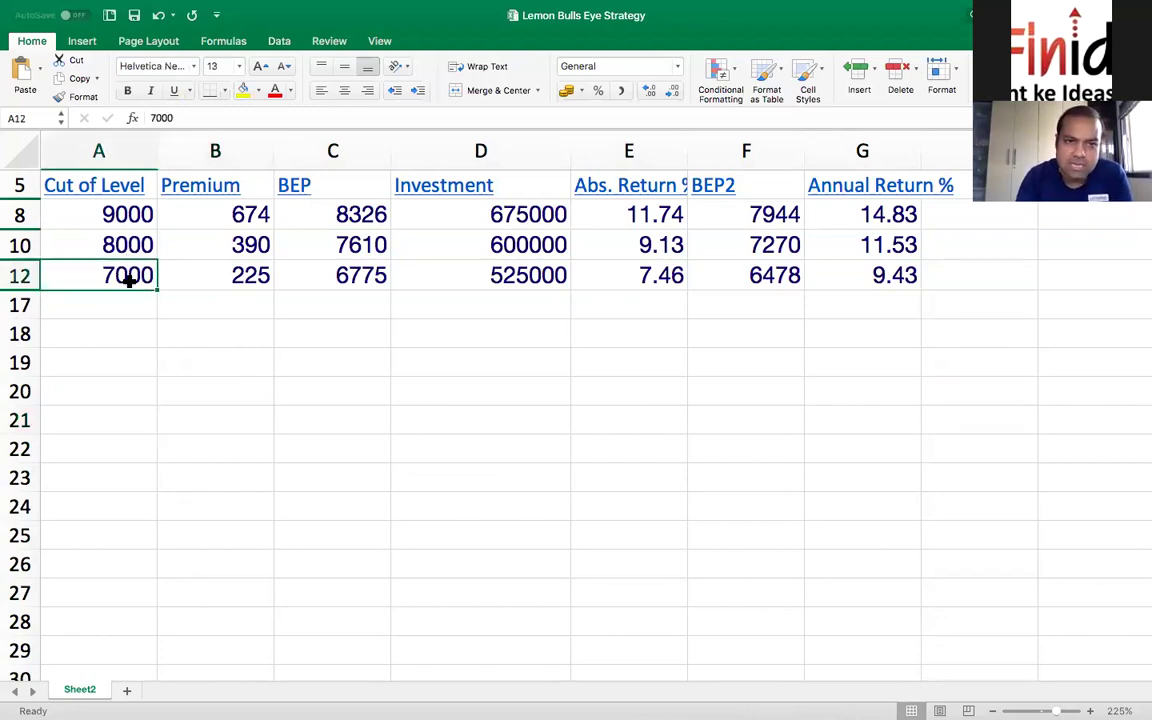
{"action": "left_click", "coordinate": [124, 215]}
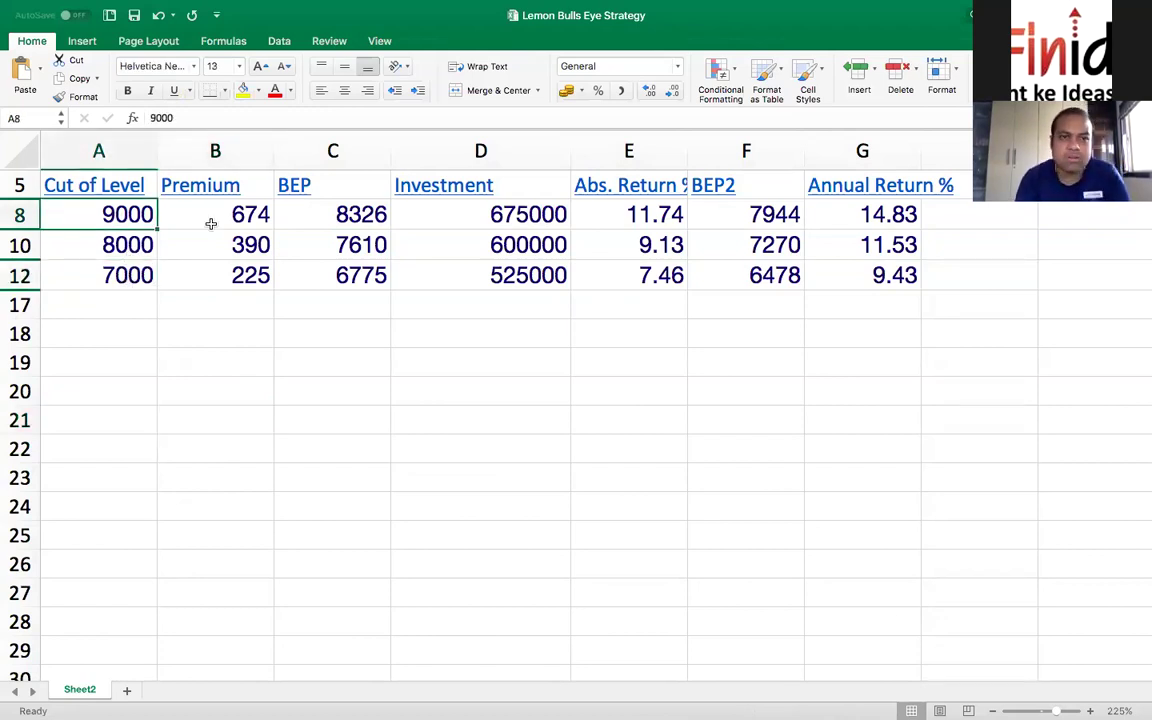
{"action": "left_click", "coordinate": [237, 198]}
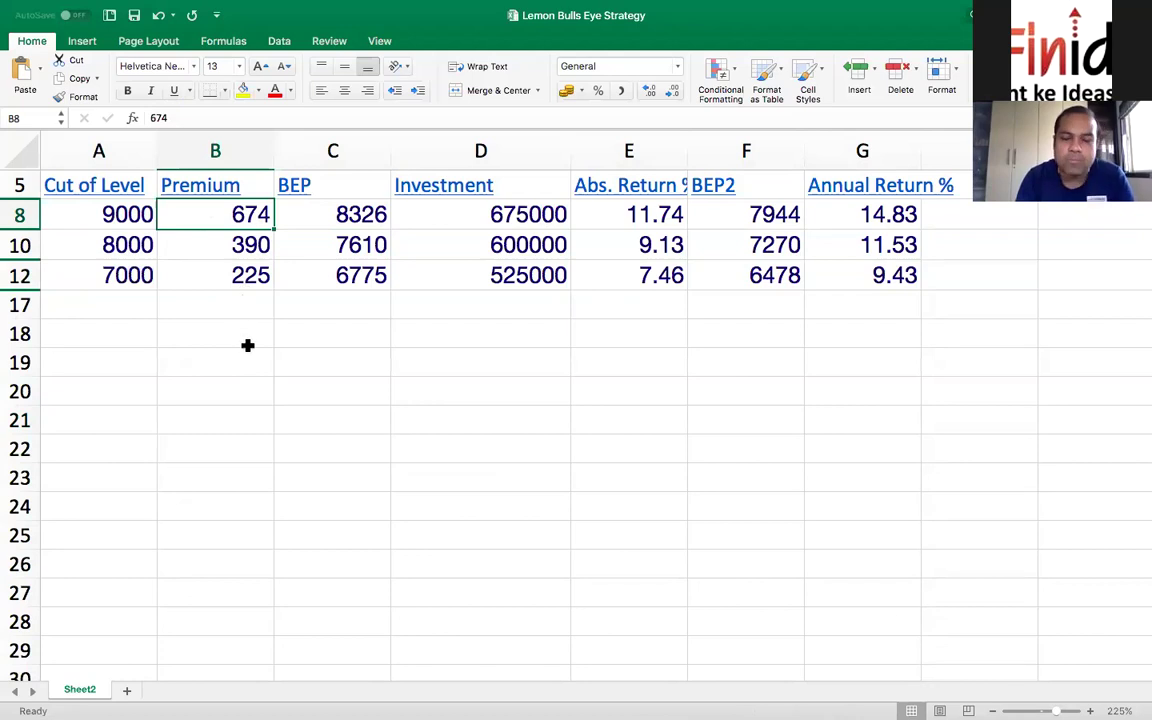
Enter the note "Put Option" in cell B20 and "Right to Sell" in cell B21 below it.
{"action": "left_click", "coordinate": [198, 402]}
{"action": "type", "text": "Put"}
{"action": "key", "text": "BackSpace"}
{"action": "type", "text": "t Option"}
{"action": "key", "text": "Return"}
{"action": "type", "text": "Right to Sell"}
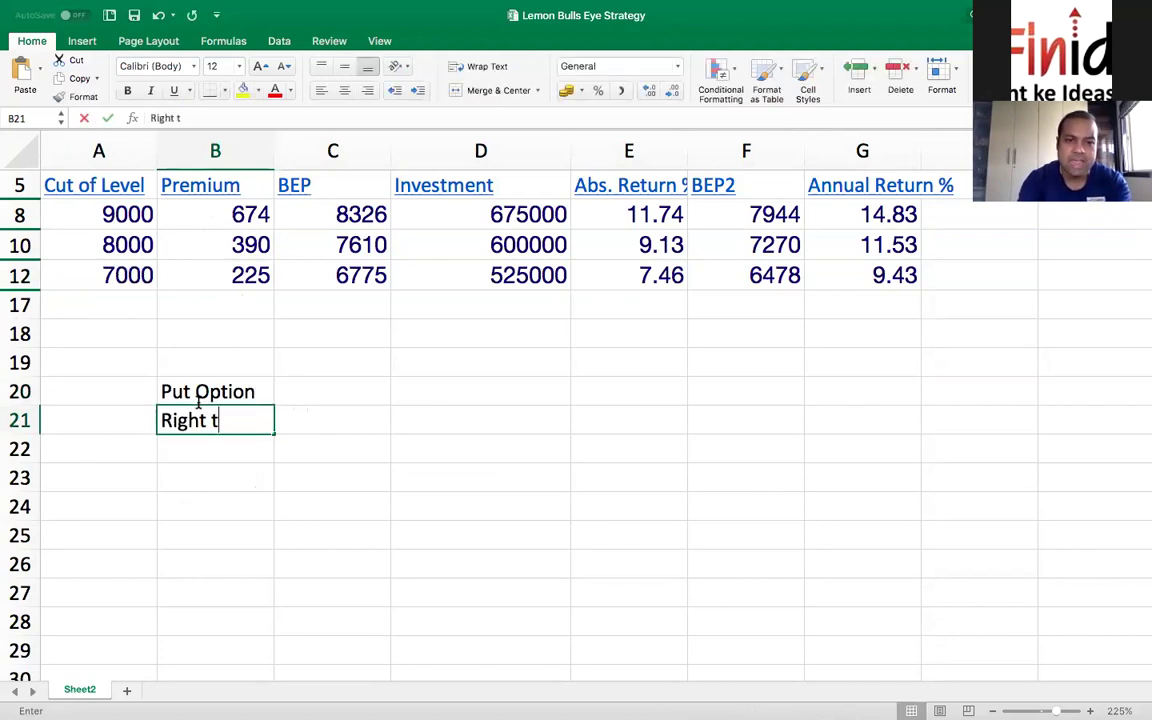
{"action": "key", "text": "Return"}
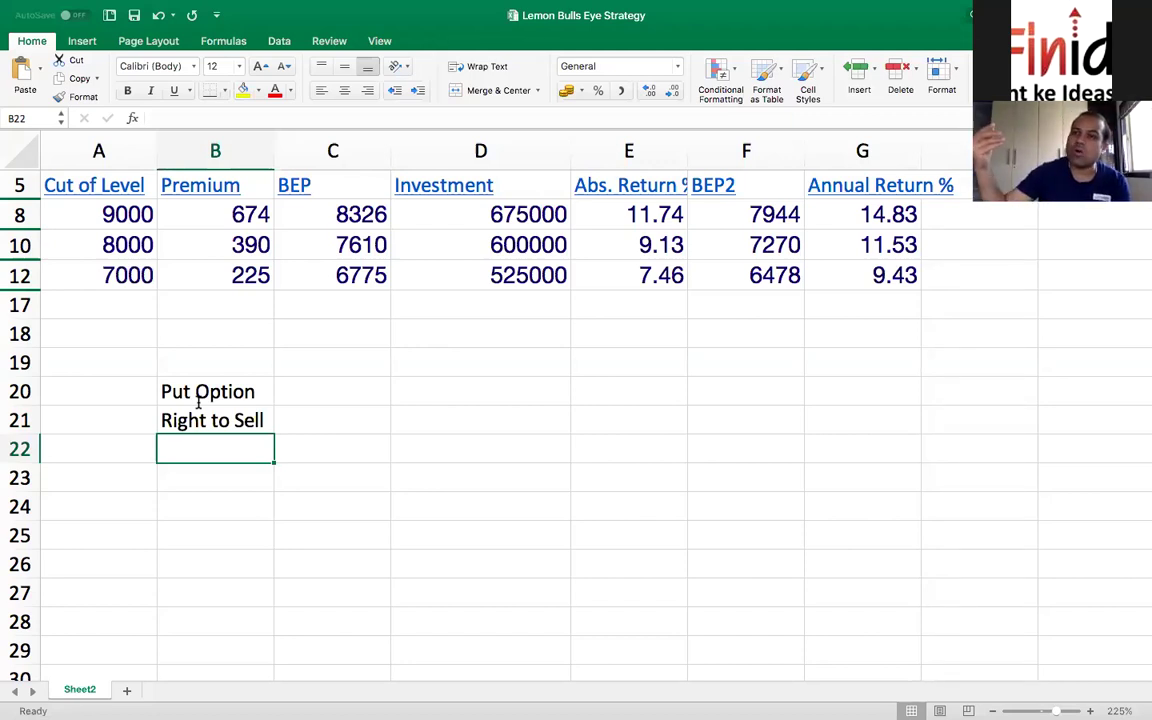
Highlight the whole row of the 8000 cut of level with a yellow fill.
{"action": "left_click", "coordinate": [114, 248]}
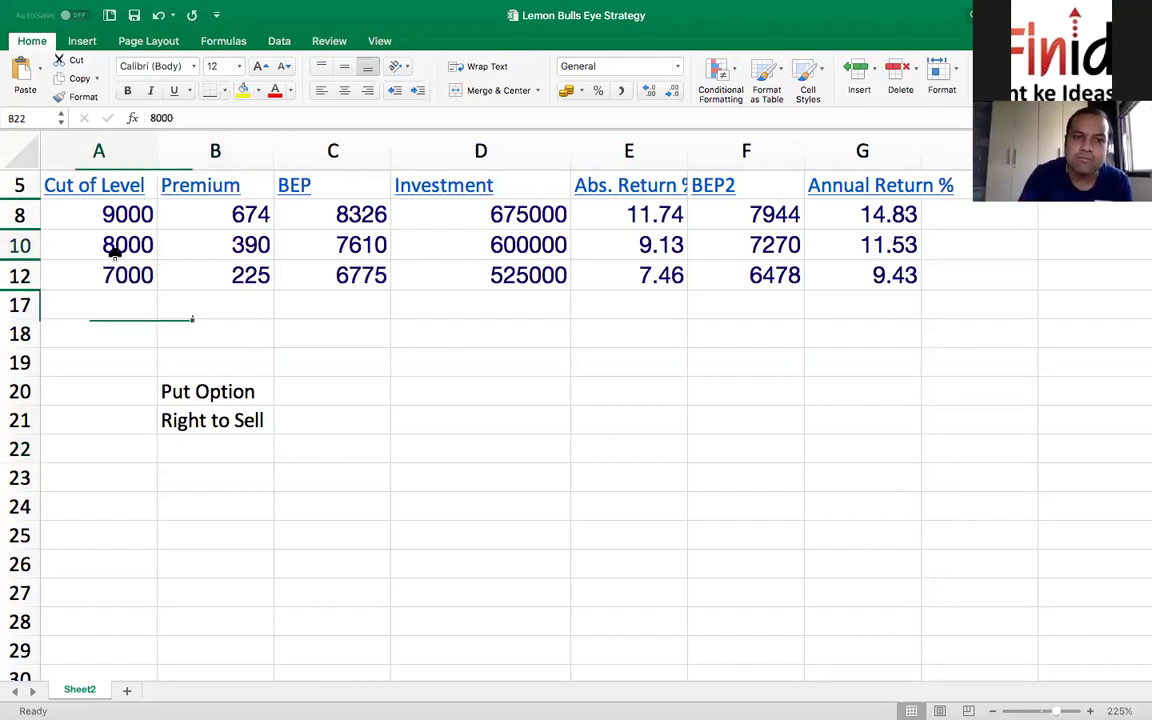
{"action": "left_click", "coordinate": [33, 247]}
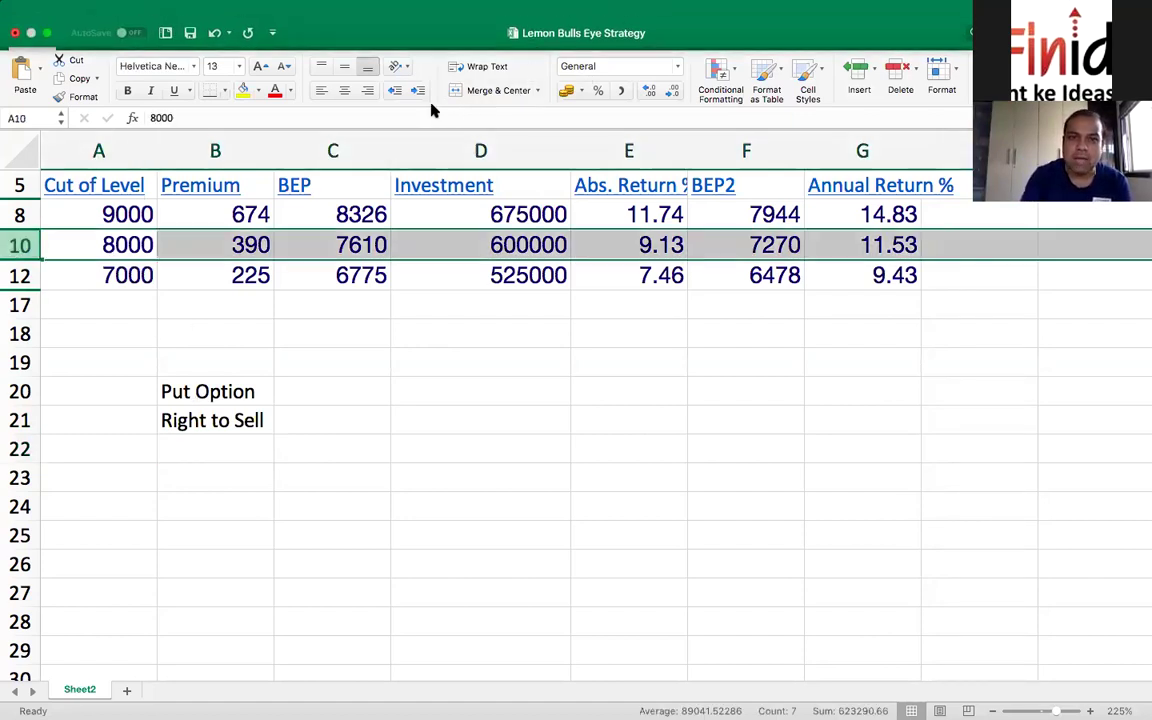
{"action": "left_click", "coordinate": [242, 90]}
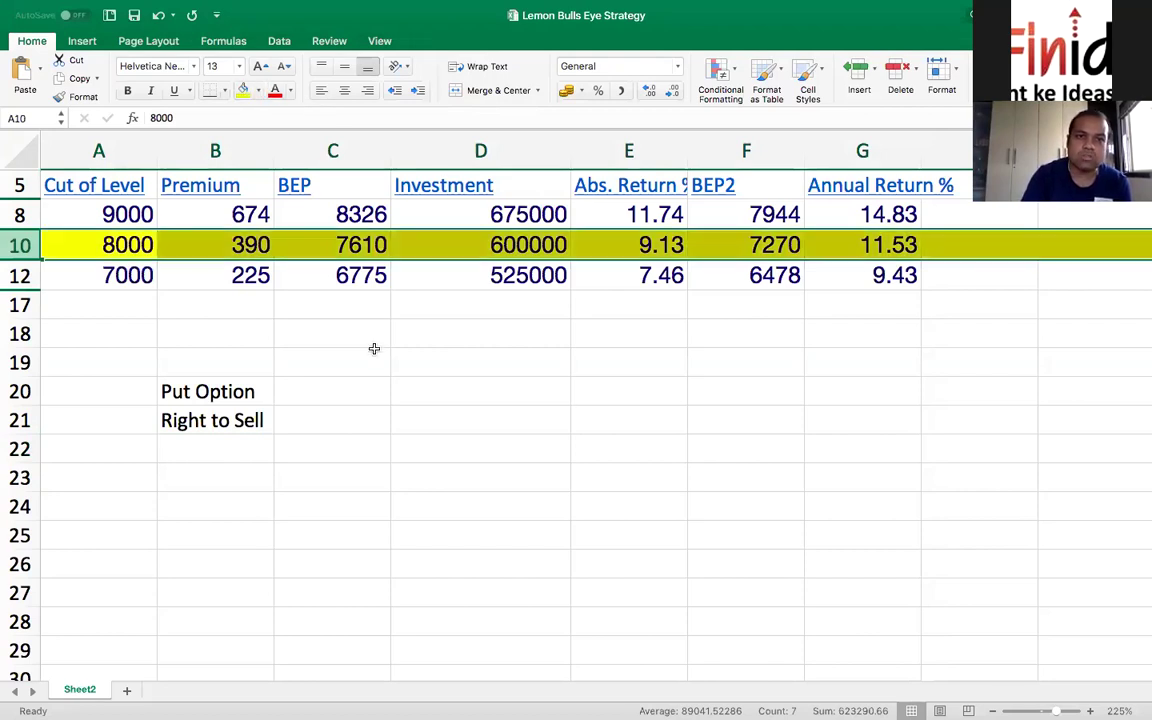
{"action": "left_click", "coordinate": [375, 350]}
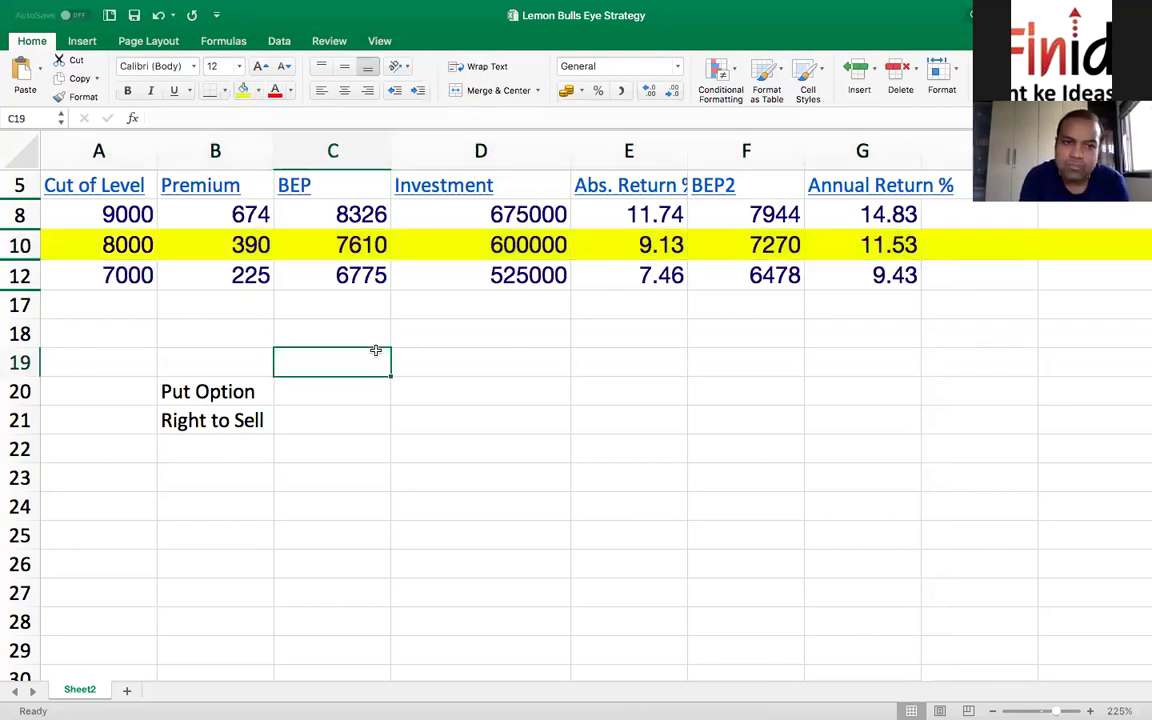
Enter 8000 in C20 beside "Put Option" and the premium 390 in C21 beside "Right to Sell".
{"action": "left_click", "coordinate": [114, 245]}
{"action": "left_click", "coordinate": [245, 246]}
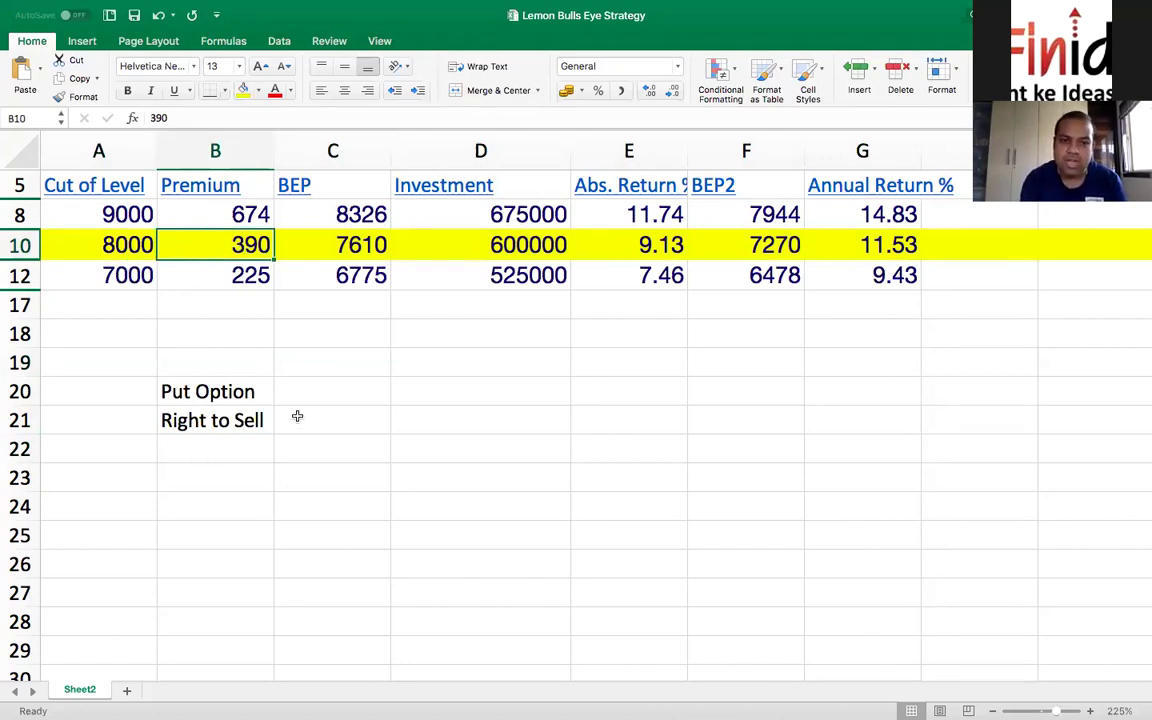
{"action": "left_click", "coordinate": [340, 384]}
{"action": "type", "text": "8000"}
{"action": "key", "text": "Return"}
{"action": "type", "text": "390"}
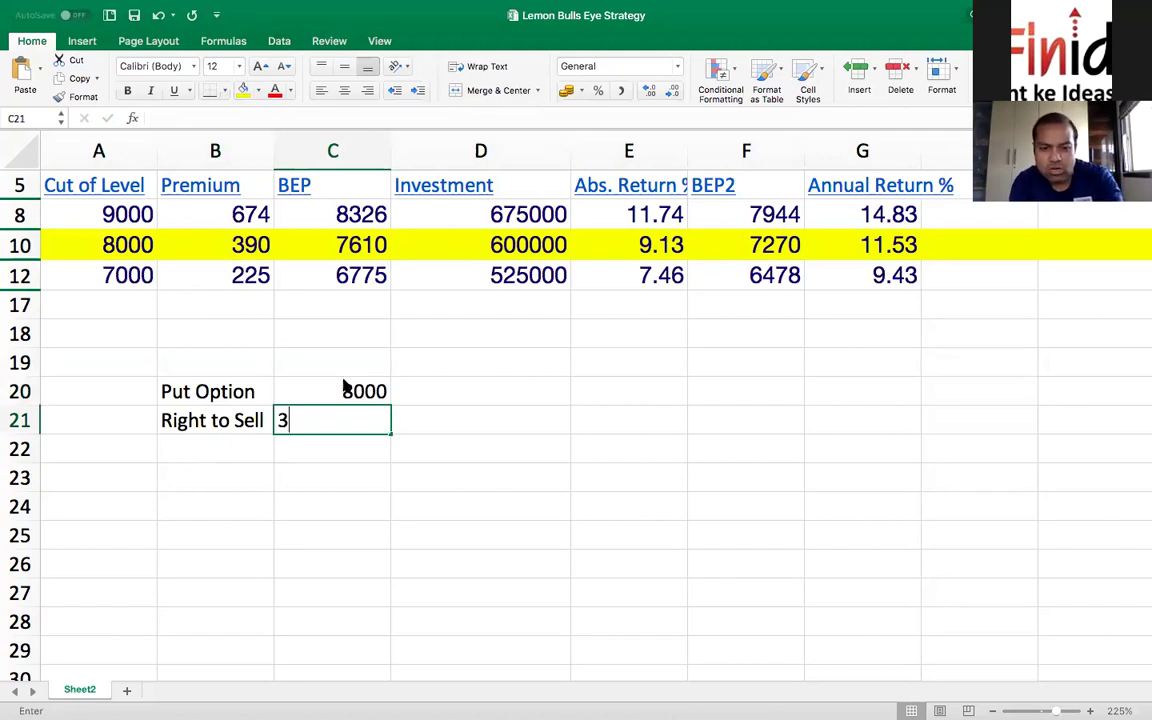
{"action": "key", "text": "Return"}
Add a "Lot Size" label in B22 with the value 75 in C22.
{"action": "key", "text": "Left"}
{"action": "type", "text": "Lot Size"}
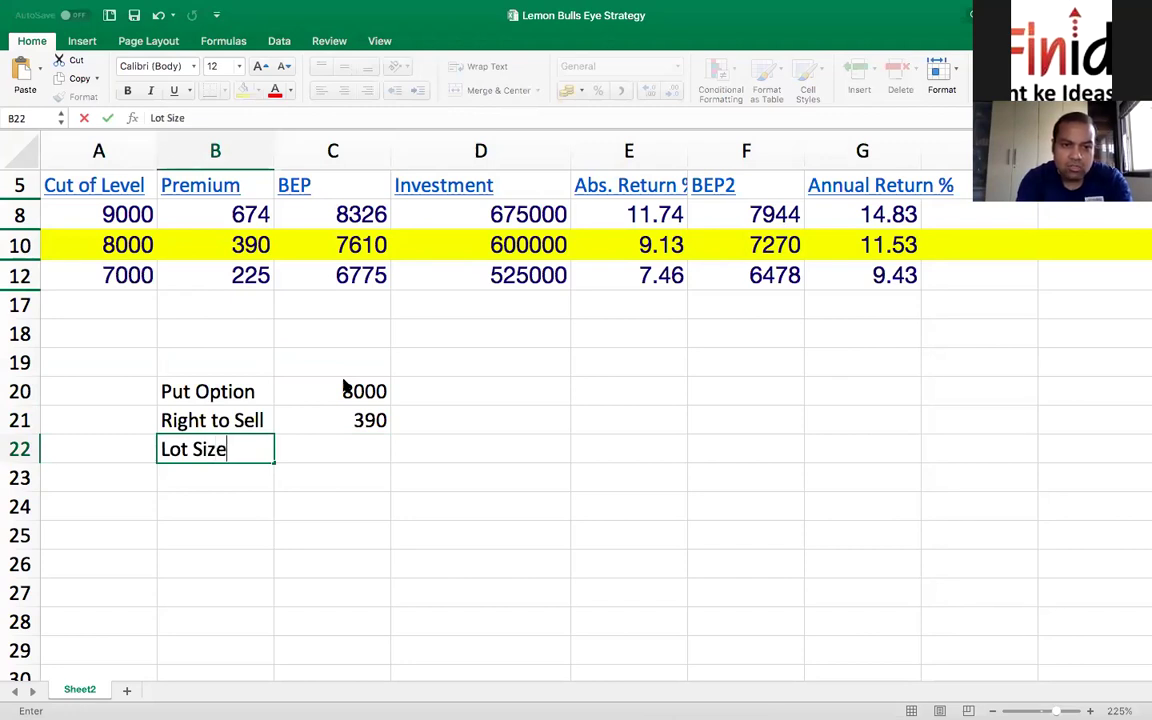
{"action": "key", "text": "Right"}
{"action": "type", "text": "75"}
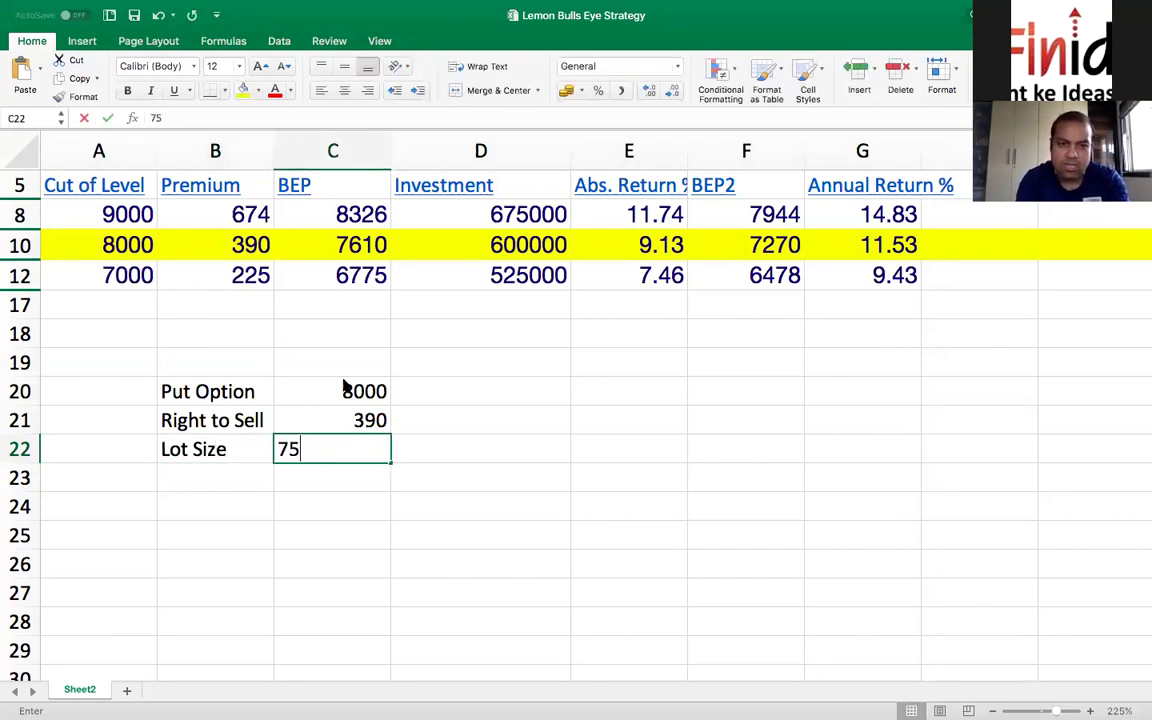
{"action": "key", "text": "Return"}
Add a "Value" label in B23 and multiply the lot size by the 8000 level in C23 with =C22*C20.
{"action": "type", "text": "Value"}
{"action": "key", "text": "Right"}
{"action": "type", "text": "="}
{"action": "key", "text": "Up"}
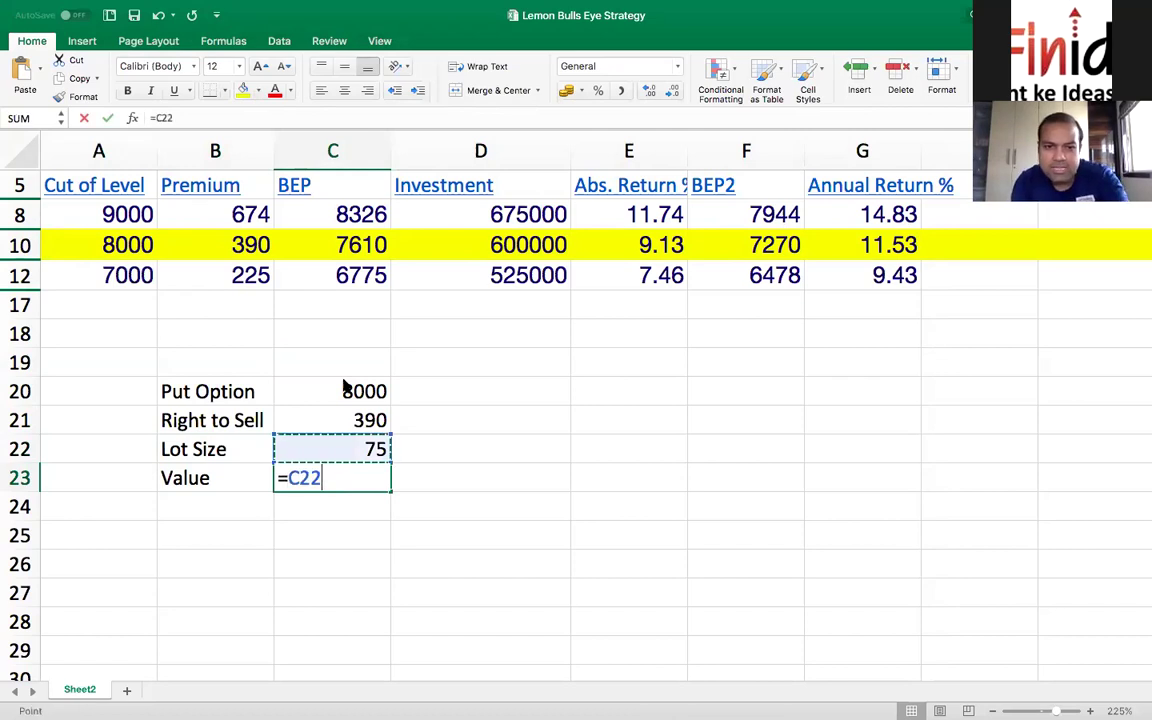
{"action": "type", "text": "*"}
{"action": "key", "text": "Up"}
{"action": "left_click", "coordinate": [343, 387]}
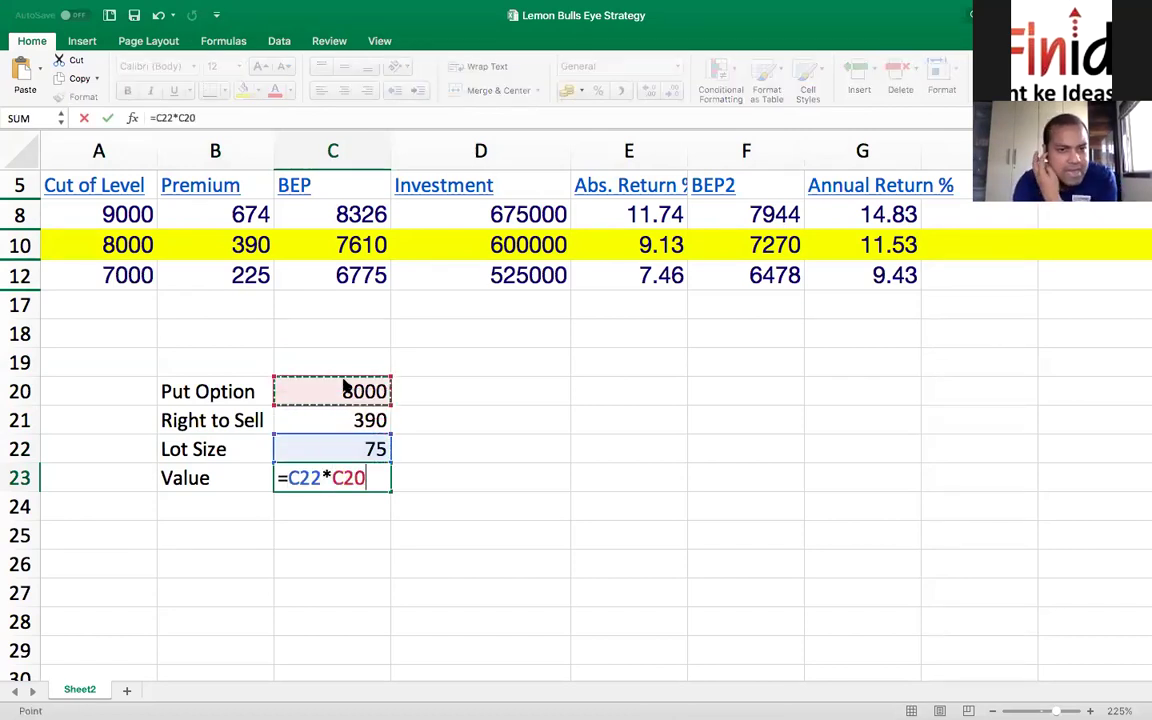
{"action": "key", "text": "Return"}
Calculate the total premium in D21 by multiplying the 390 premium in C21 by the lot size in C22.
{"action": "left_click", "coordinate": [548, 407]}
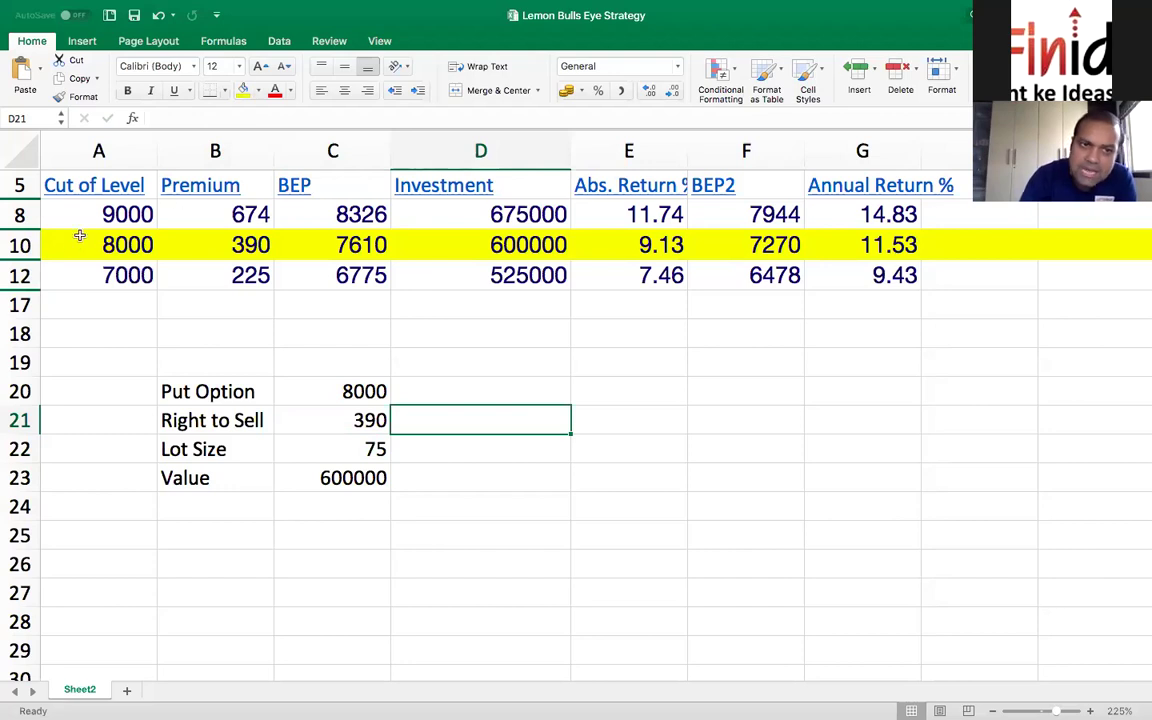
{"action": "left_click", "coordinate": [249, 245]}
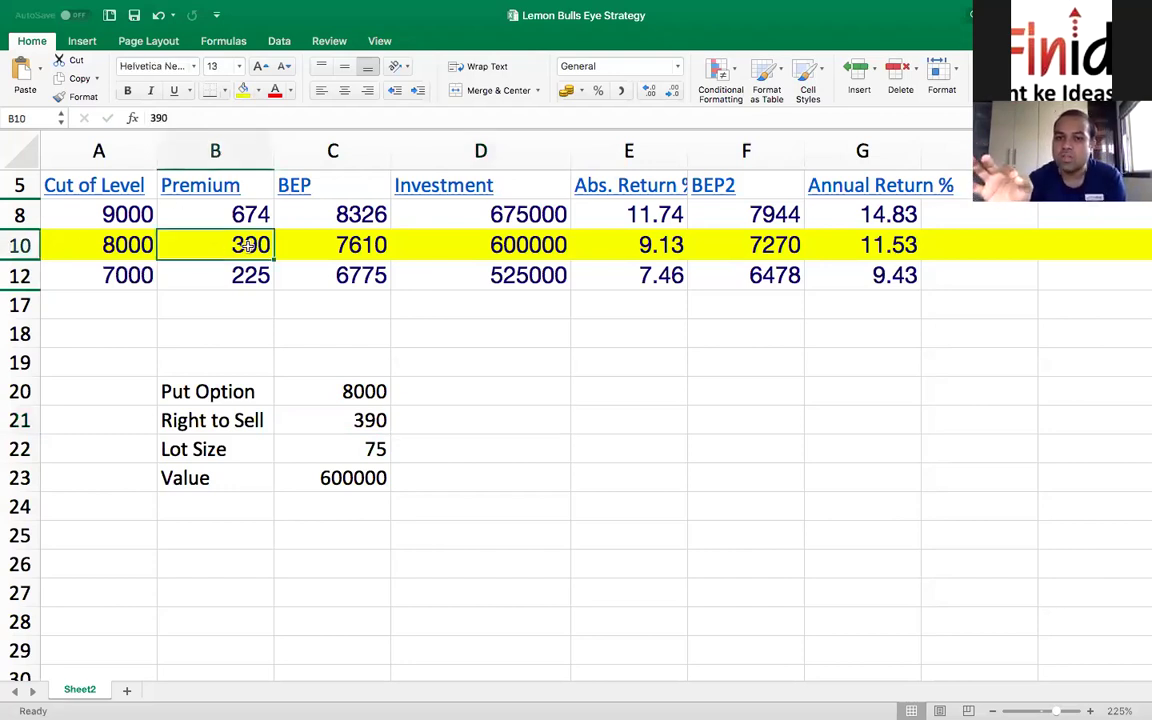
{"action": "left_click", "coordinate": [335, 418]}
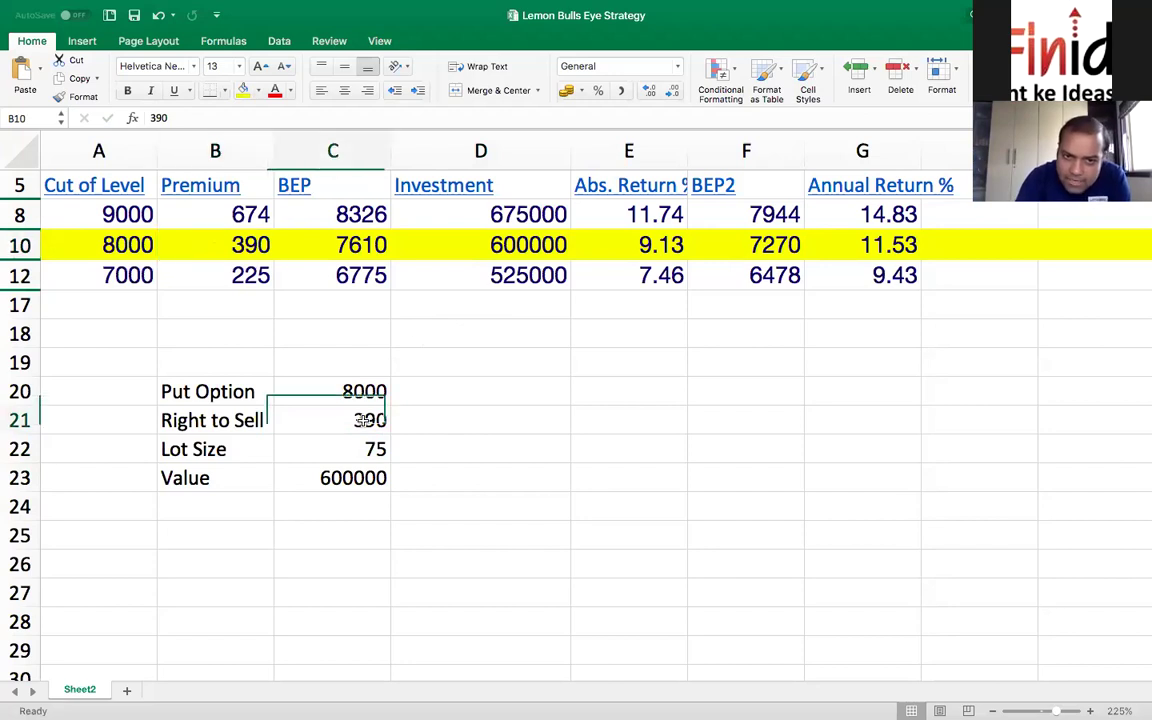
{"action": "left_click", "coordinate": [494, 428]}
{"action": "type", "text": "="}
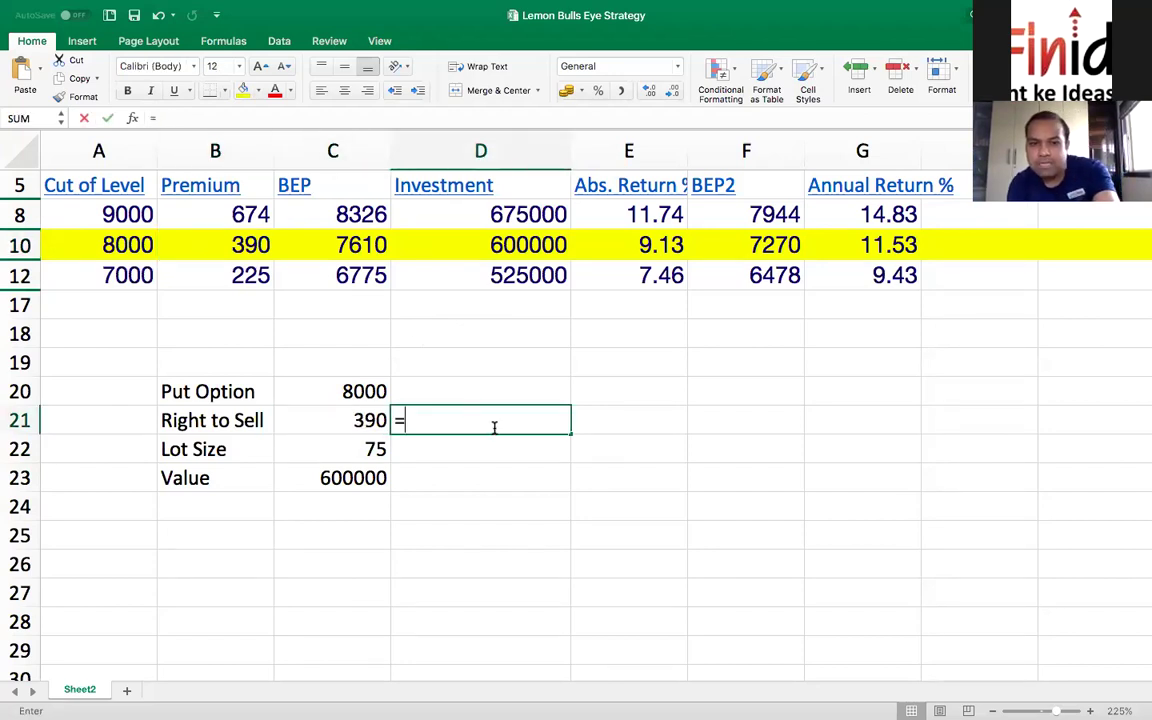
{"action": "key", "text": "Left"}
{"action": "type", "text": "*"}
{"action": "key", "text": "Down"}
{"action": "key", "text": "Left"}
{"action": "key", "text": "Return"}
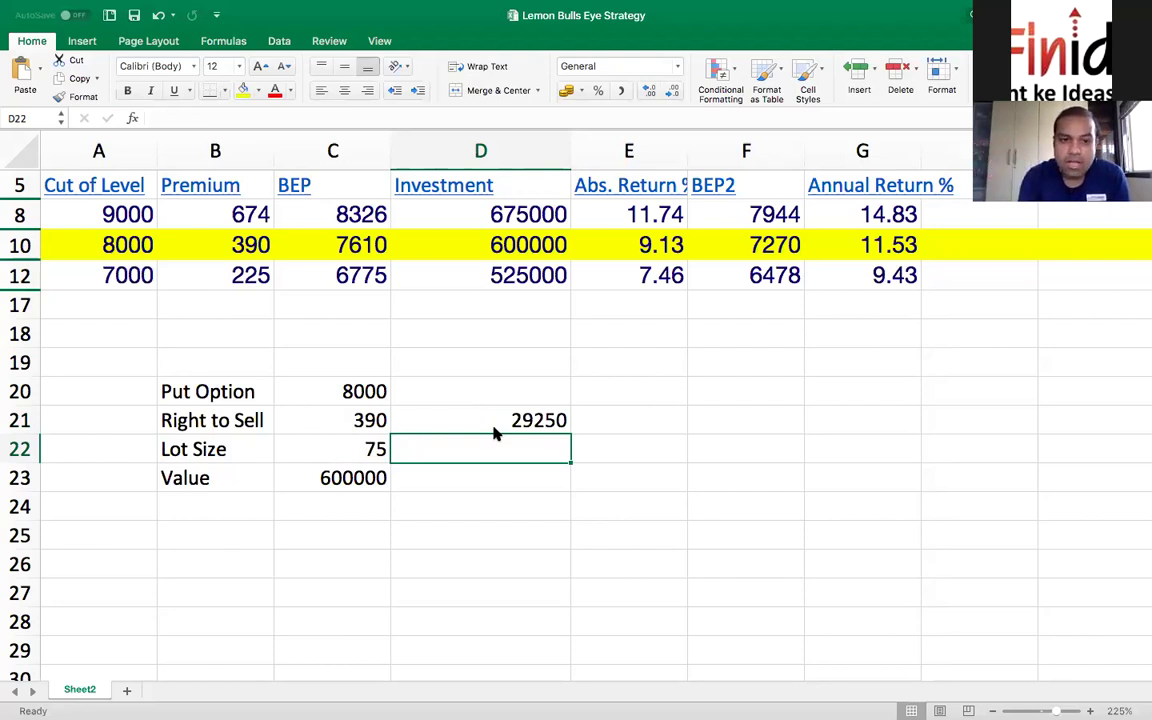
Examine the put option figures in column C, from the 8000 level down to the value row.
{"action": "key", "text": "Down"}
{"action": "key", "text": "Down"}
{"action": "key", "text": "Left"}
{"action": "key", "text": "Up"}
{"action": "key", "text": "Up"}
{"action": "key", "text": "Up"}
{"action": "key", "text": "Up"}
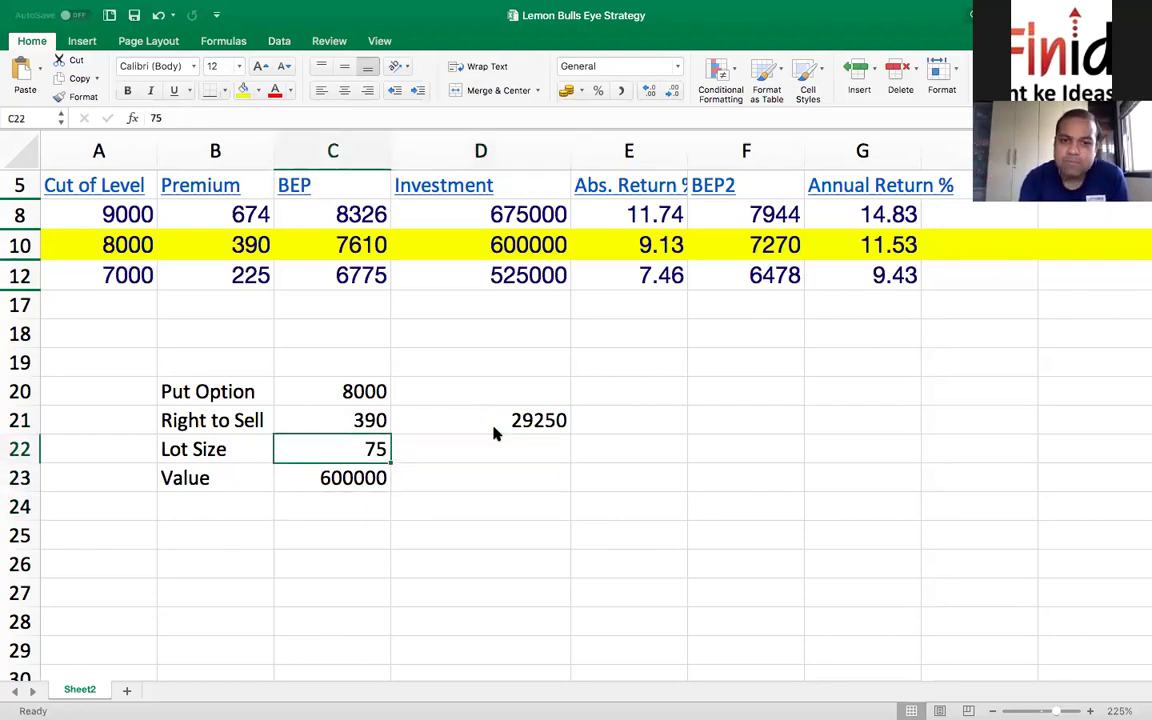
{"action": "key", "text": "Down"}
{"action": "key", "text": "Down"}
{"action": "key", "text": "Down"}
{"action": "key", "text": "Down"}
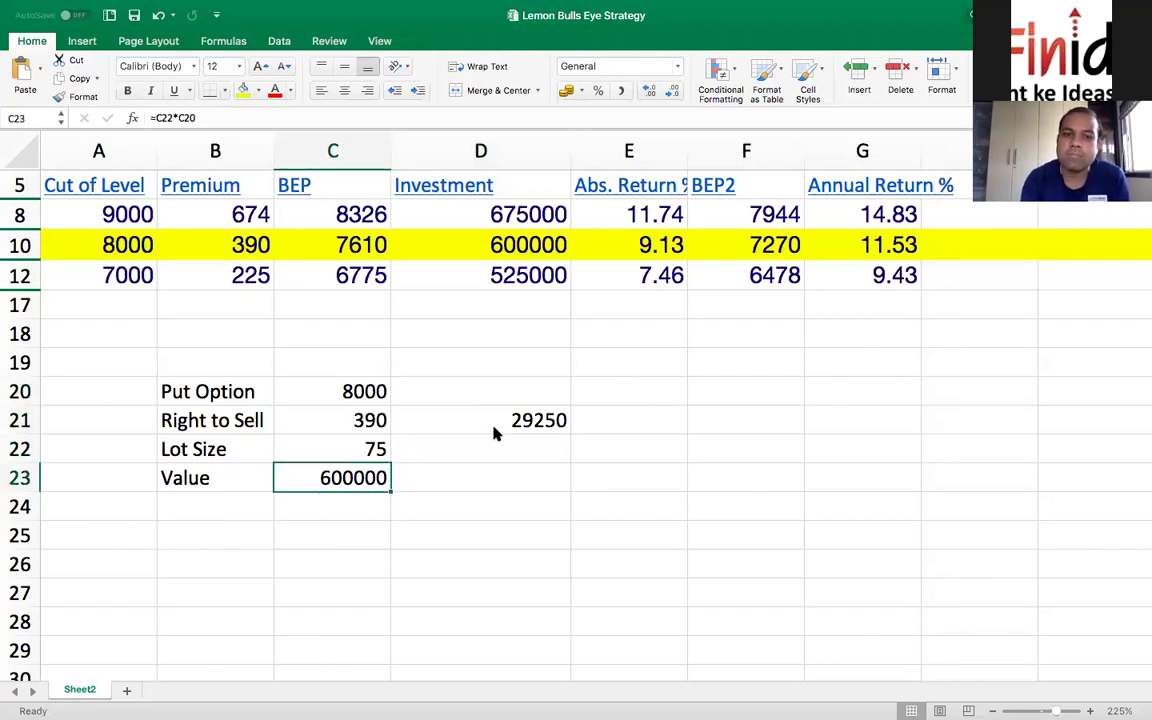
Add a "Debt" label in B24 with the rate 7% in C24.
{"action": "key", "text": "Left"}
{"action": "type", "text": "Deb"}
{"action": "type", "text": "t'"}
{"action": "key", "text": "BackSpace"}
{"action": "key", "text": "Tab"}
{"action": "type", "text": "7"}
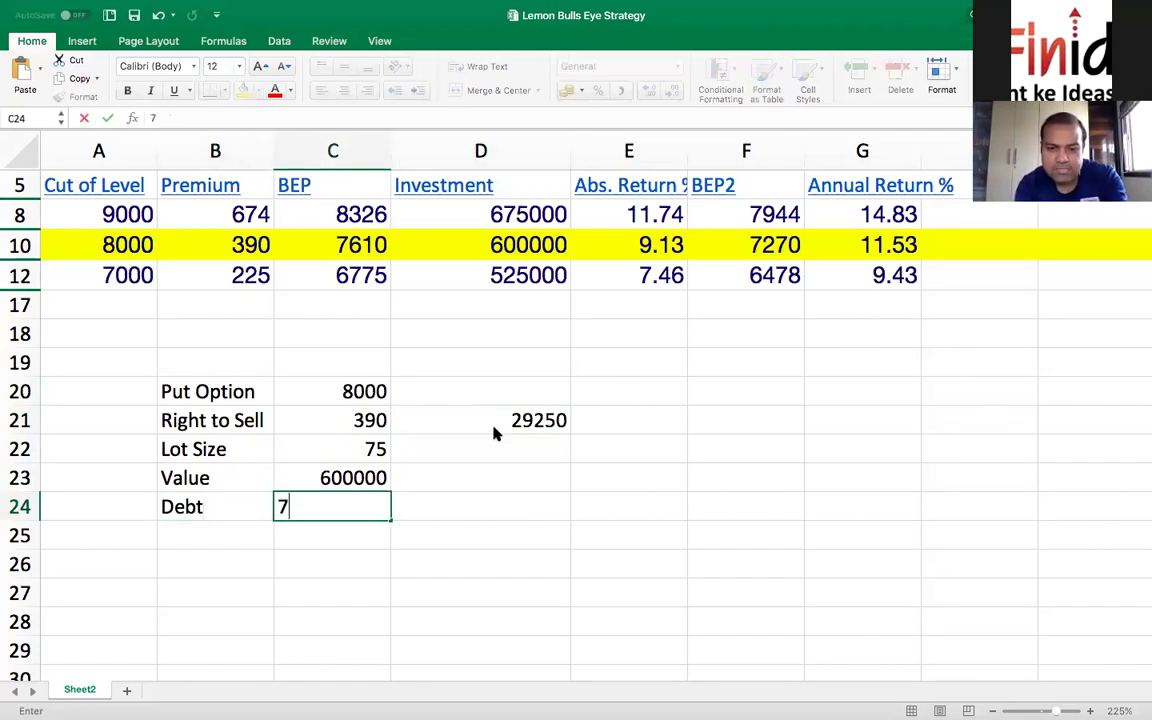
{"action": "type", "text": "%"}
{"action": "key", "text": "Return"}
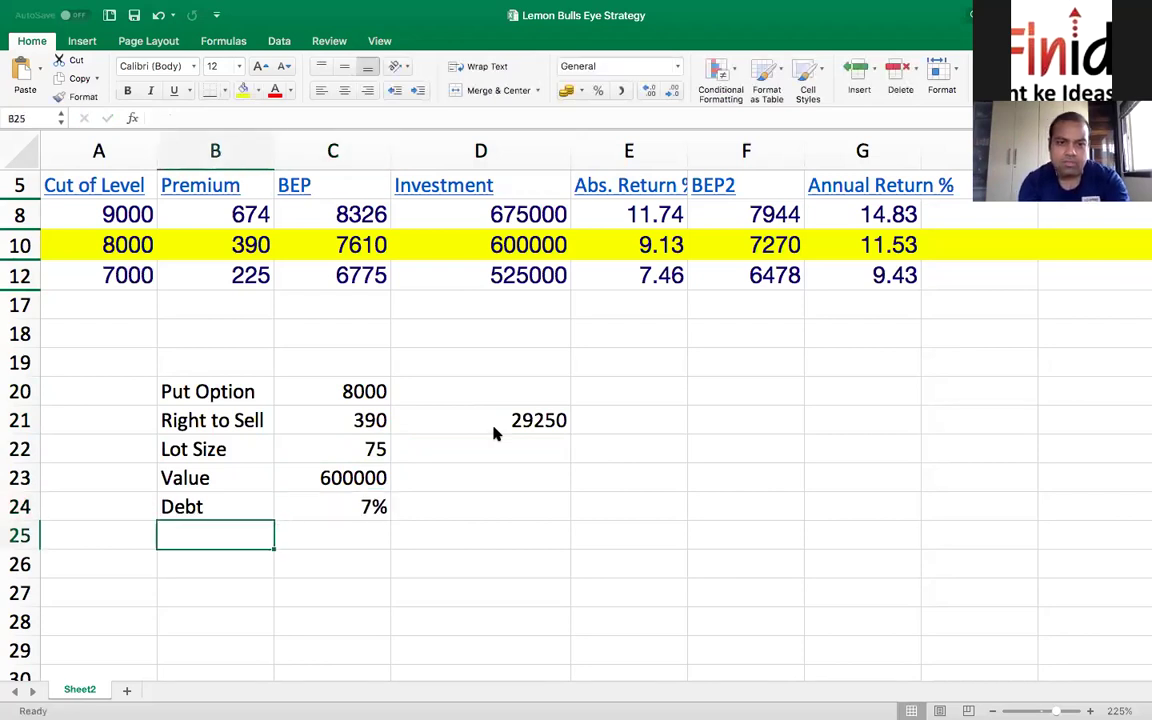
Add an "Interest" label in B25 and calculate 8.5 months of interest in C25 with =C23*C24*8.5/12.
{"action": "type", "text": "Interest"}
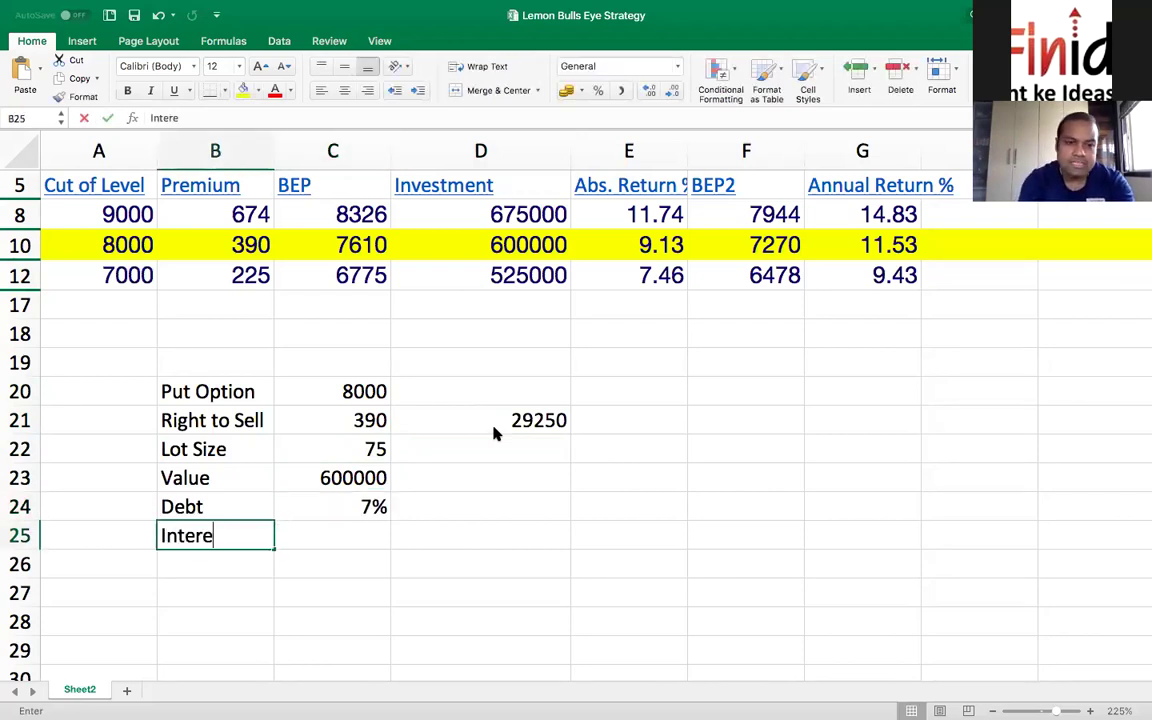
{"action": "key", "text": "Tab"}
{"action": "type", "text": "="}
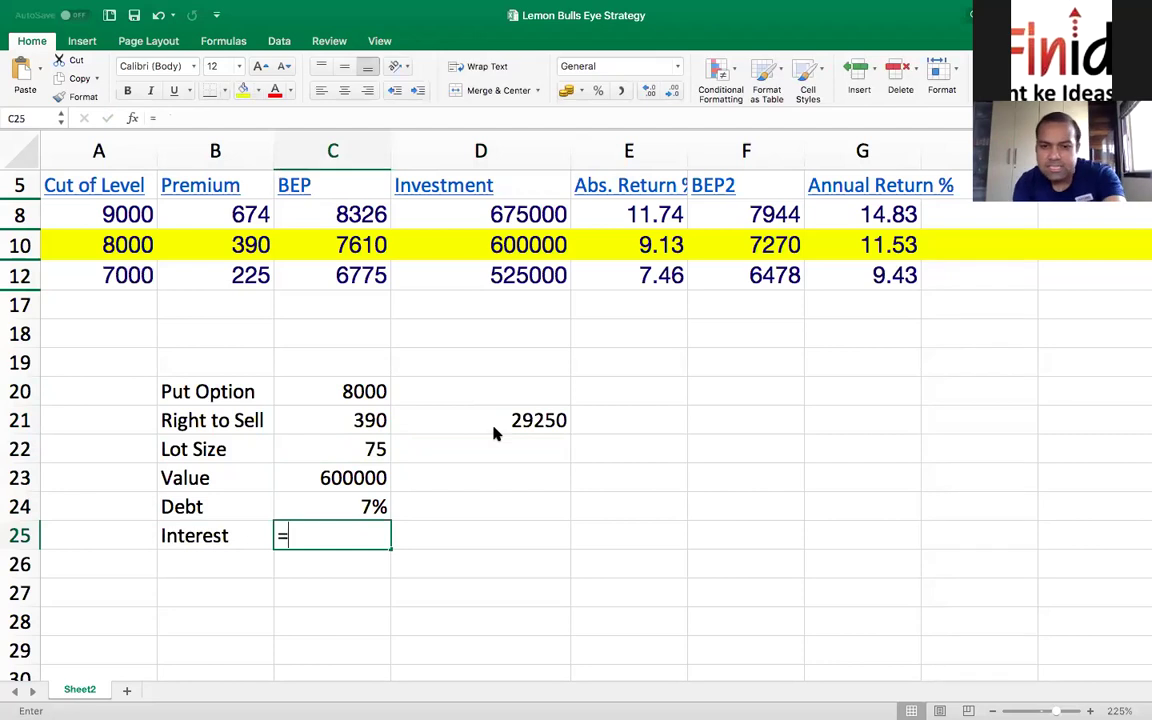
{"action": "key", "text": "Up"}
{"action": "key", "text": "Up"}
{"action": "type", "text": "*"}
{"action": "key", "text": "Up"}
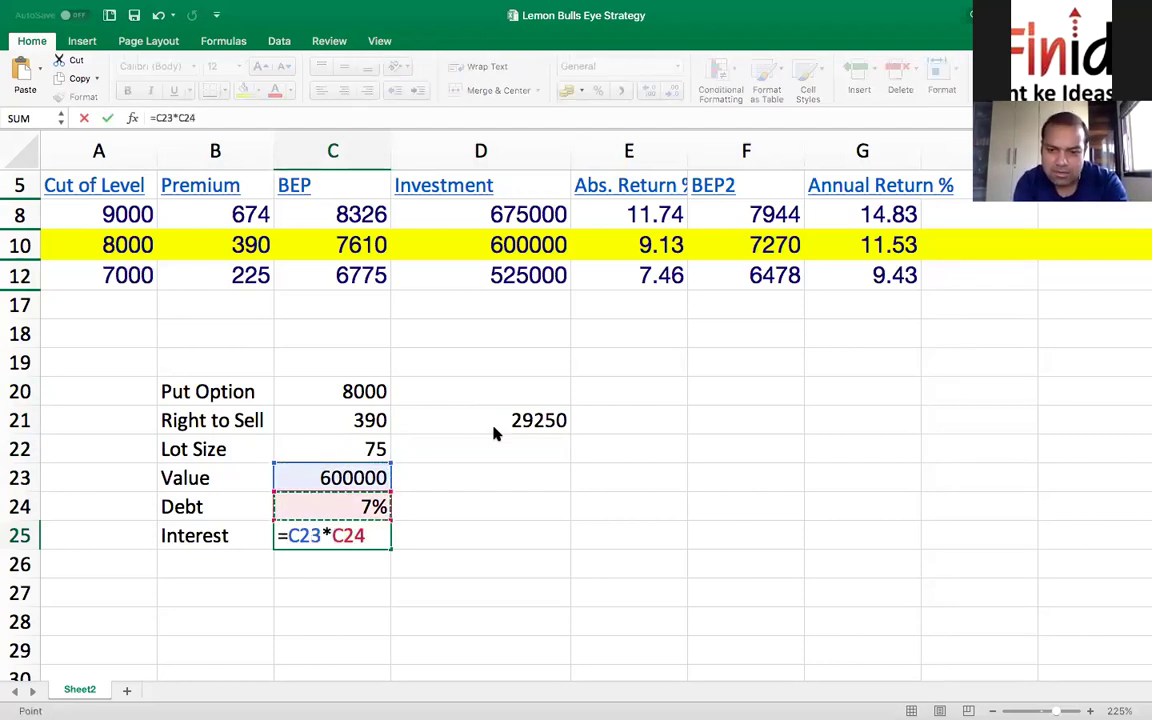
{"action": "type", "text": "*"}
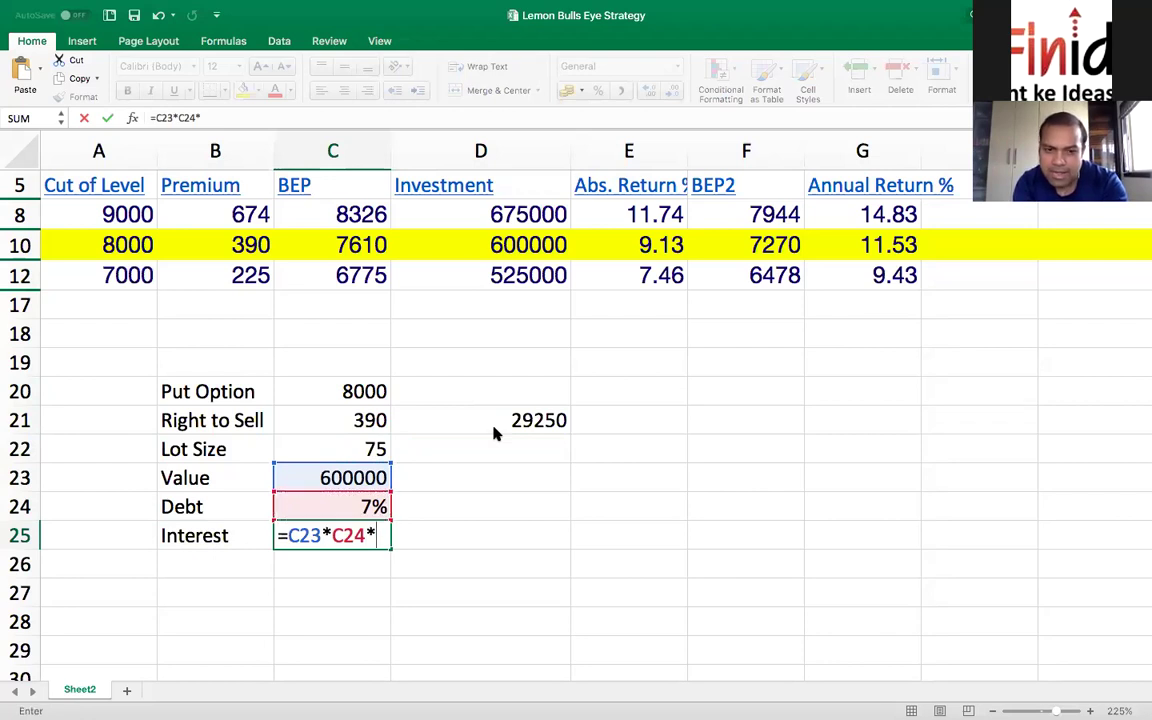
{"action": "type", "text": "8."}
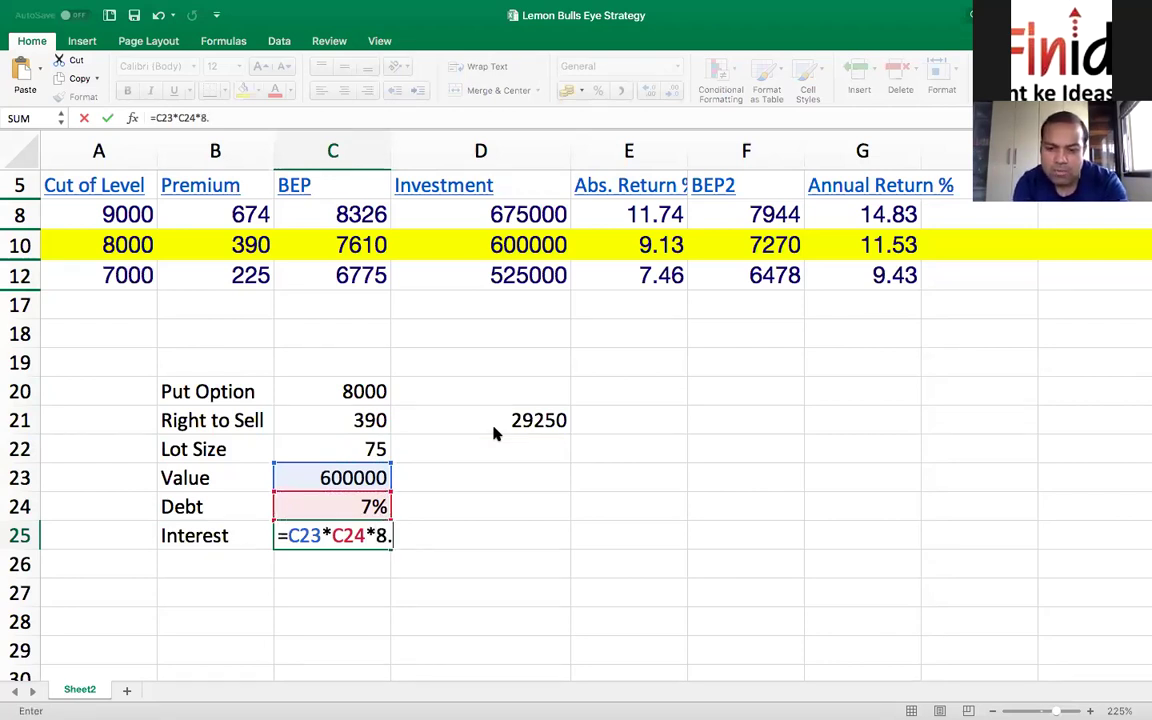
{"action": "type", "text": "5/12"}
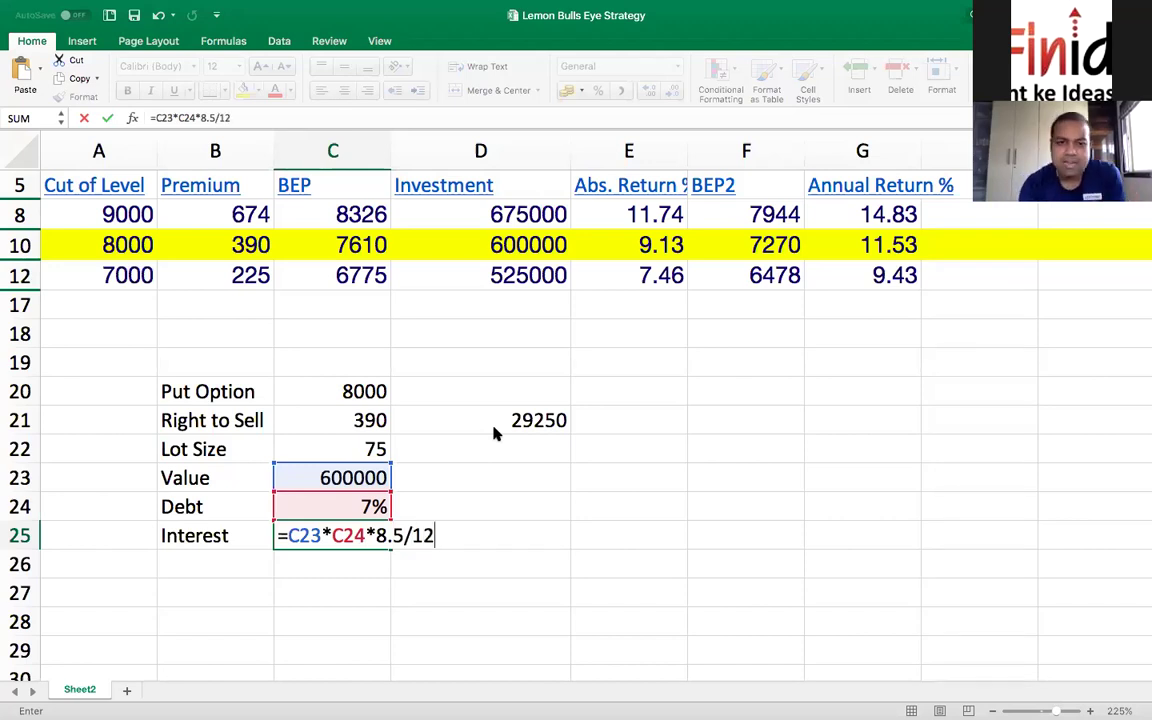
{"action": "key", "text": "Return"}
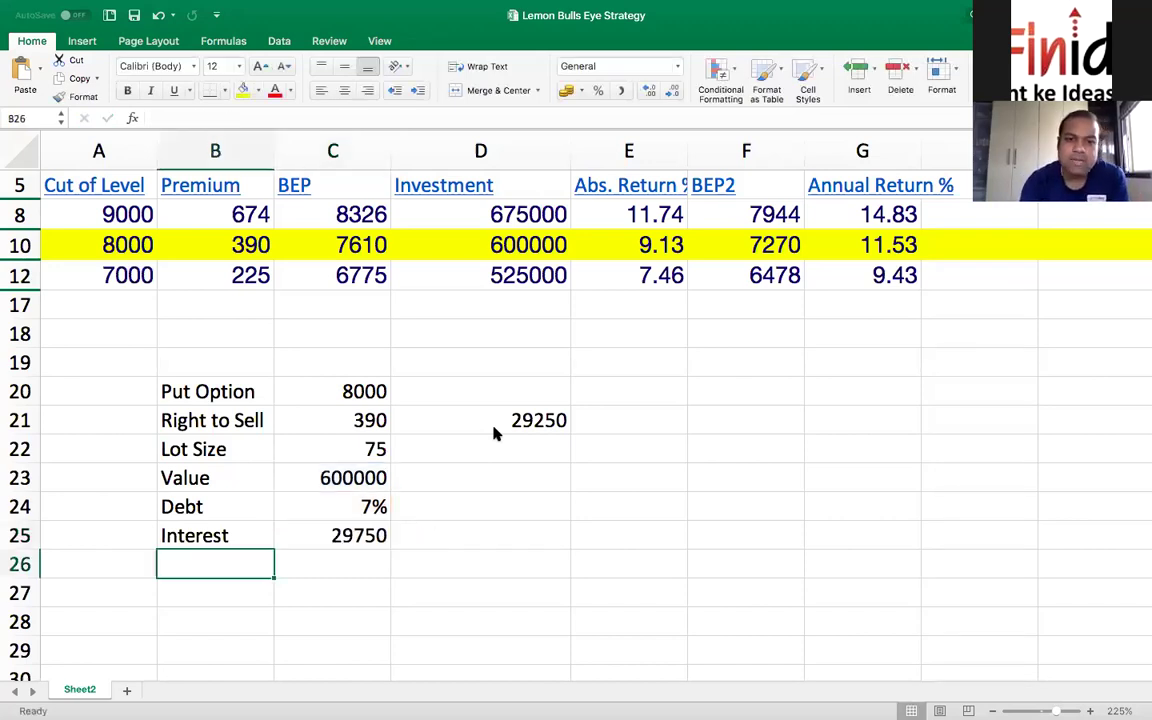
Carry the interest amount over into D25 with a reference to C25.
{"action": "left_click", "coordinate": [428, 537]}
{"action": "type", "text": "="}
{"action": "key", "text": "Left"}
{"action": "key", "text": "Return"}
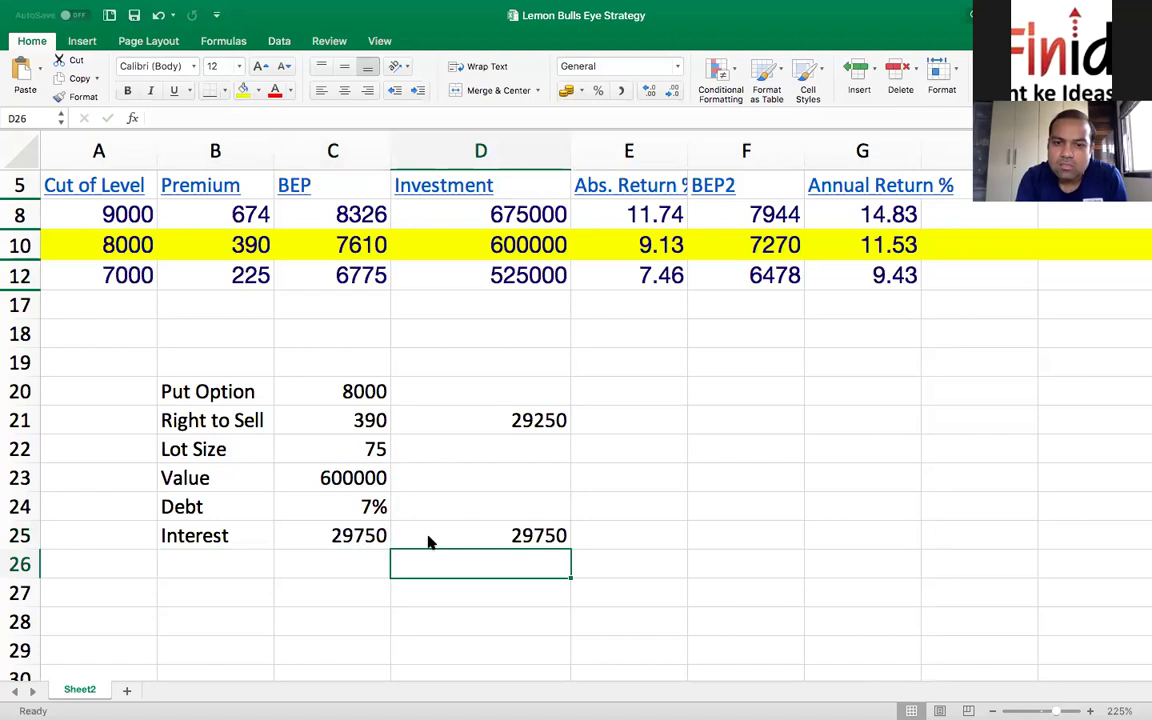
Add an "Earning" label in B27 and sum the total premium and the interest in D27 with =D21+D25.
{"action": "key", "text": "Down"}
{"action": "key", "text": "Left"}
{"action": "key", "text": "Left"}
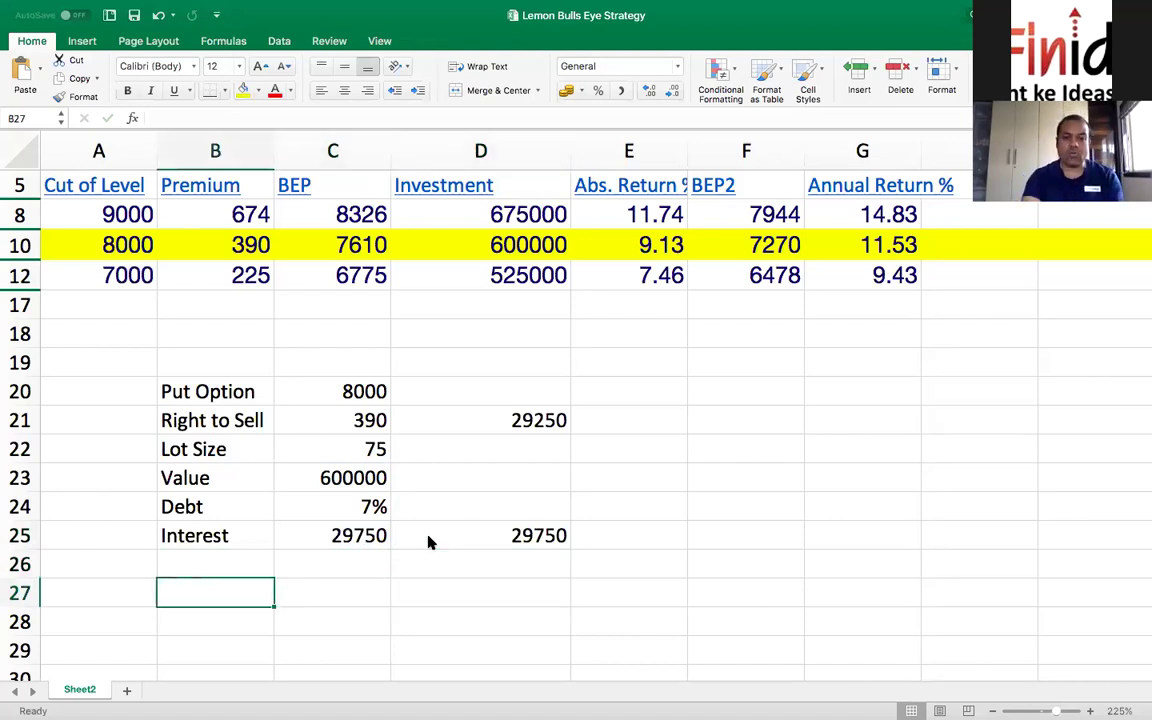
{"action": "type", "text": "Earning"}
{"action": "key", "text": "Right"}
{"action": "key", "text": "Right"}
{"action": "type", "text": "="}
{"action": "key", "text": "Up"}
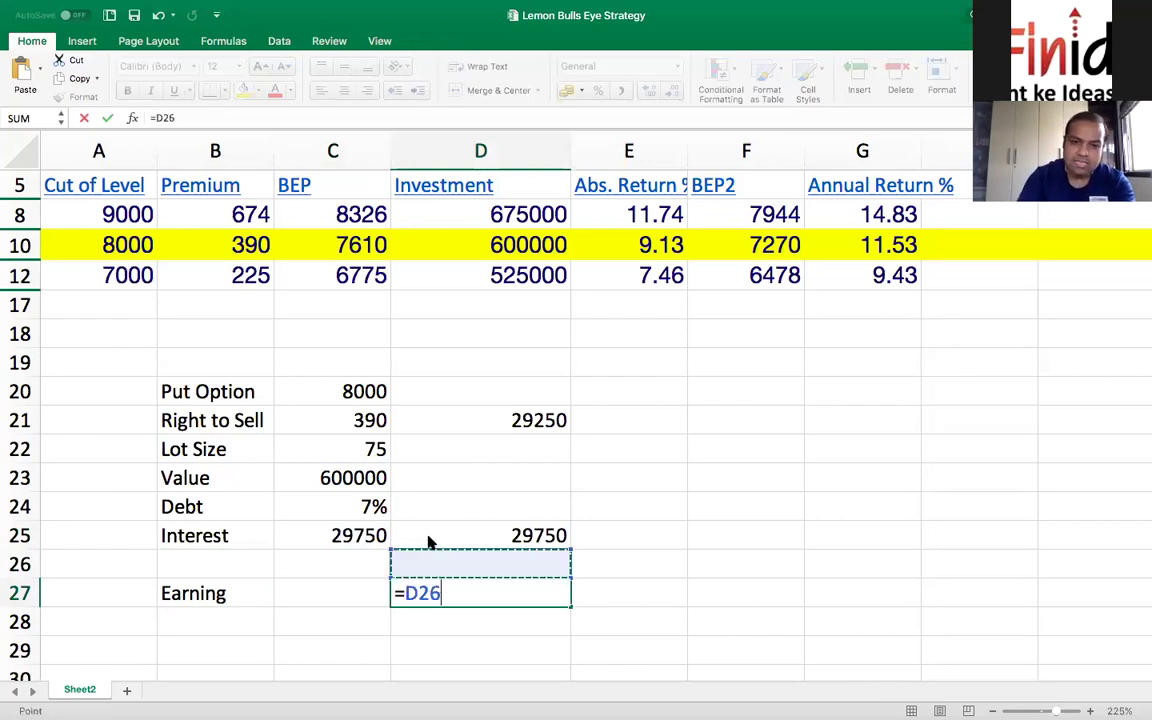
{"action": "key", "text": "Up"}
{"action": "key", "text": "Up"}
{"action": "key", "text": "Up"}
{"action": "key", "text": "Up"}
{"action": "key", "text": "Up"}
{"action": "key", "text": "Up"}
{"action": "key", "text": "Down"}
{"action": "type", "text": "+"}
{"action": "key", "text": "Up"}
{"action": "key", "text": "Up"}
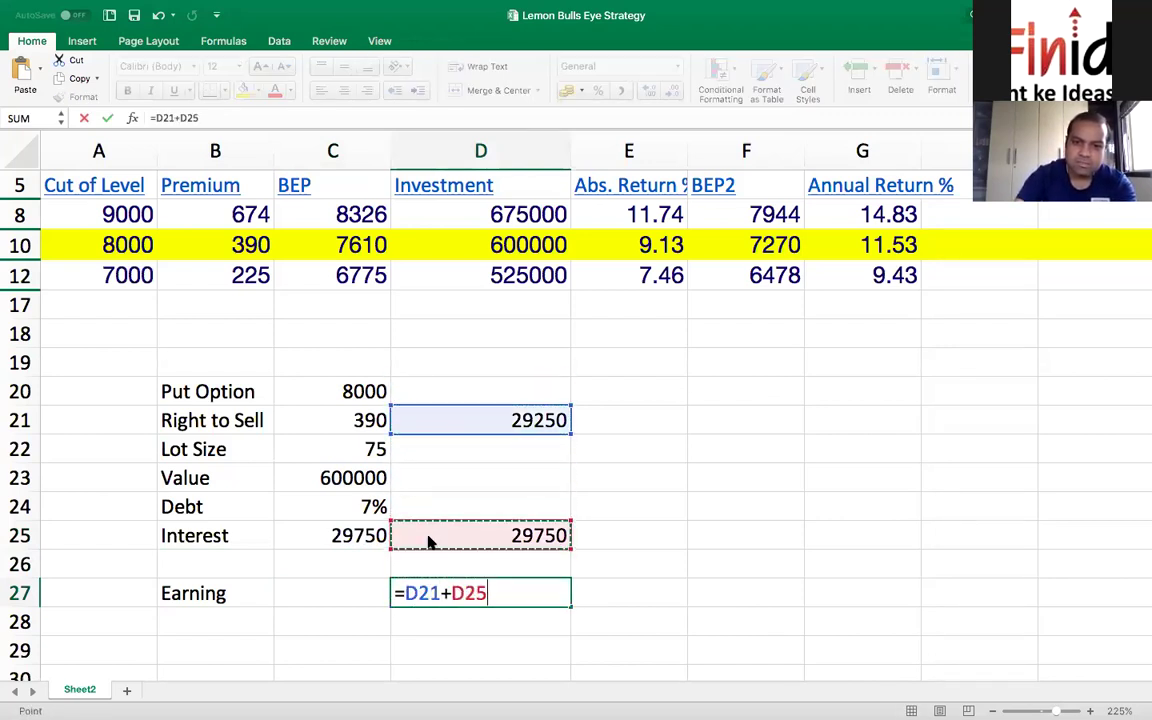
{"action": "key", "text": "Return"}
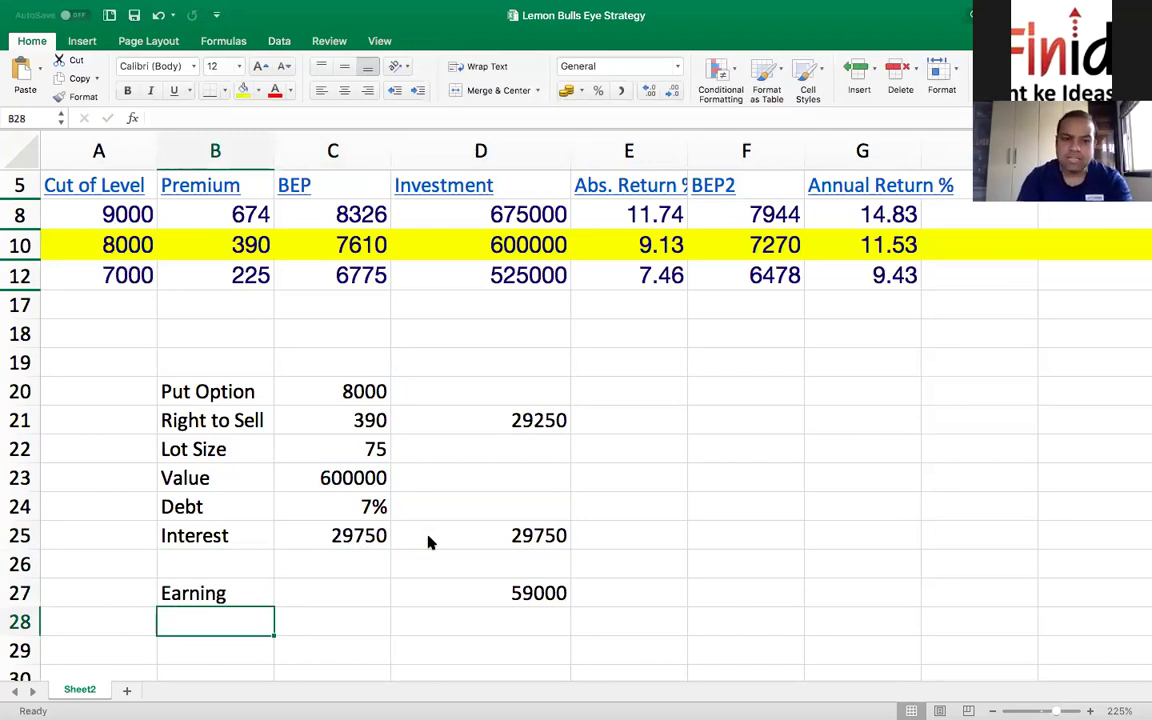
Add an "Investment" label in B28 and reference the contract value in D28 with =C23.
{"action": "type", "text": "Investment"}
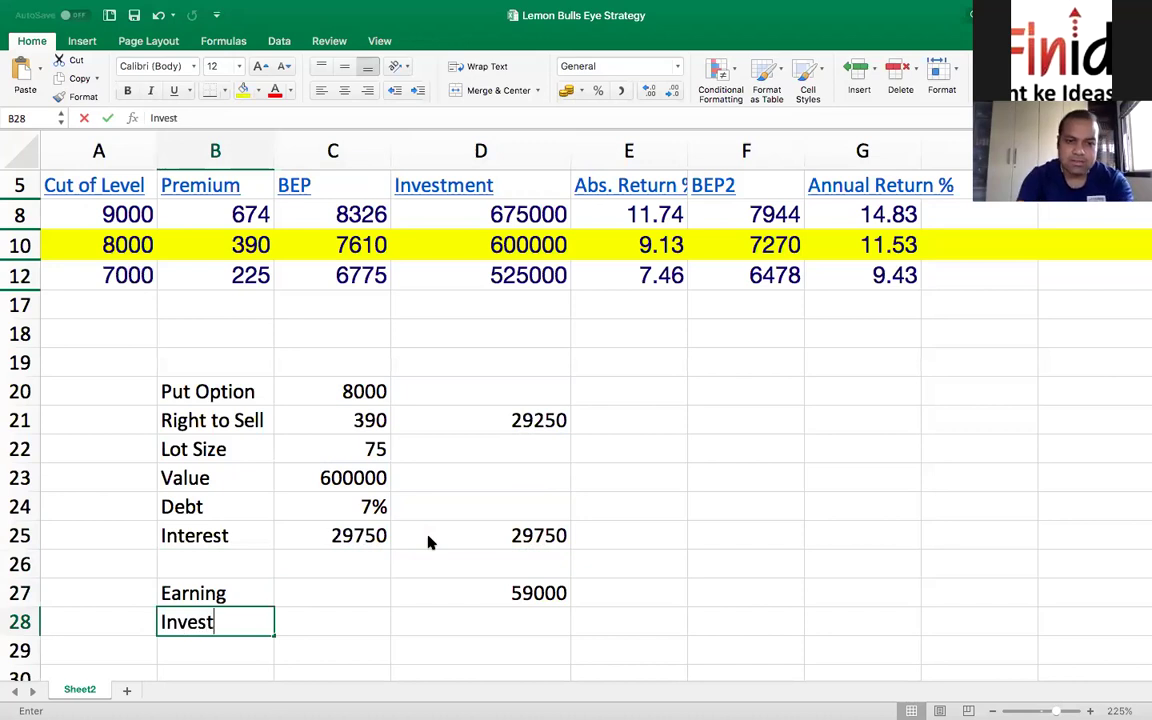
{"action": "key", "text": "Tab"}
{"action": "key", "text": "Tab"}
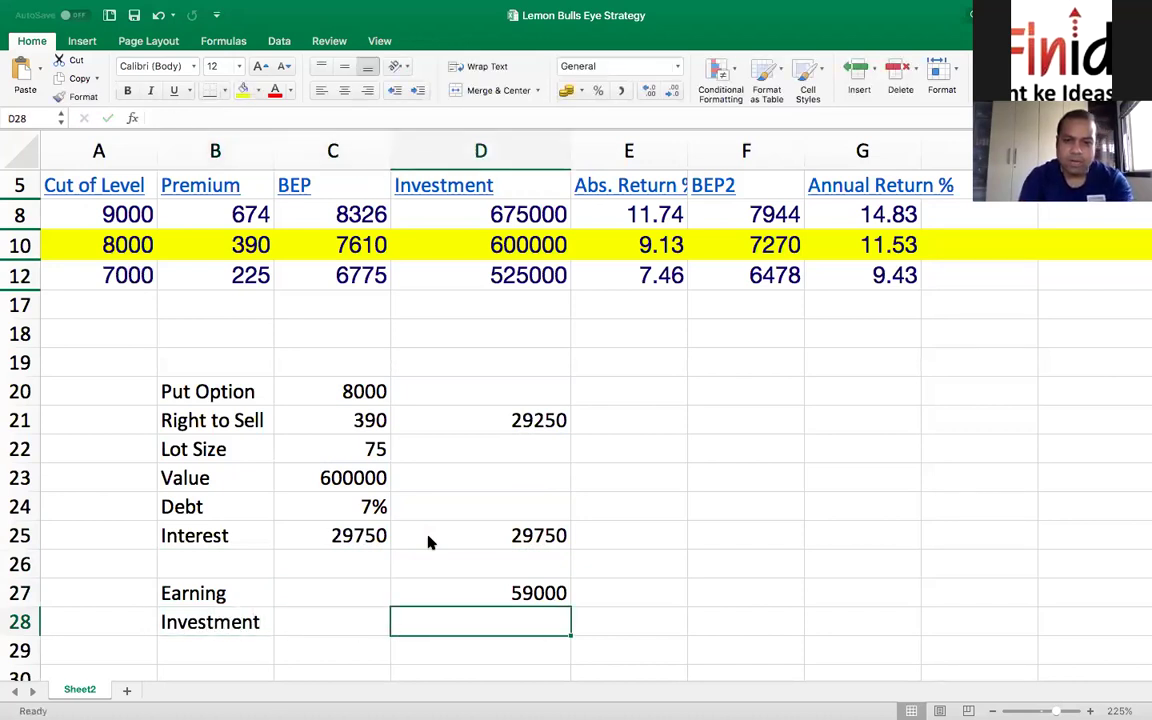
{"action": "type", "text": "="}
{"action": "key", "text": "Up"}
{"action": "key", "text": "Up"}
{"action": "key", "text": "Up"}
{"action": "key", "text": "Up"}
{"action": "key", "text": "Up"}
{"action": "key", "text": "Left"}
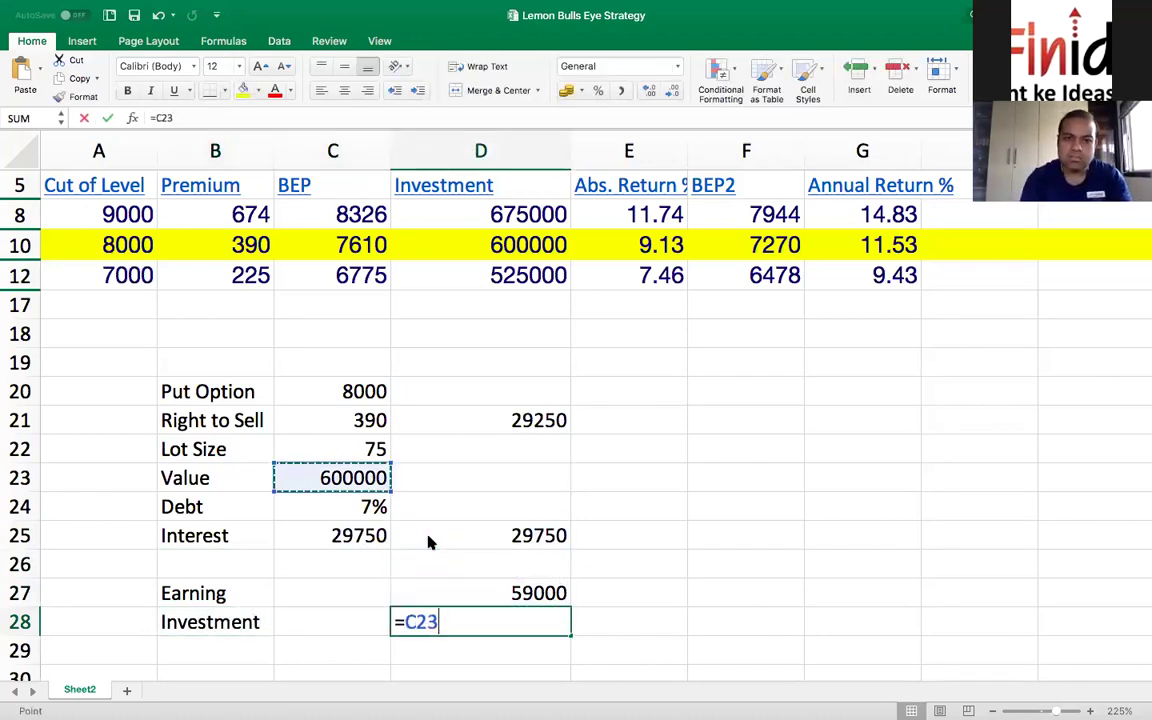
{"action": "key", "text": "Return"}
Add an "Interest" label in B29 and divide the earning in D27 by the investment in D28 in cell D29.
{"action": "type", "text": "Interest"}
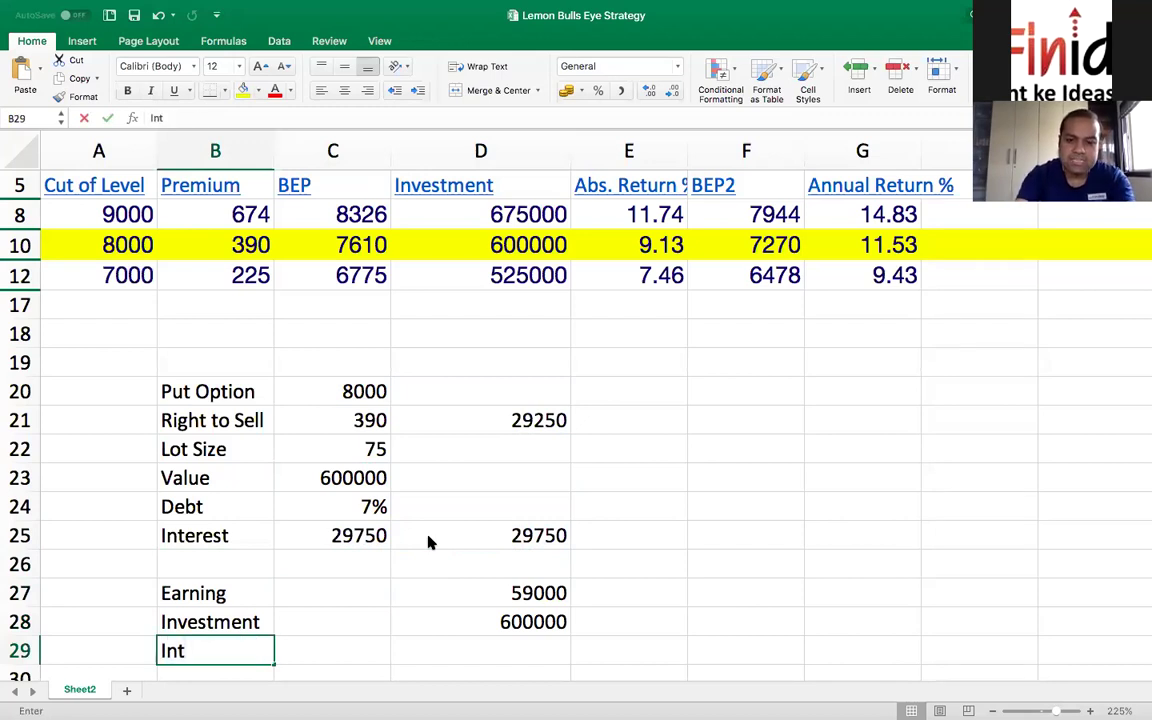
{"action": "key", "text": "Tab"}
{"action": "key", "text": "Tab"}
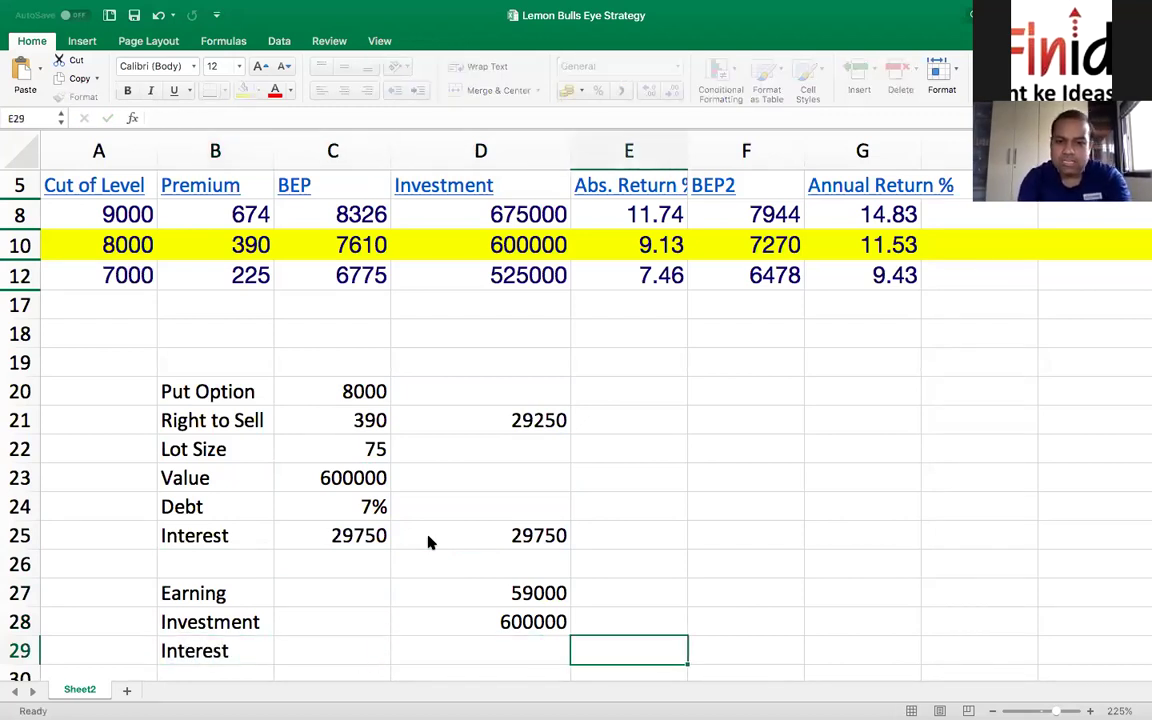
{"action": "type", "text": "="}
{"action": "key", "text": "Up"}
{"action": "key", "text": "Up"}
{"action": "type", "text": "/"}
{"action": "key", "text": "Up"}
{"action": "key", "text": "Return"}
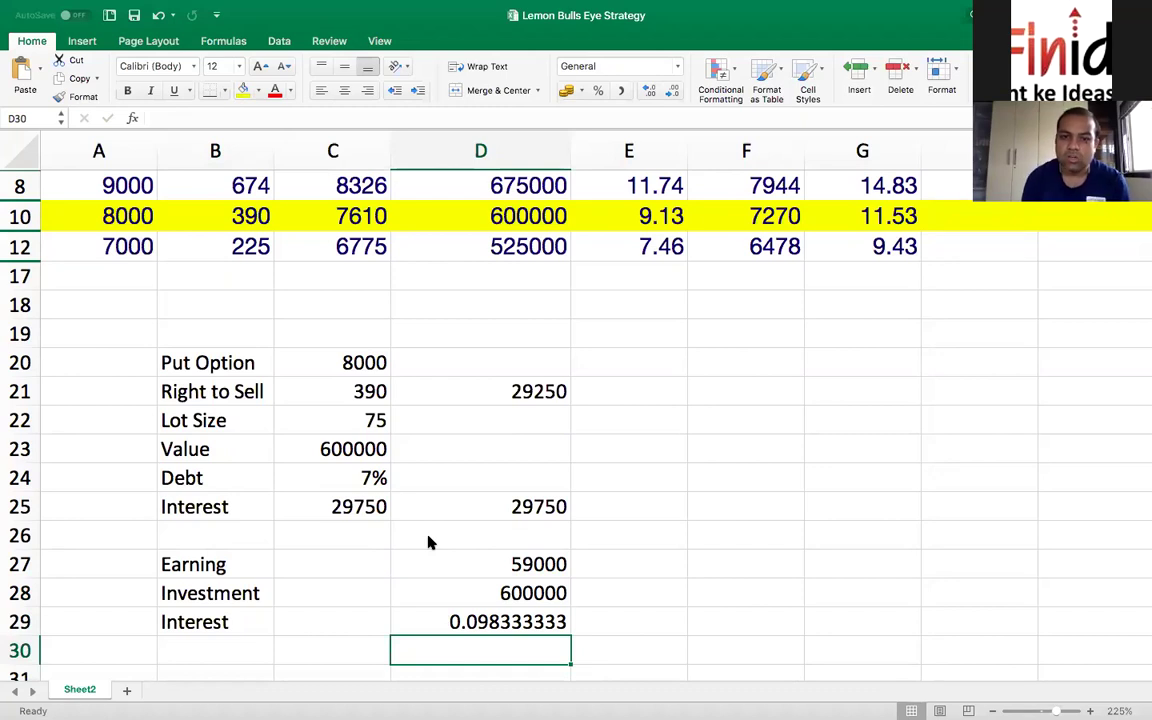
Check the absolute return listed for the 8000 cut of level in the strategy table.
{"action": "scroll", "coordinate": [633, 386], "scroll_direction": "up", "scroll_amount": 5}
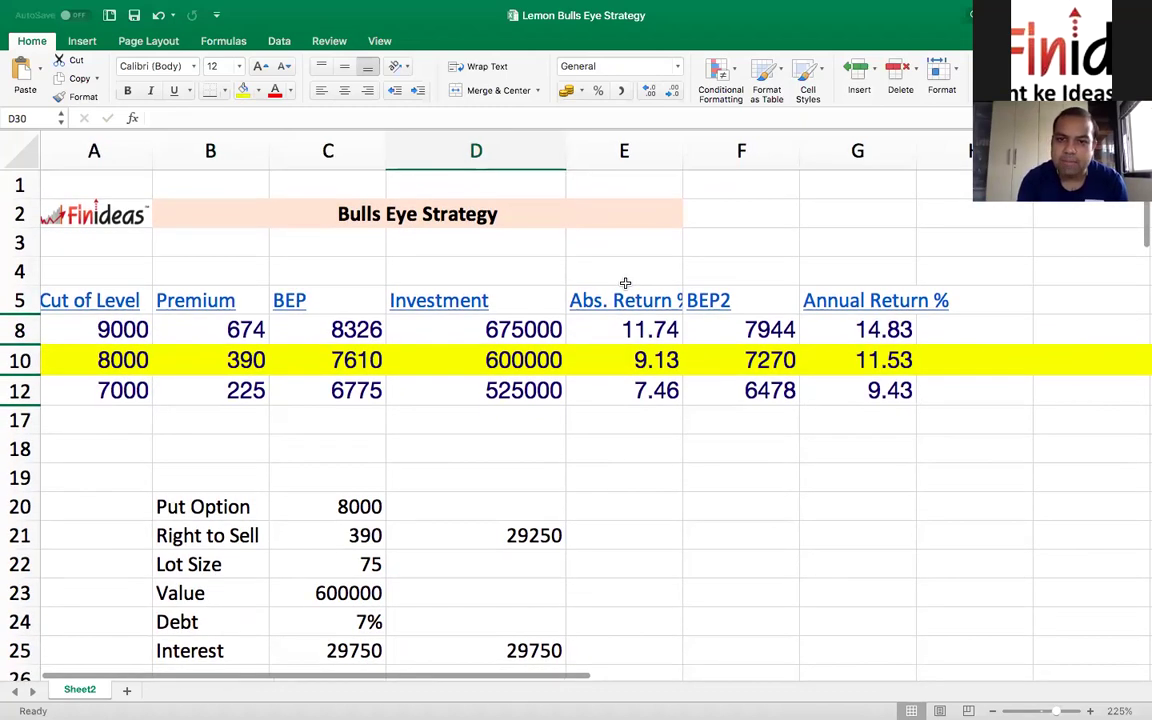
{"action": "left_click", "coordinate": [632, 363]}
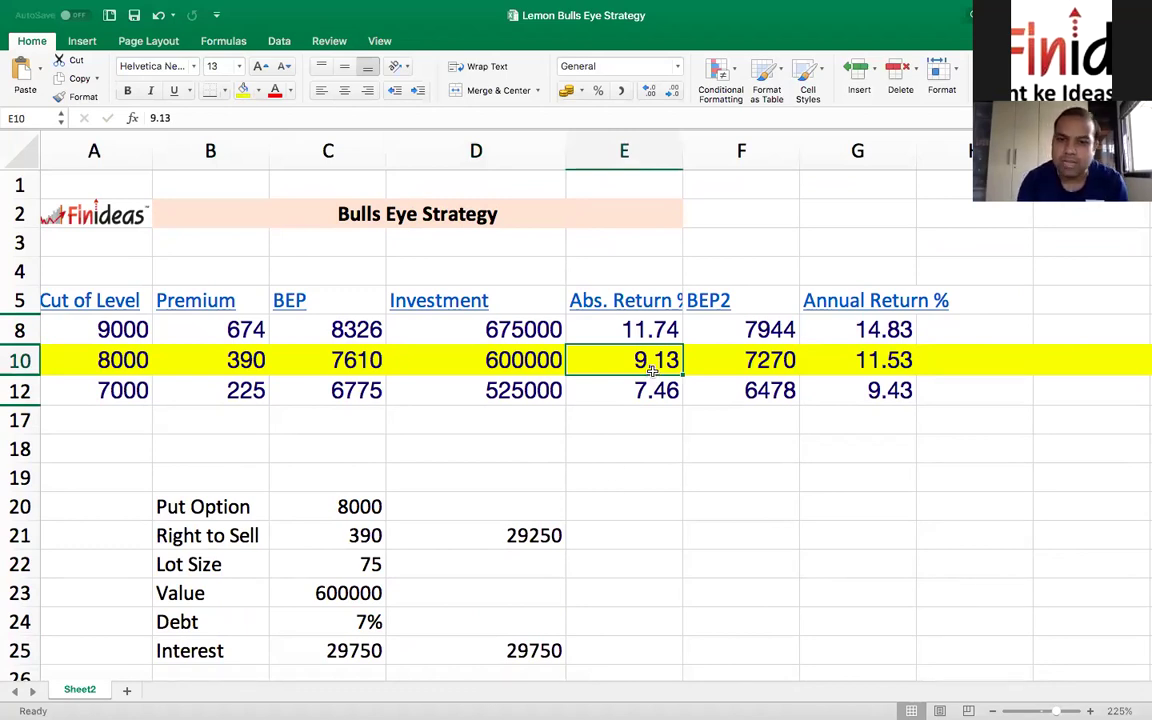
Add an "Annualized" label in B30 and annualize the interest rate in D30 with =D29*12/8.5.
{"action": "scroll", "coordinate": [643, 393], "scroll_direction": "down", "scroll_amount": 2}
{"action": "scroll", "coordinate": [643, 393], "scroll_direction": "down", "scroll_amount": 4}
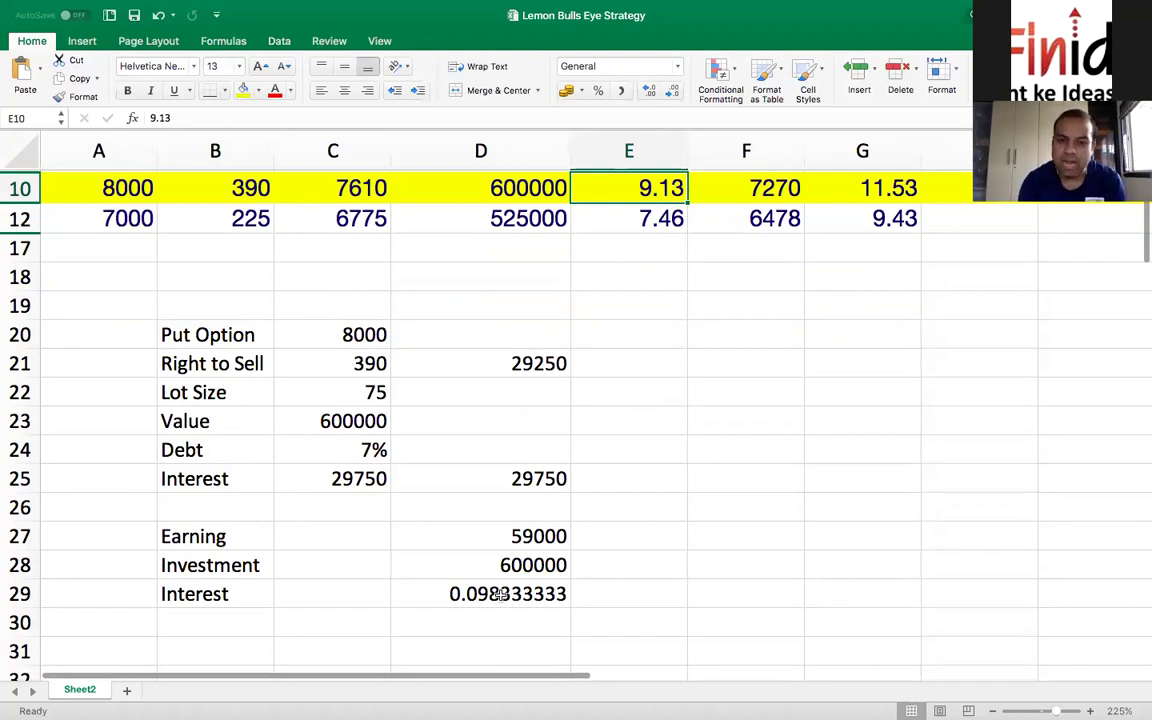
{"action": "left_click", "coordinate": [212, 628]}
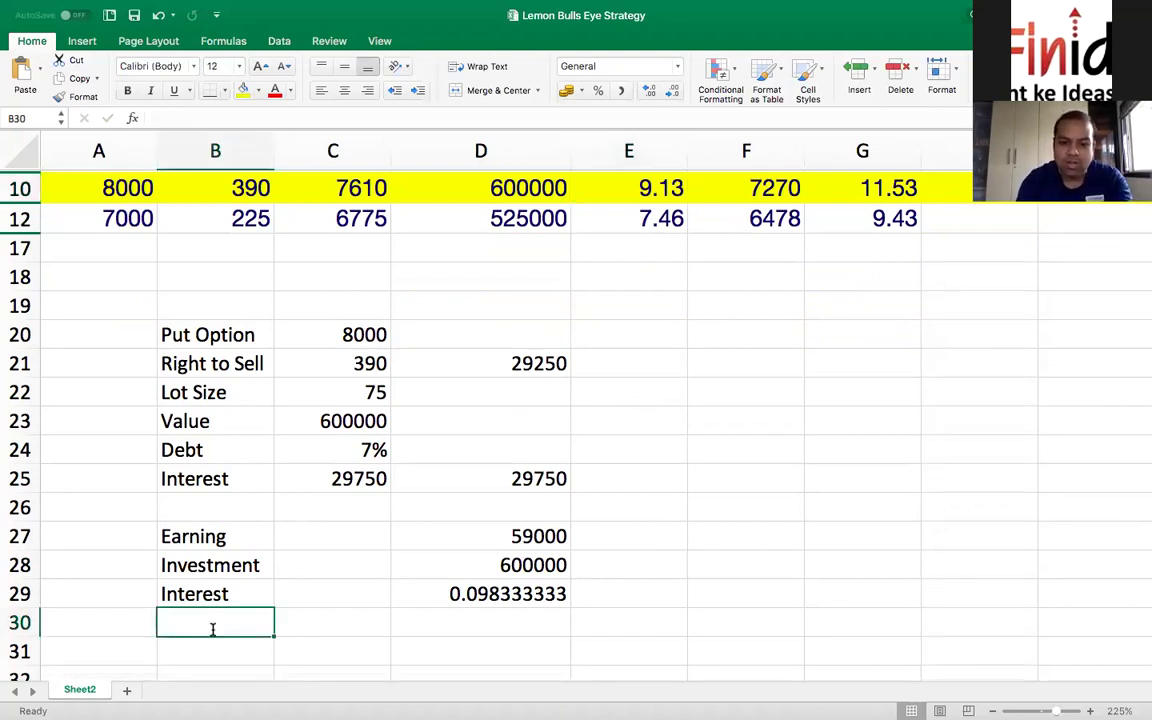
{"action": "type", "text": "Annualized"}
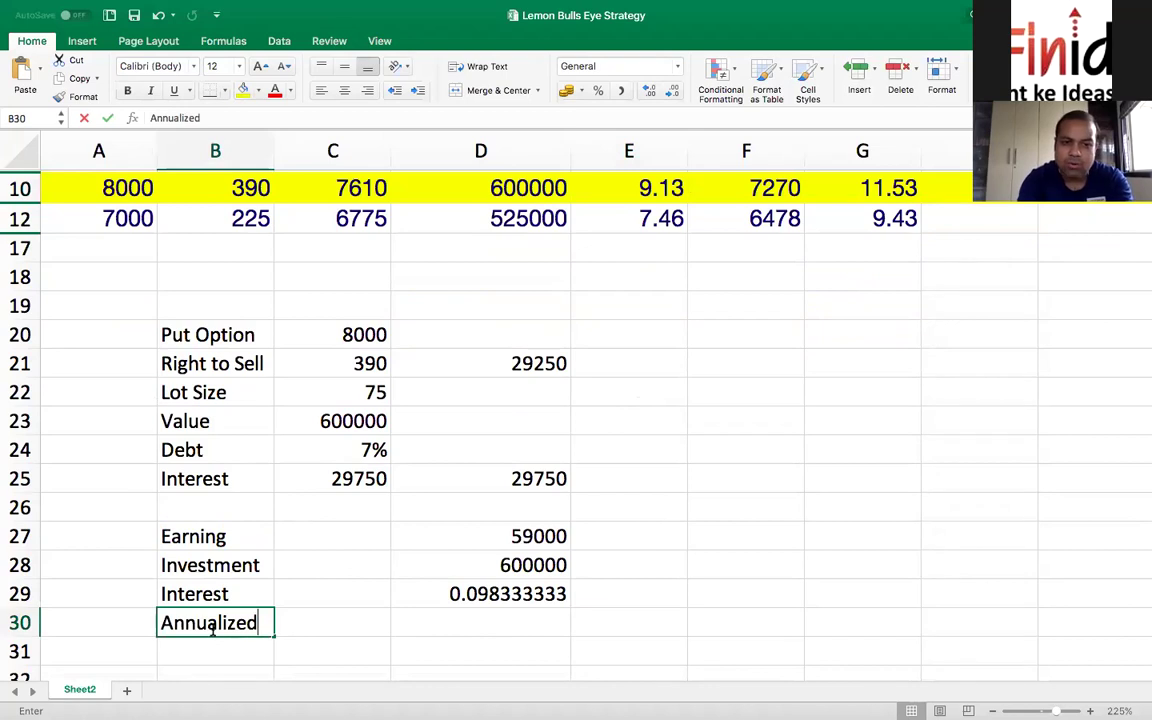
{"action": "key", "text": "Tab"}
{"action": "key", "text": "Tab"}
{"action": "type", "text": "="}
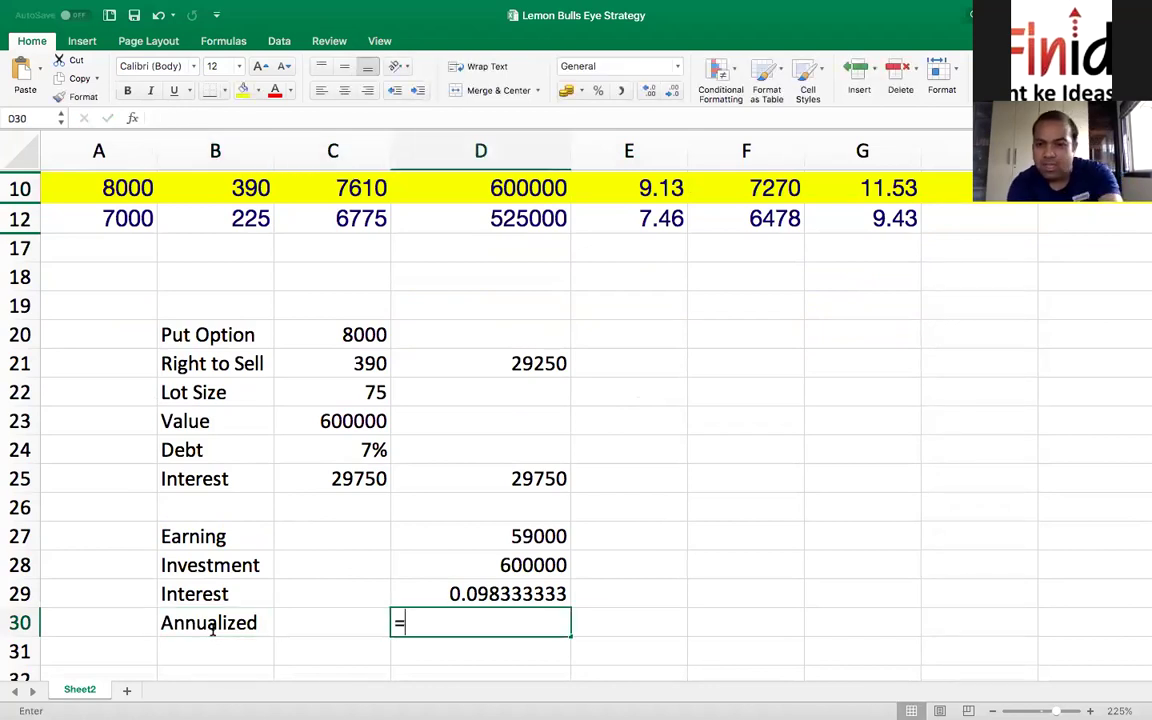
{"action": "key", "text": "Up"}
{"action": "type", "text": "*"}
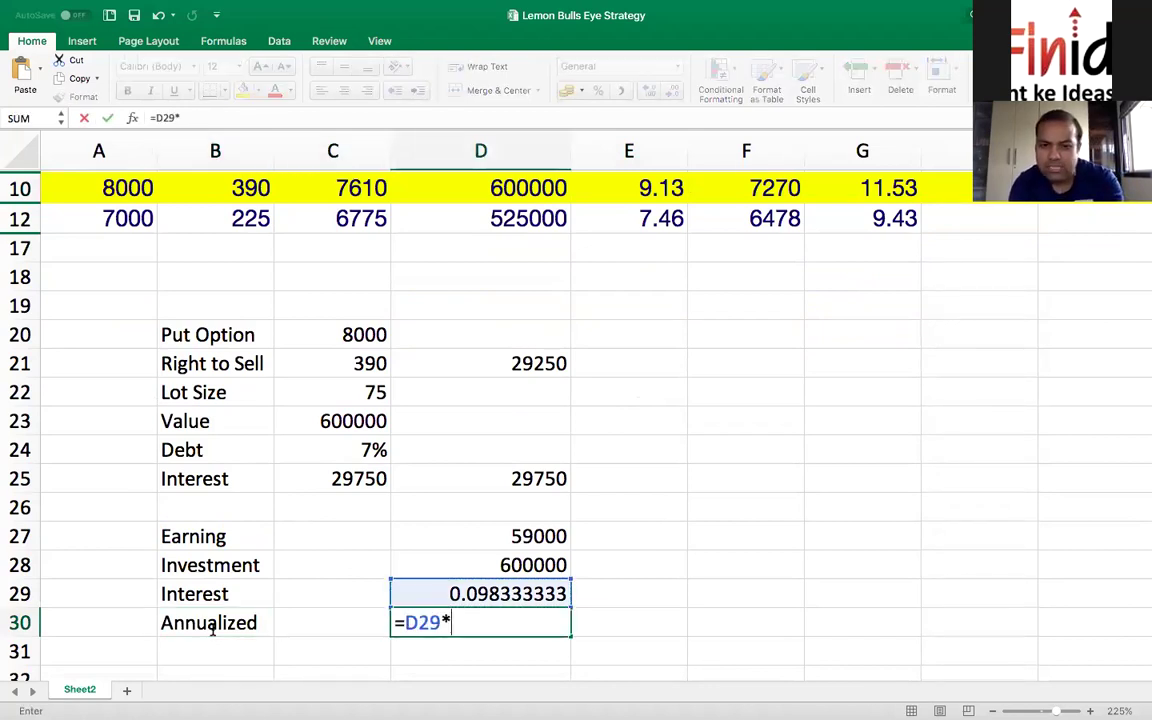
{"action": "type", "text": "12/8.5"}
{"action": "key", "text": "Return"}
Format the interest and annualized results in D29:D30 as percentages with two decimal places.
{"action": "key", "text": "Right"}
{"action": "key", "text": "Right"}
{"action": "key", "text": "Up"}
{"action": "key", "text": "Up"}
{"action": "key", "text": "shift+Down"}
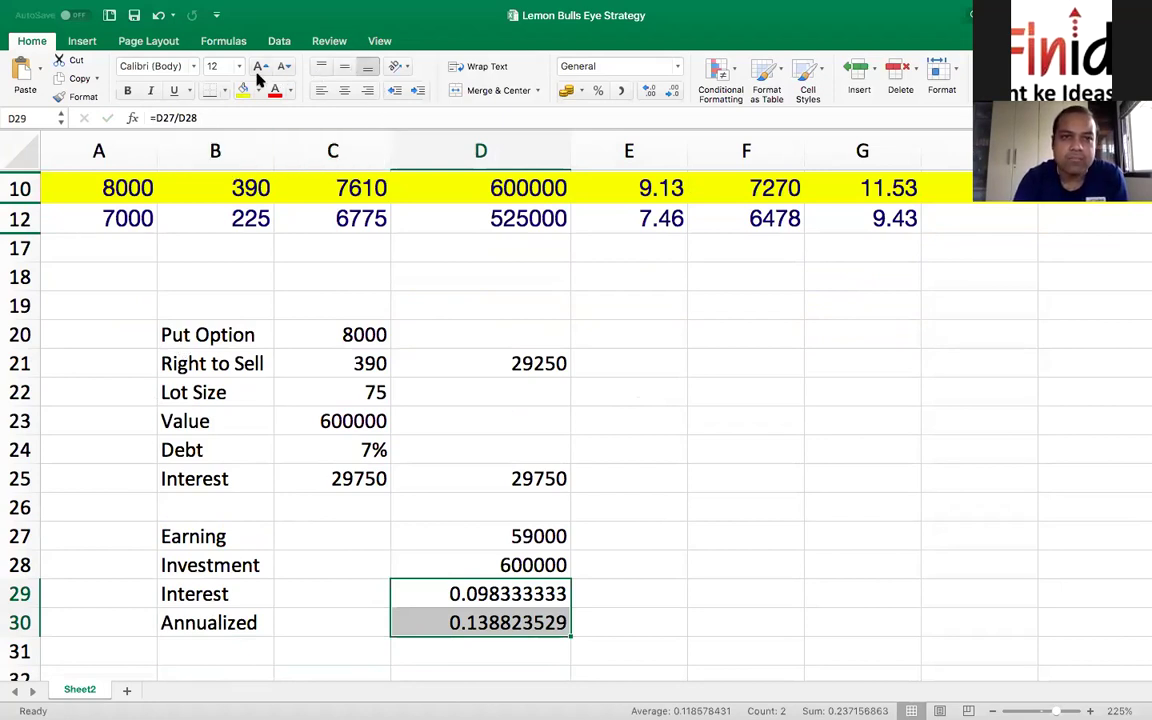
{"action": "left_click", "coordinate": [599, 91]}
{"action": "left_click", "coordinate": [648, 91]}
{"action": "left_click", "coordinate": [648, 91]}
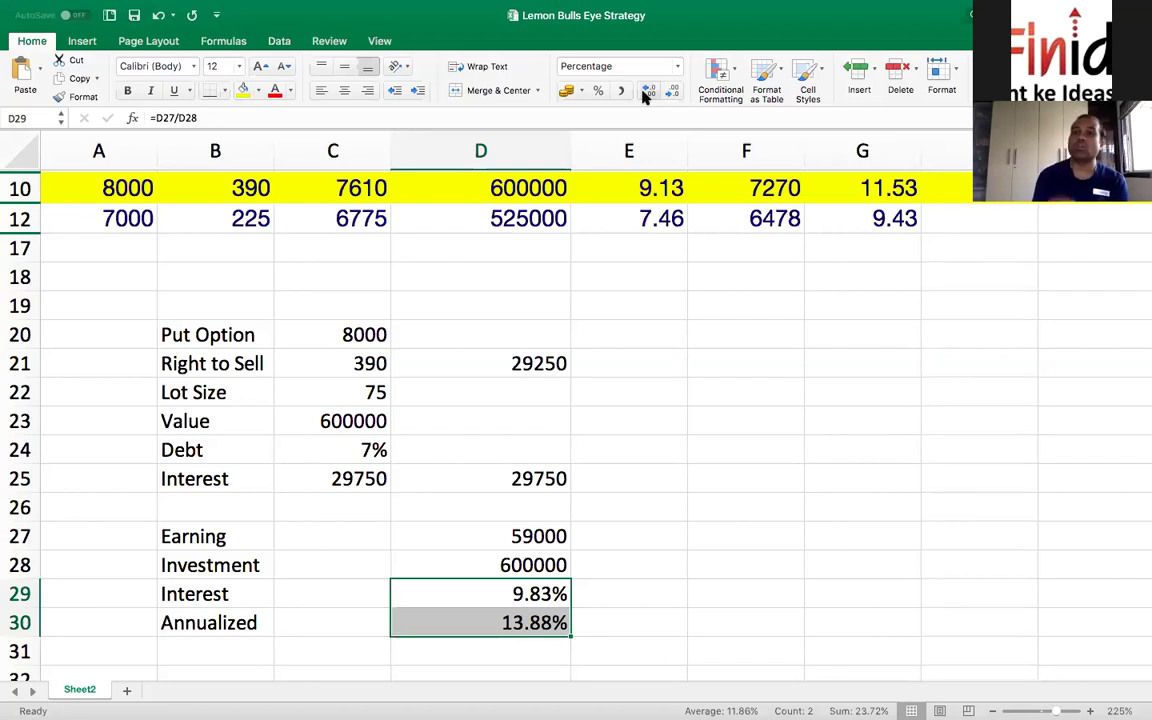
Add the headings "Objective" in A33 and "Homework" in A34 below the calculation.
{"action": "key", "text": "Down"}
{"action": "key", "text": "Down"}
{"action": "key", "text": "Down"}
{"action": "key", "text": "Down"}
{"action": "key", "text": "Down"}
{"action": "key", "text": "Down"}
{"action": "key", "text": "Down"}
{"action": "key", "text": "Down"}
{"action": "key", "text": "Down"}
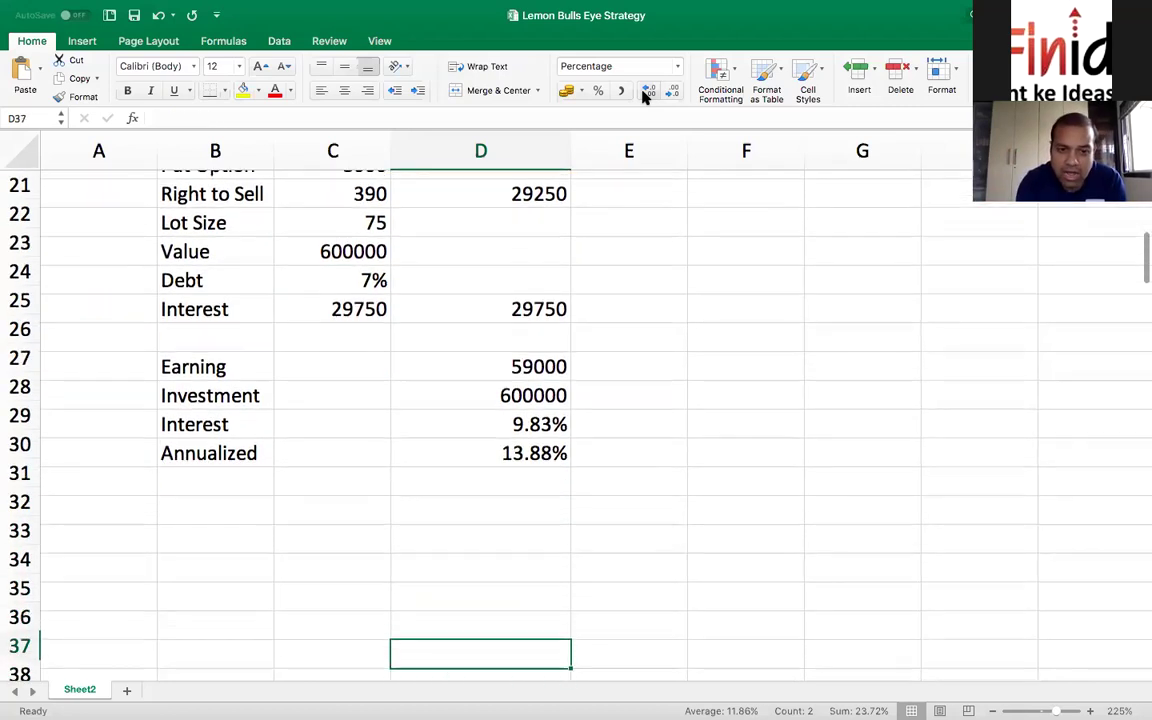
{"action": "key", "text": "Left"}
{"action": "key", "text": "Left"}
{"action": "key", "text": "Left"}
{"action": "key", "text": "Up"}
{"action": "key", "text": "Up"}
{"action": "key", "text": "Up"}
{"action": "key", "text": "Up"}
{"action": "key", "text": "Up"}
{"action": "type", "text": "Objecti"}
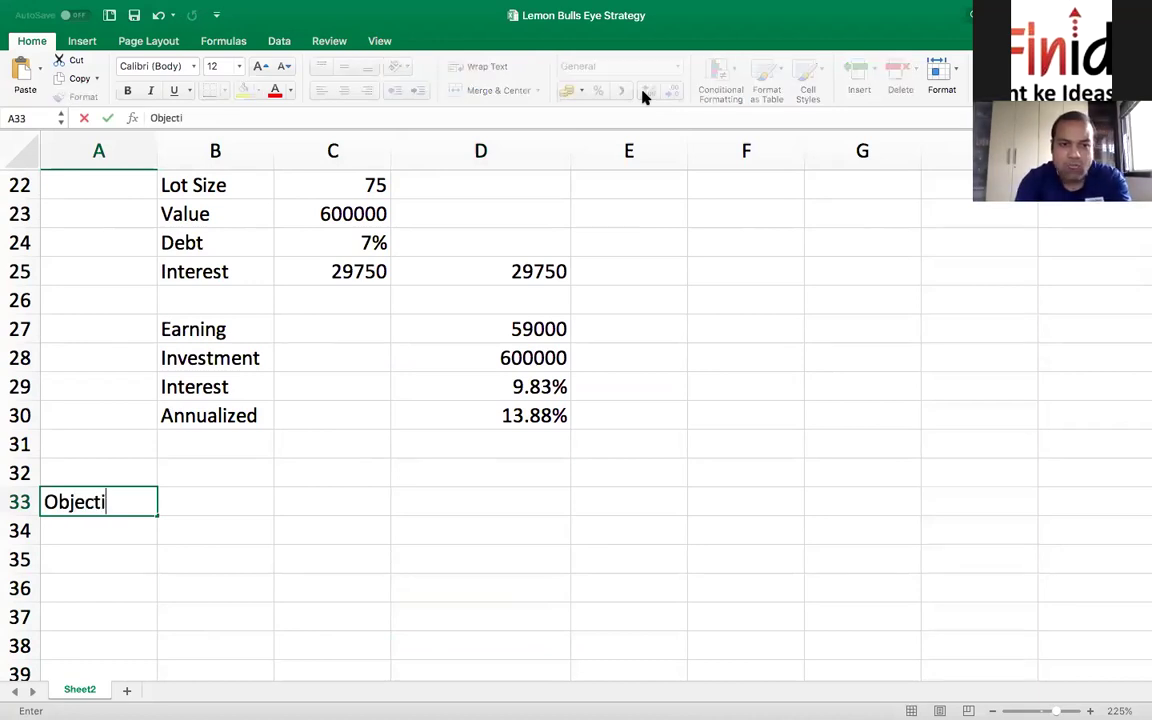
{"action": "type", "text": "ve"}
{"action": "key", "text": "Return"}
{"action": "type", "text": "H"}
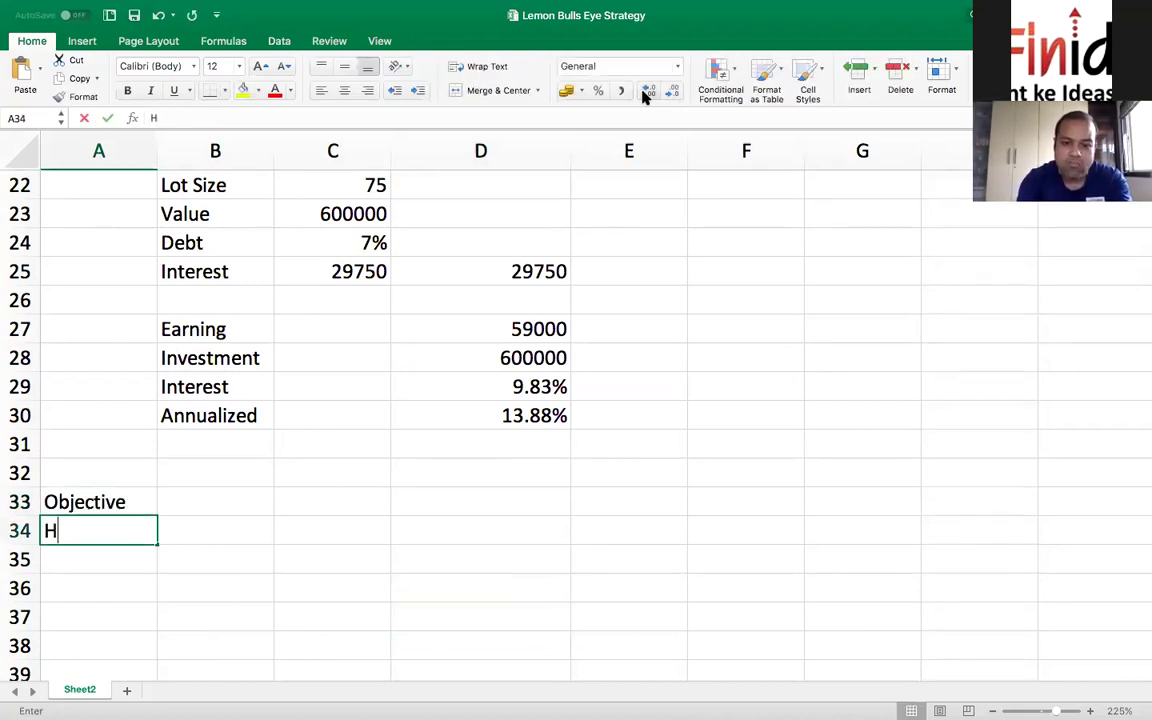
{"action": "type", "text": "omework"}
{"action": "key", "text": "Return"}
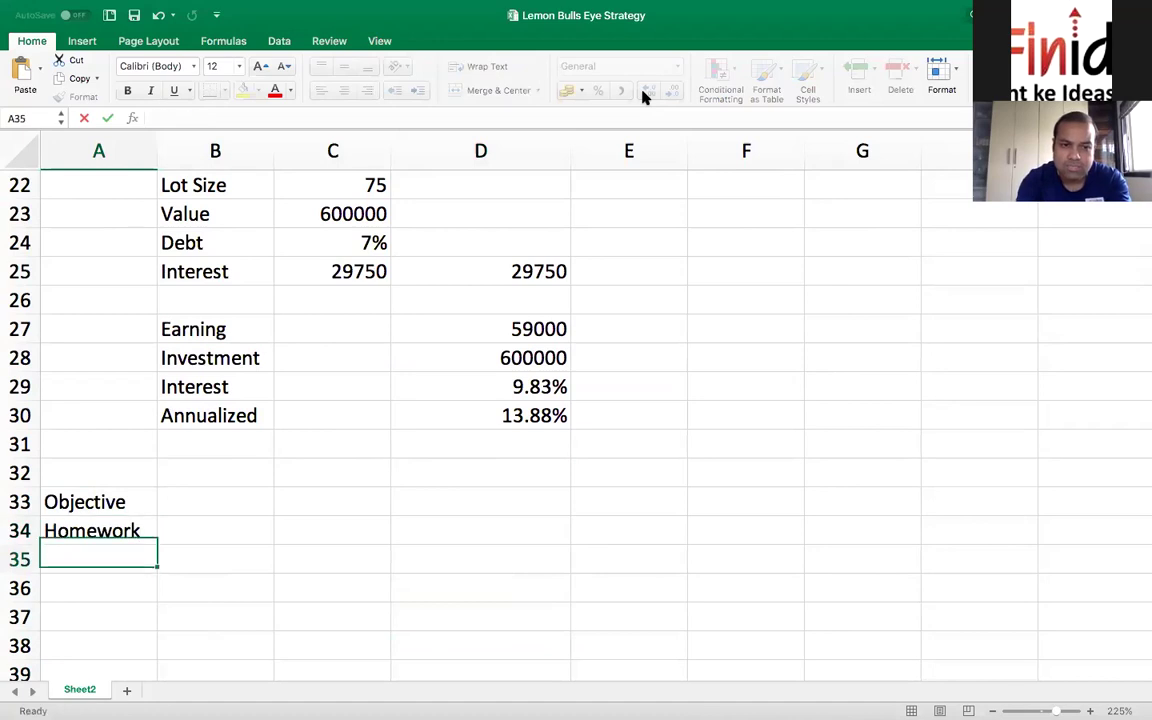
Enter the homework question "At what level you can add Index in your portfolio" in B35.
{"action": "key", "text": "Tab"}
{"action": "type", "text": "AT w"}
{"action": "key", "text": "BackSpace"}
{"action": "key", "text": "BackSpace"}
{"action": "key", "text": "BackSpace"}
{"action": "type", "text": "t what "}
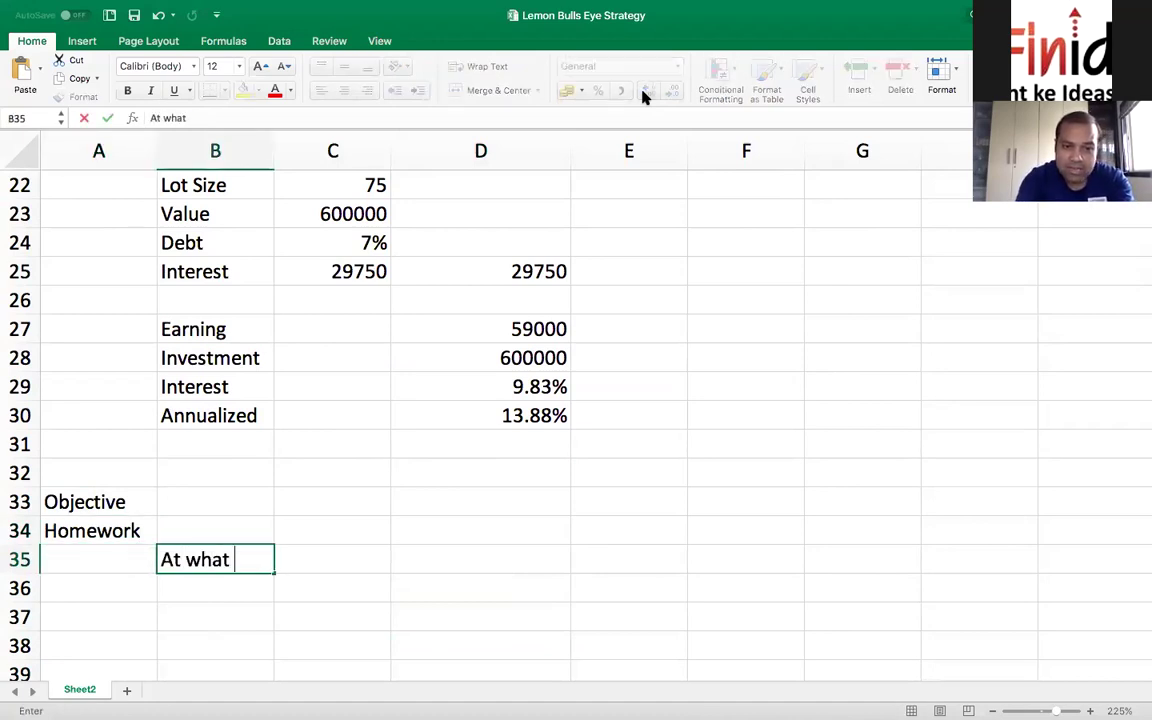
{"action": "type", "text": "level "}
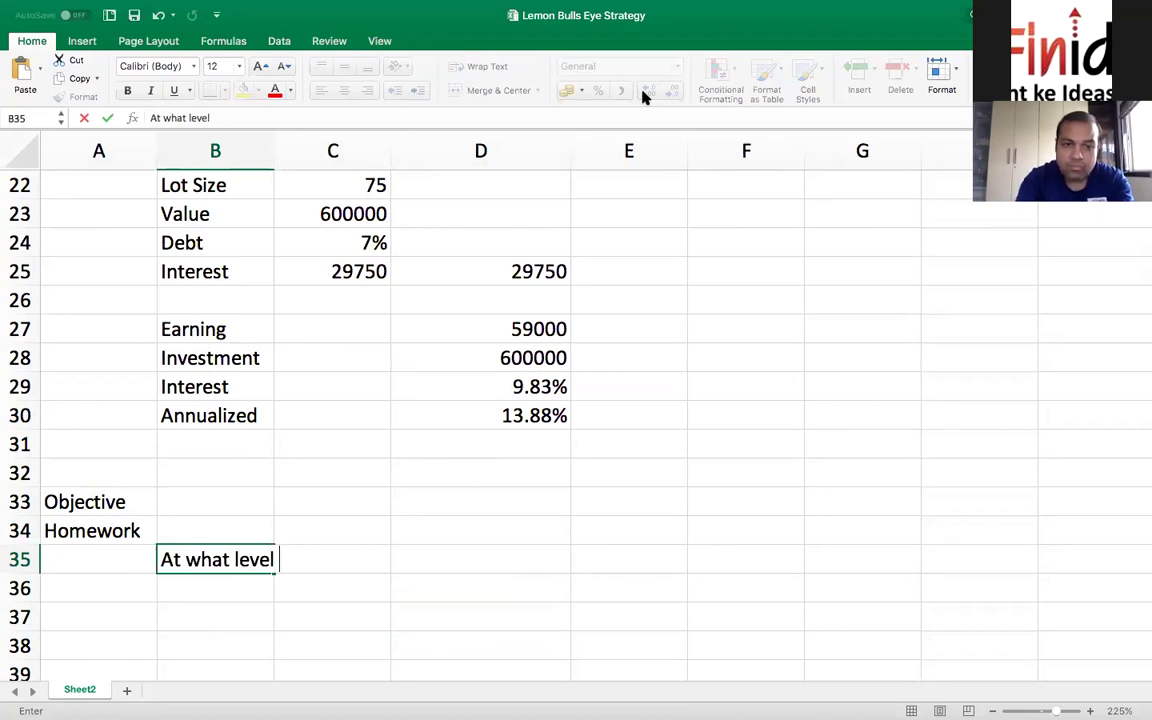
{"action": "type", "text": "you can add"}
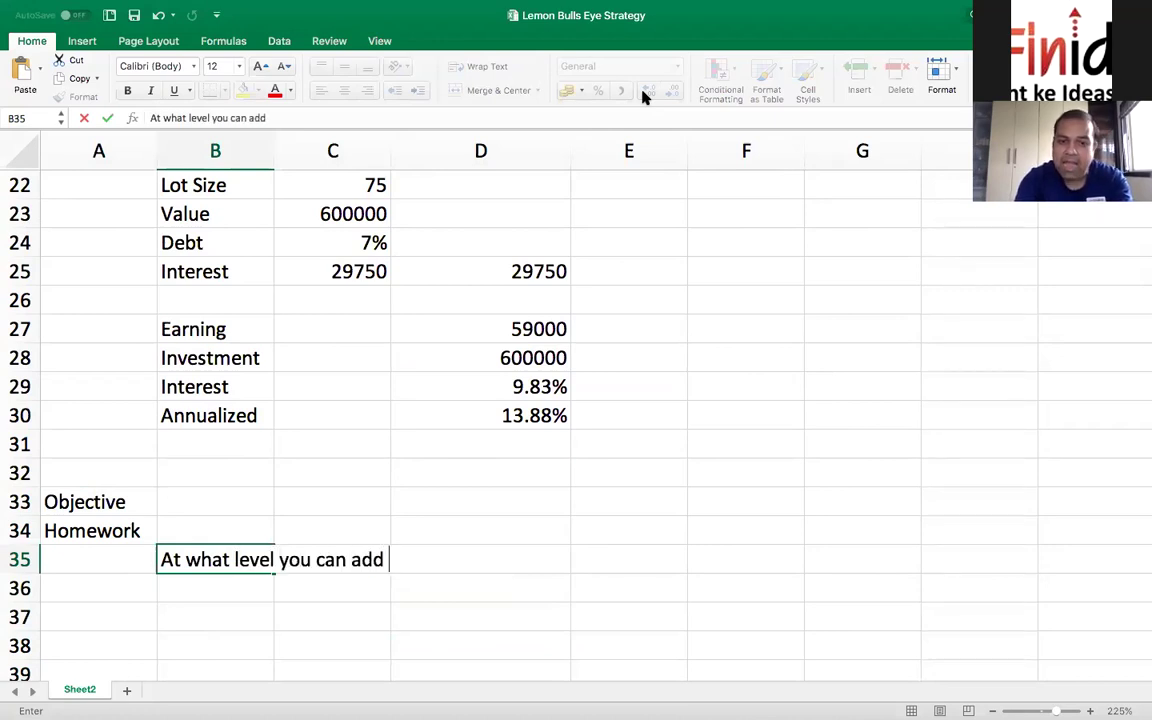
{"action": "type", "text": " Index in ou"}
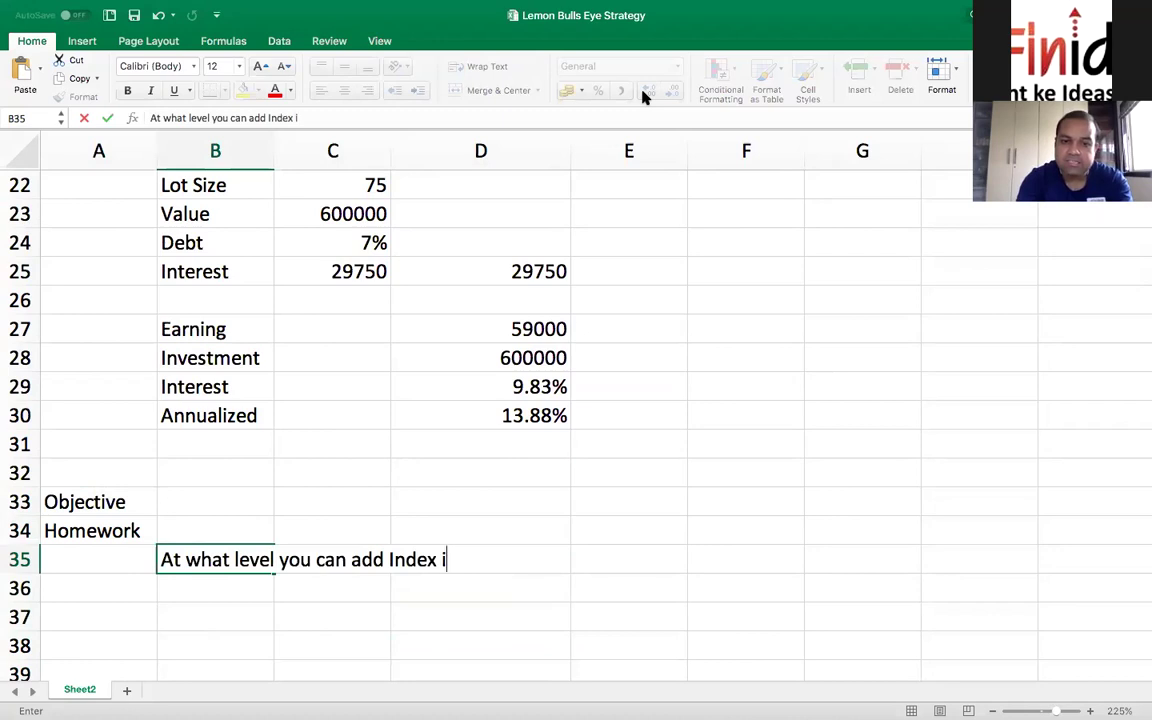
{"action": "key", "text": "BackSpace"}
{"action": "key", "text": "BackSpace"}
{"action": "type", "text": "your "}
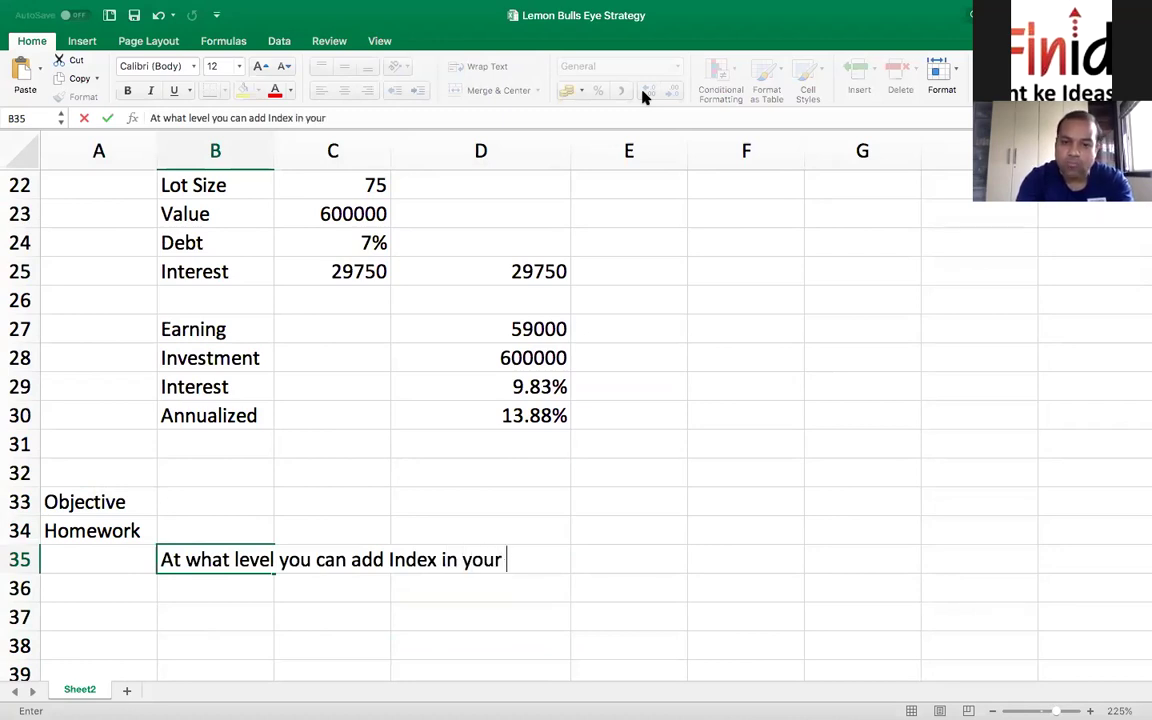
{"action": "type", "text": "portfolio"}
{"action": "key", "text": "Return"}
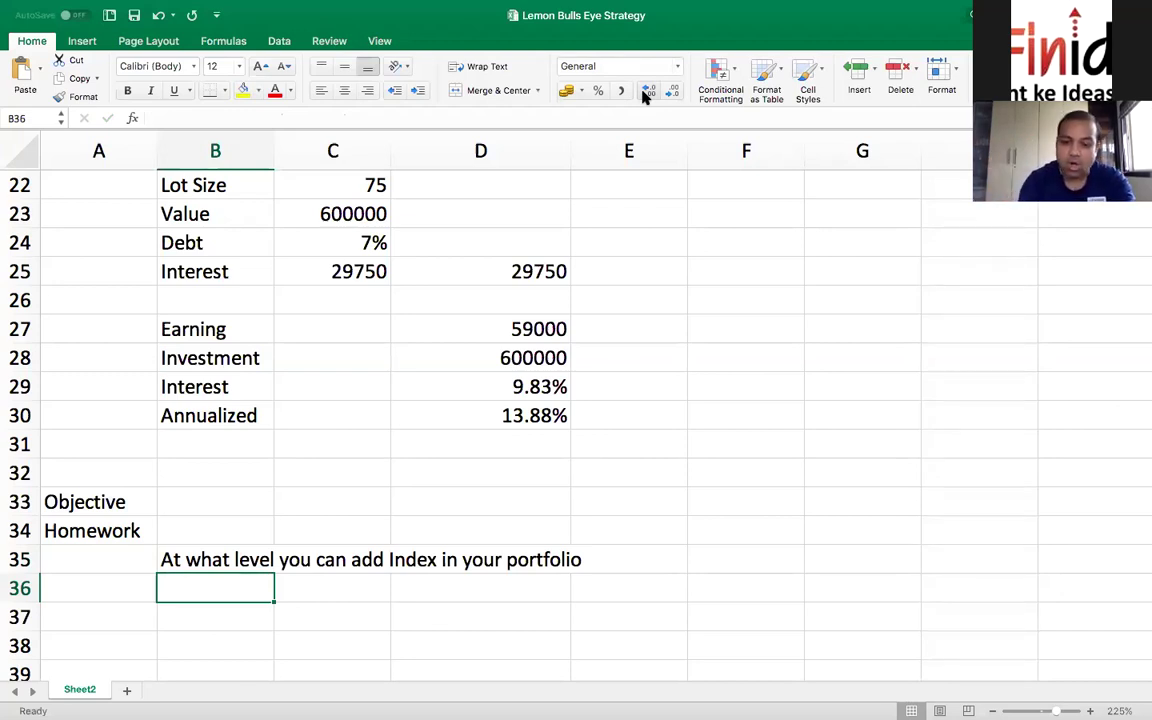
Enter the second homework question "How much Value you will add at that level ?" in B36.
{"action": "type", "text": "How much "}
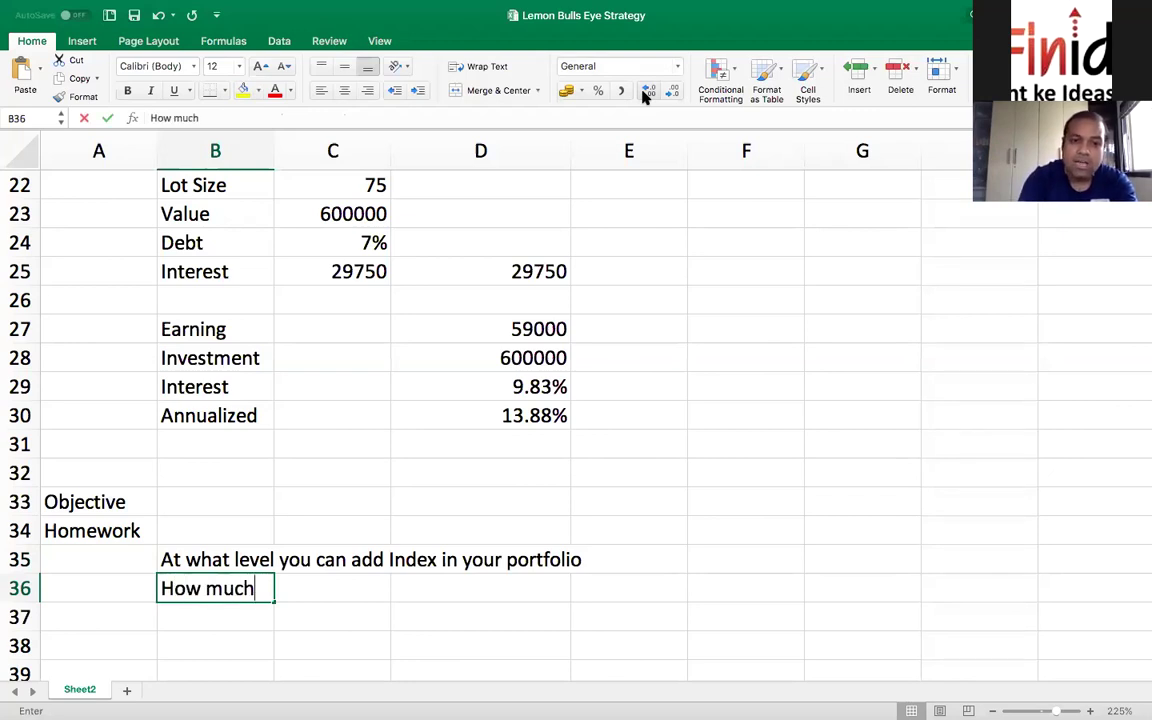
{"action": "type", "text": "Value "}
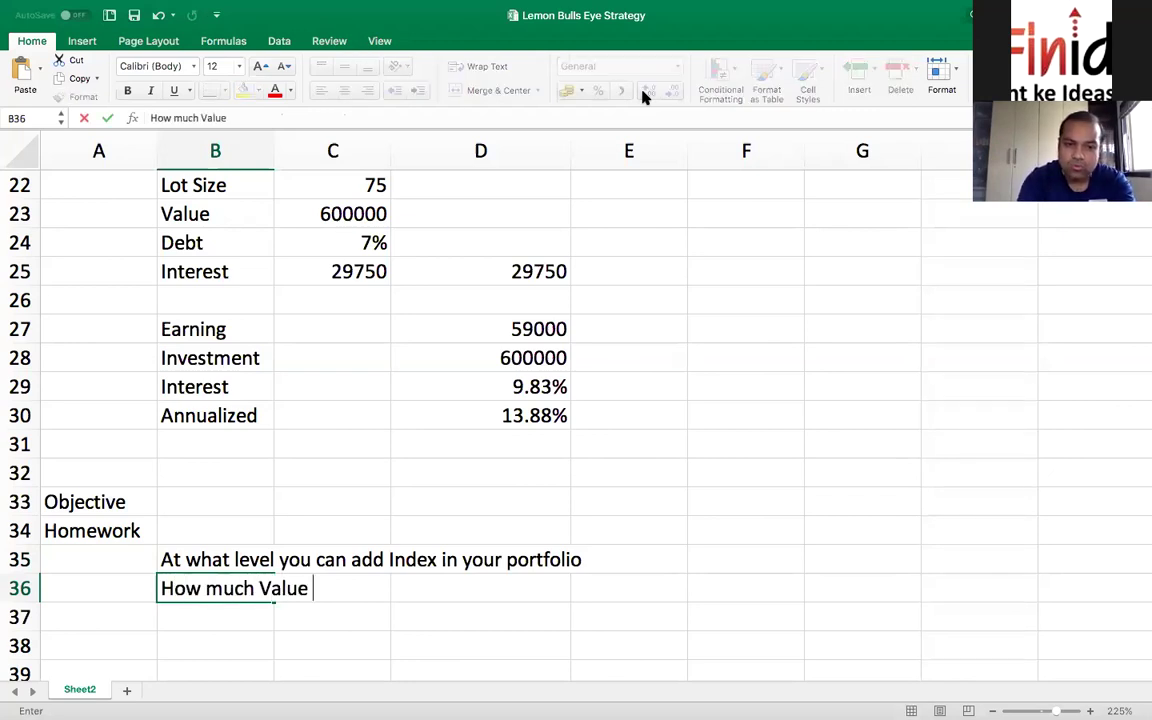
{"action": "type", "text": "you will add "}
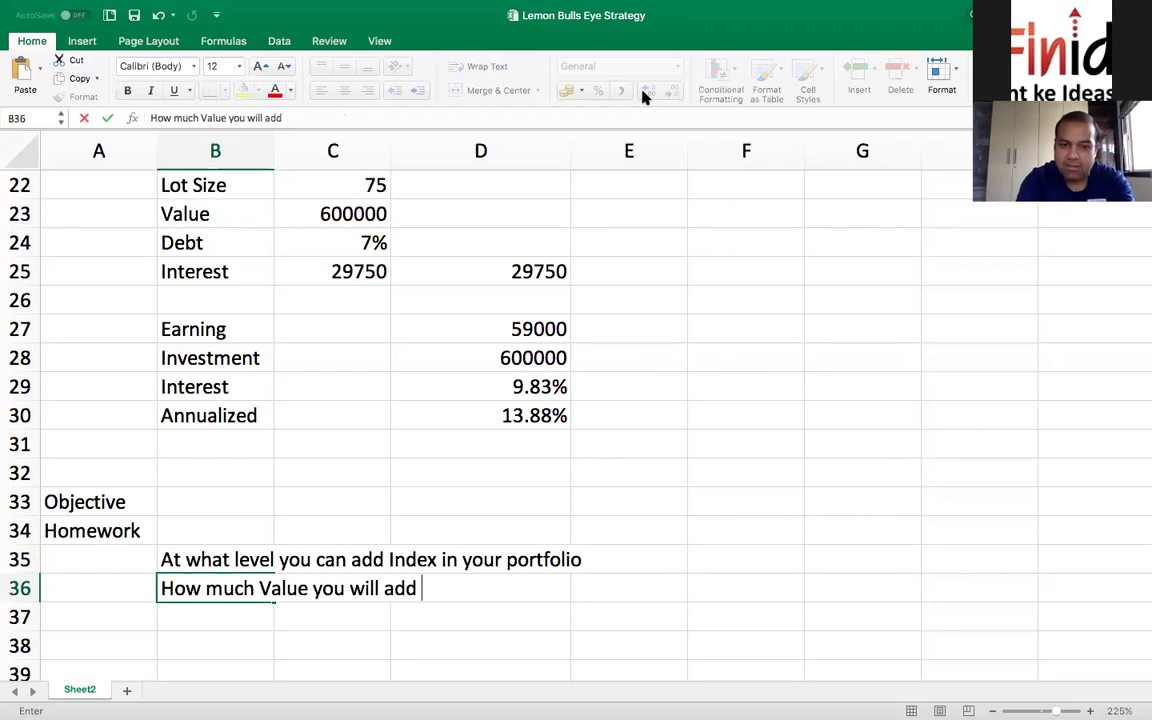
{"action": "type", "text": "at that t"}
{"action": "key", "text": "BackSpace"}
{"action": "type", "text": "leme"}
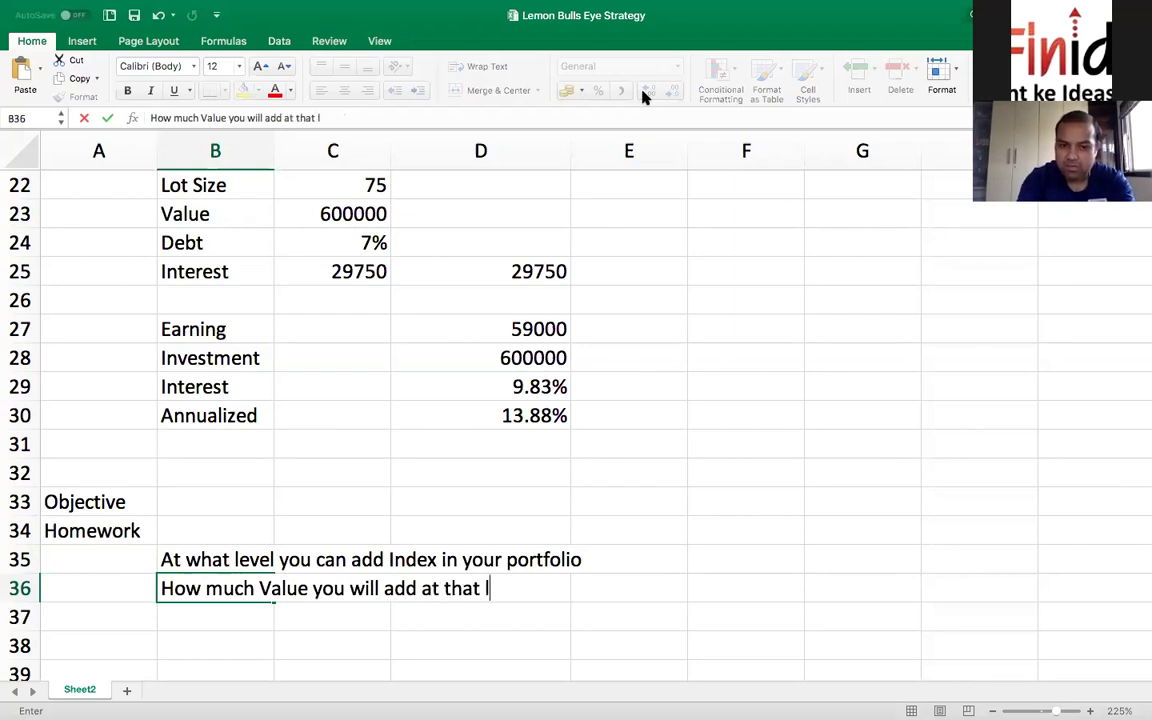
{"action": "key", "text": "BackSpace"}
{"action": "key", "text": "BackSpace"}
{"action": "type", "text": "vel ?"}
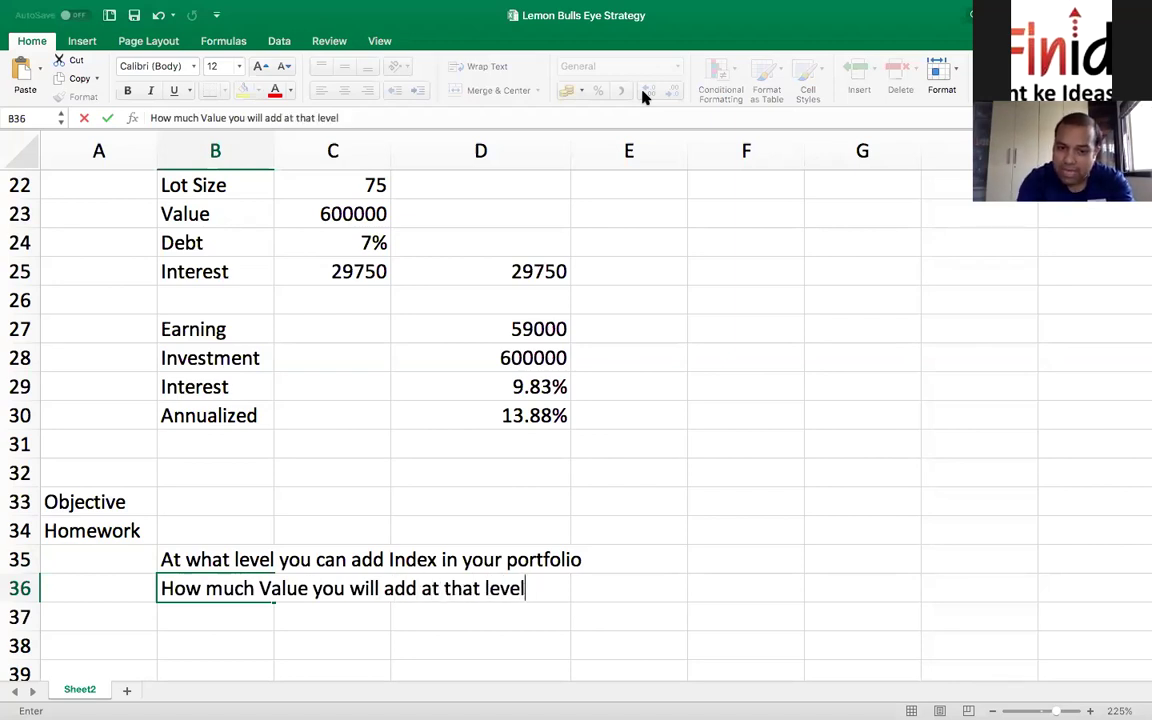
{"action": "key", "text": "Return"}
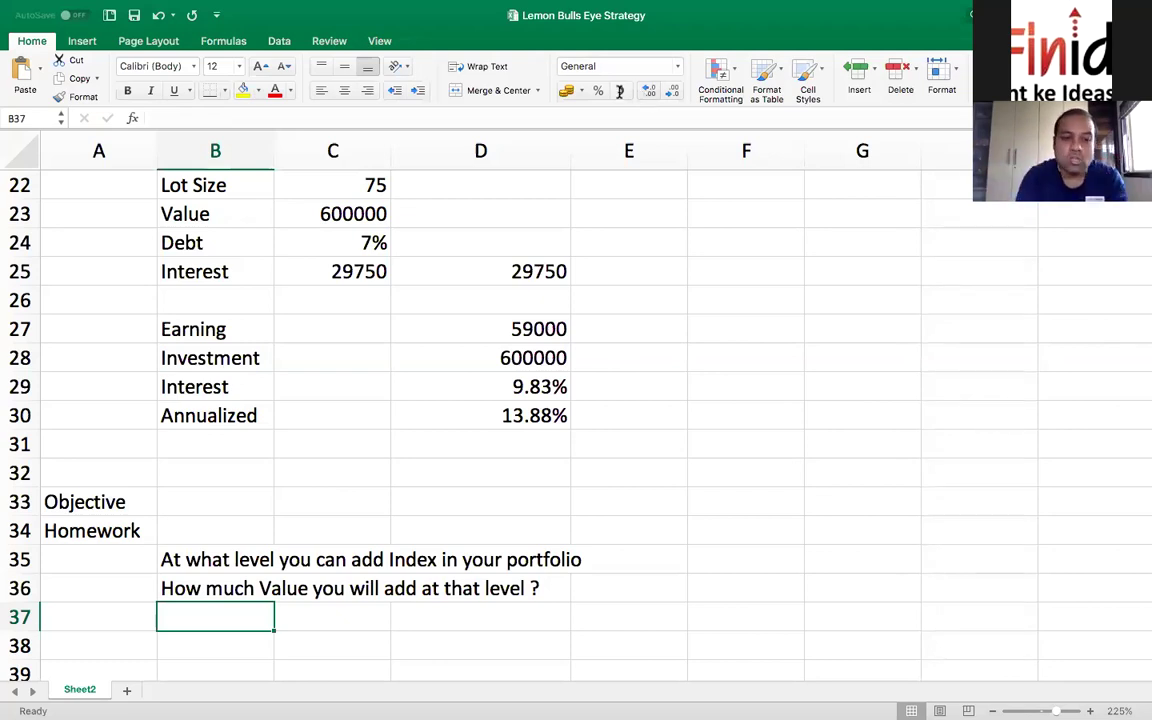
Answer the two homework questions in column E with level 8000 in E35 and value 25 in E36.
{"action": "scroll", "coordinate": [237, 267], "scroll_direction": "up", "scroll_amount": 1}
{"action": "scroll", "coordinate": [157, 578], "scroll_direction": "down", "scroll_amount": 1}
{"action": "scroll", "coordinate": [157, 578], "scroll_direction": "down", "scroll_amount": 5}
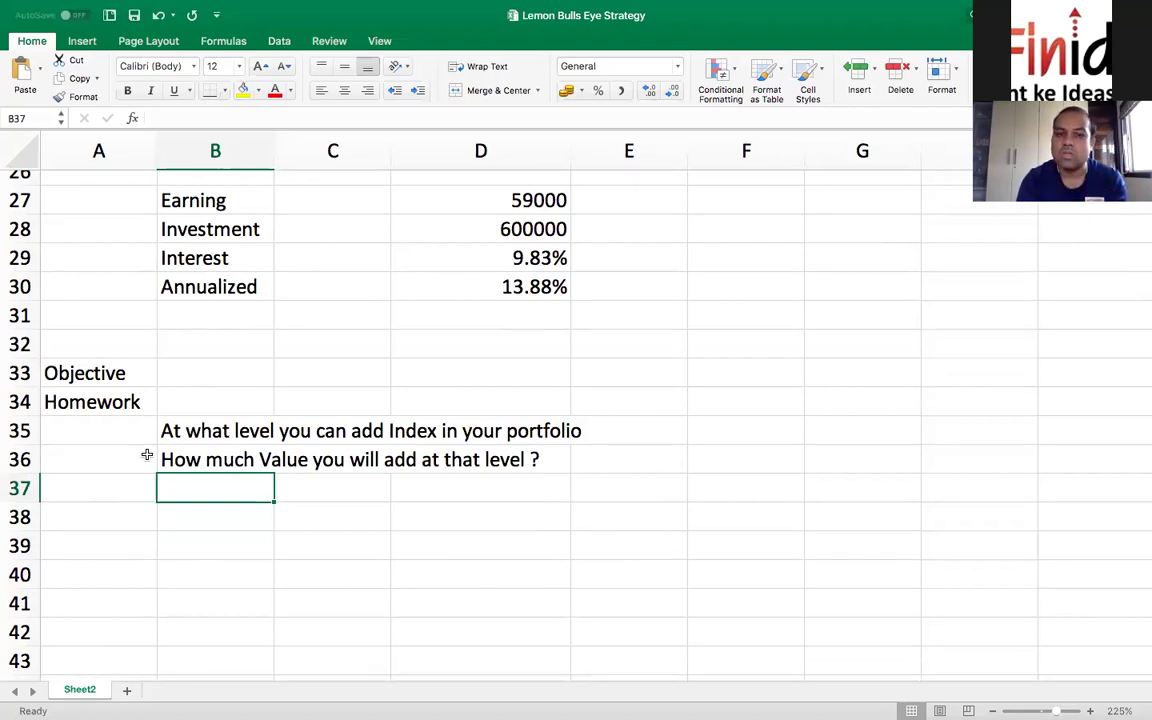
{"action": "left_click", "coordinate": [643, 398]}
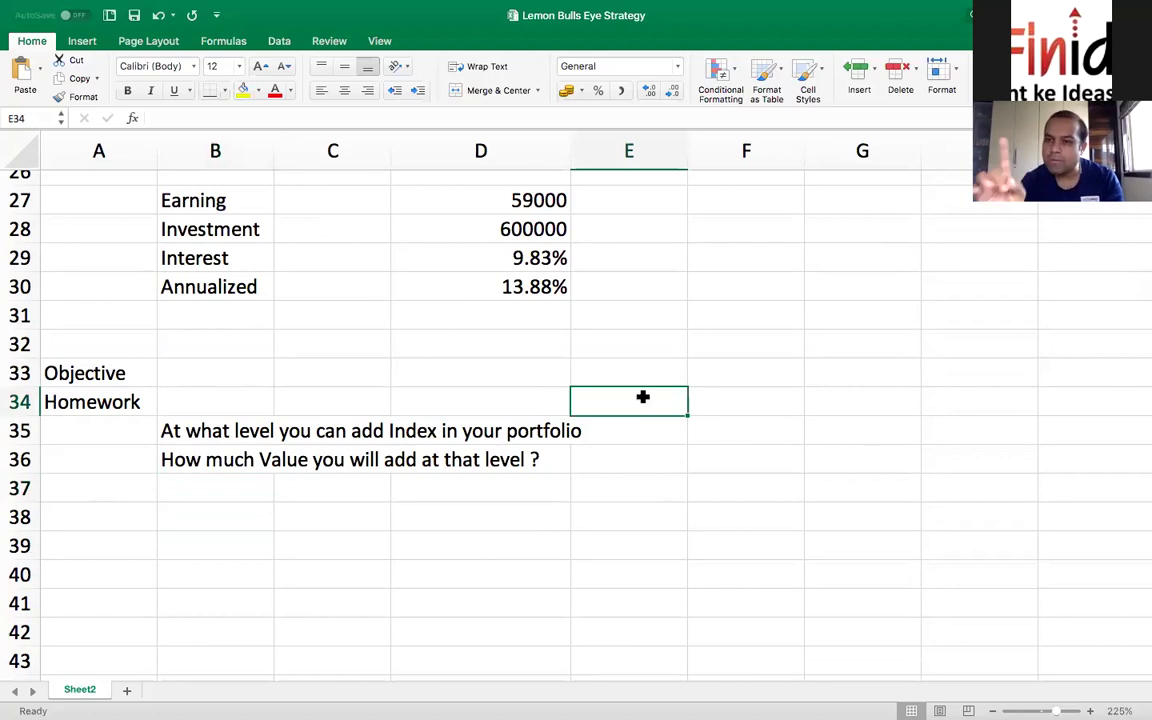
{"action": "key", "text": "Down"}
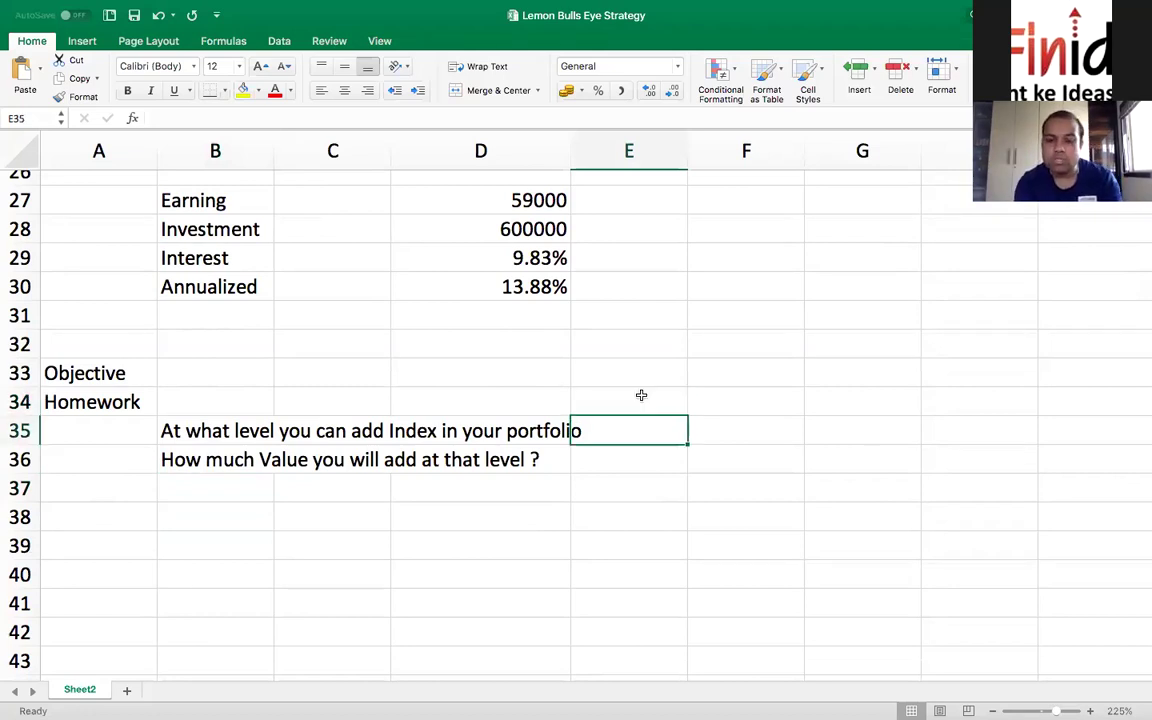
{"action": "type", "text": "8000"}
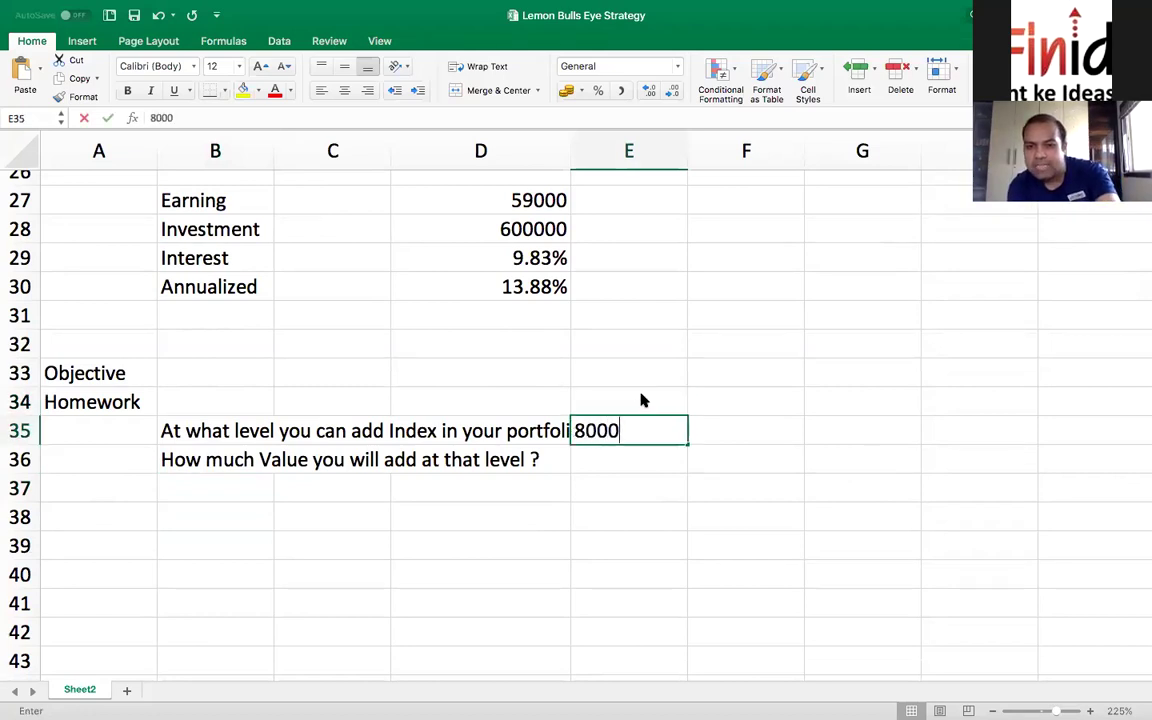
{"action": "key", "text": "Return"}
{"action": "type", "text": "25"}
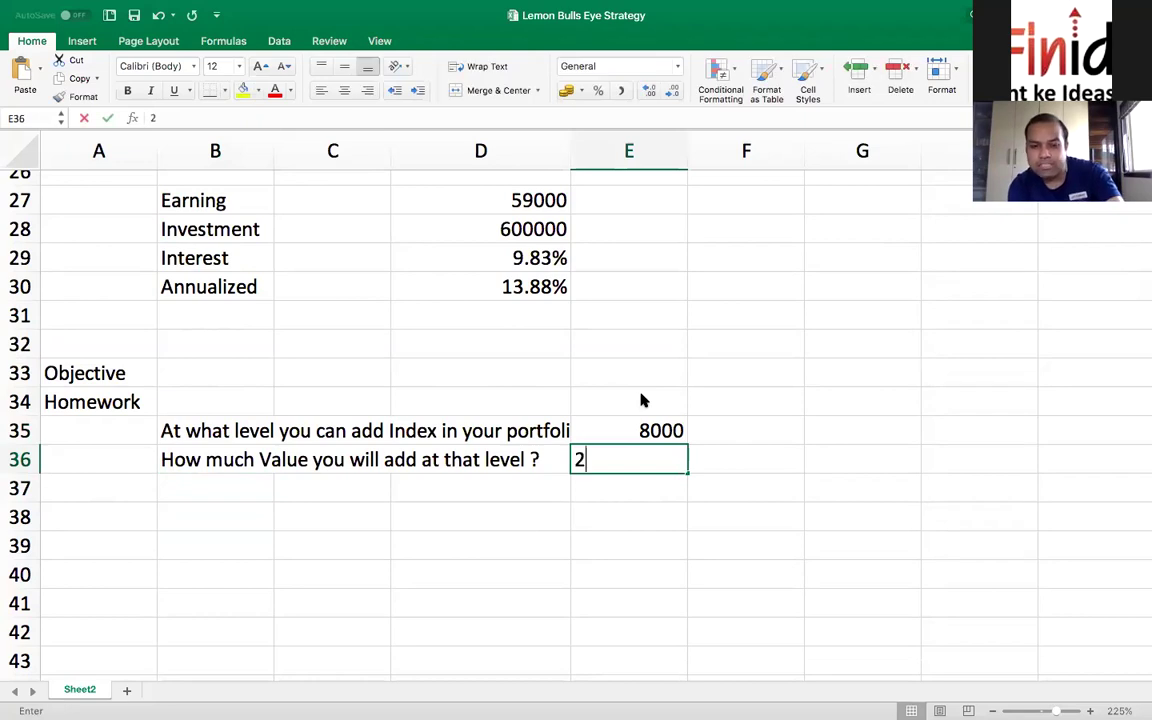
{"action": "key", "text": "Return"}
Label the answer columns above the levels with "a" in E34 and "b" in F34.
{"action": "key", "text": "Return"}
{"action": "key", "text": "Up"}
{"action": "key", "text": "Up"}
{"action": "key", "text": "Up"}
{"action": "key", "text": "Right"}
{"action": "key", "text": "Up"}
{"action": "left_click", "coordinate": [643, 400]}
{"action": "type", "text": "a"}
{"action": "key", "text": "Tab"}
{"action": "type", "text": "b"}
{"action": "key", "text": "Tab"}
Fill in the second answer with level 7000 in F35 and value 25 in F36.
{"action": "key", "text": "Down"}
{"action": "key", "text": "Left"}
{"action": "type", "text": "7000"}
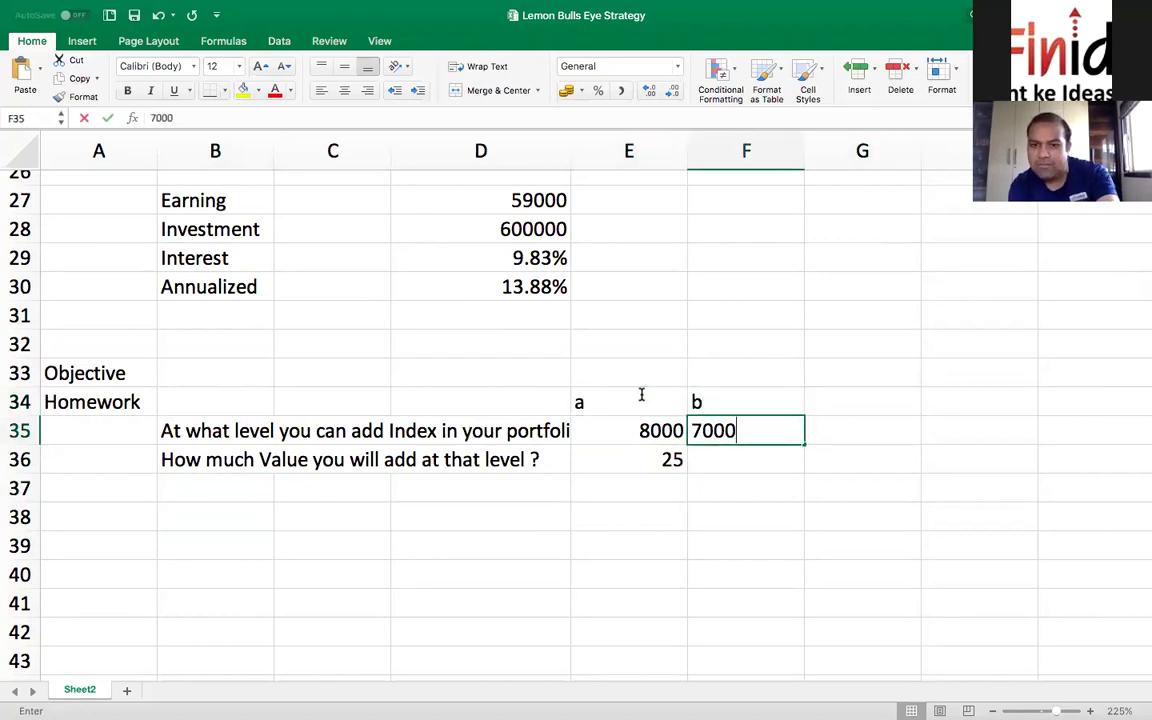
{"action": "key", "text": "Return"}
{"action": "type", "text": "25"}
{"action": "key", "text": "Tab"}
Fill in the third answer with level 6000 in G35 and value 50 in G36.
{"action": "key", "text": "Up"}
{"action": "type", "text": "6000"}
{"action": "key", "text": "Return"}
{"action": "type", "text": "50"}
{"action": "key", "text": "Tab"}
Fill in the fourth answer with level 5000 in H35 and value 100 in H36.
{"action": "key", "text": "Up"}
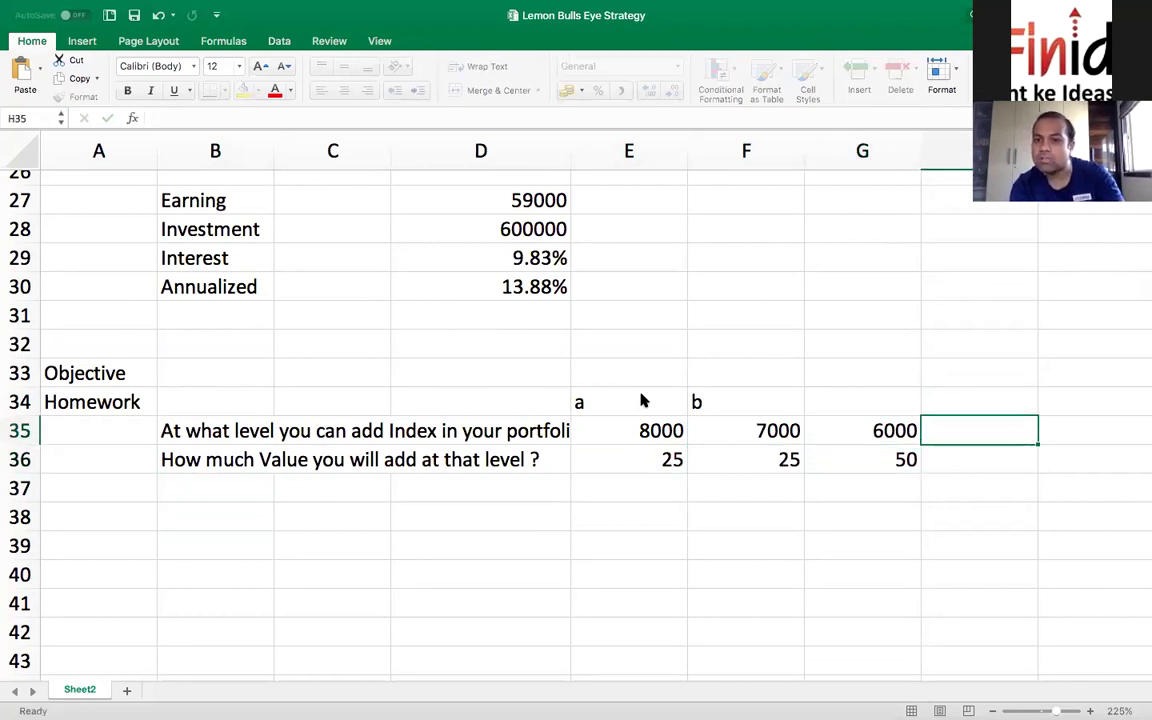
{"action": "type", "text": "5000"}
{"action": "key", "text": "Return"}
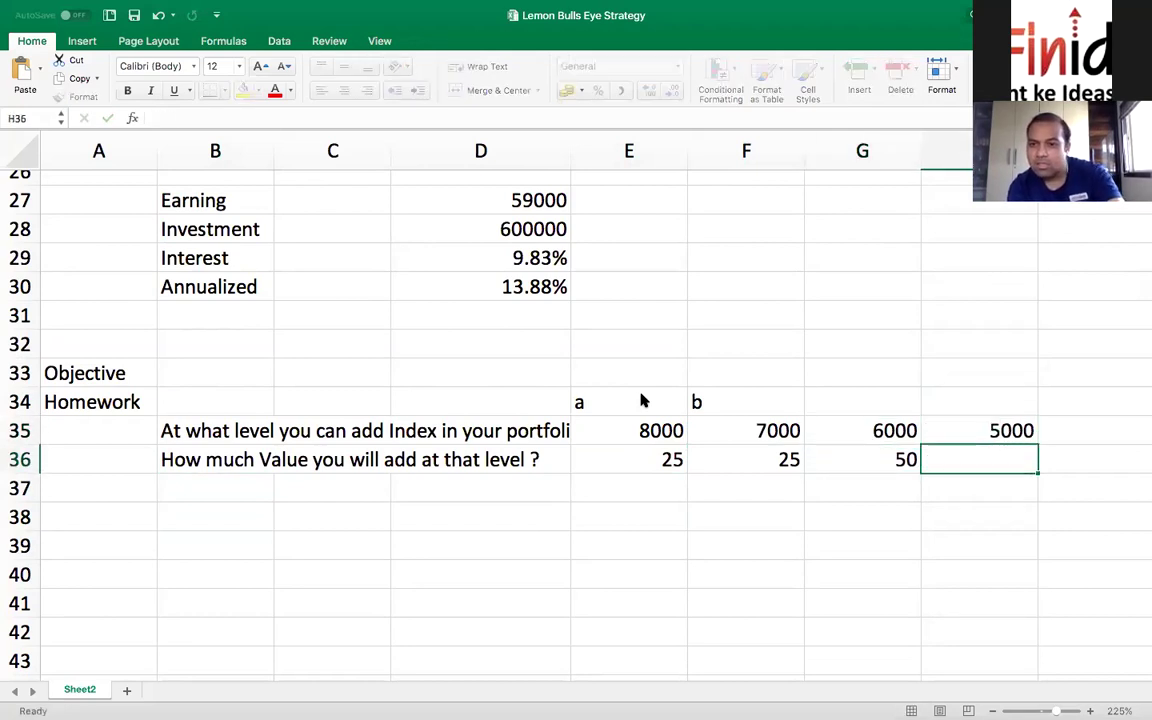
{"action": "type", "text": "100"}
{"action": "key", "text": "Return"}
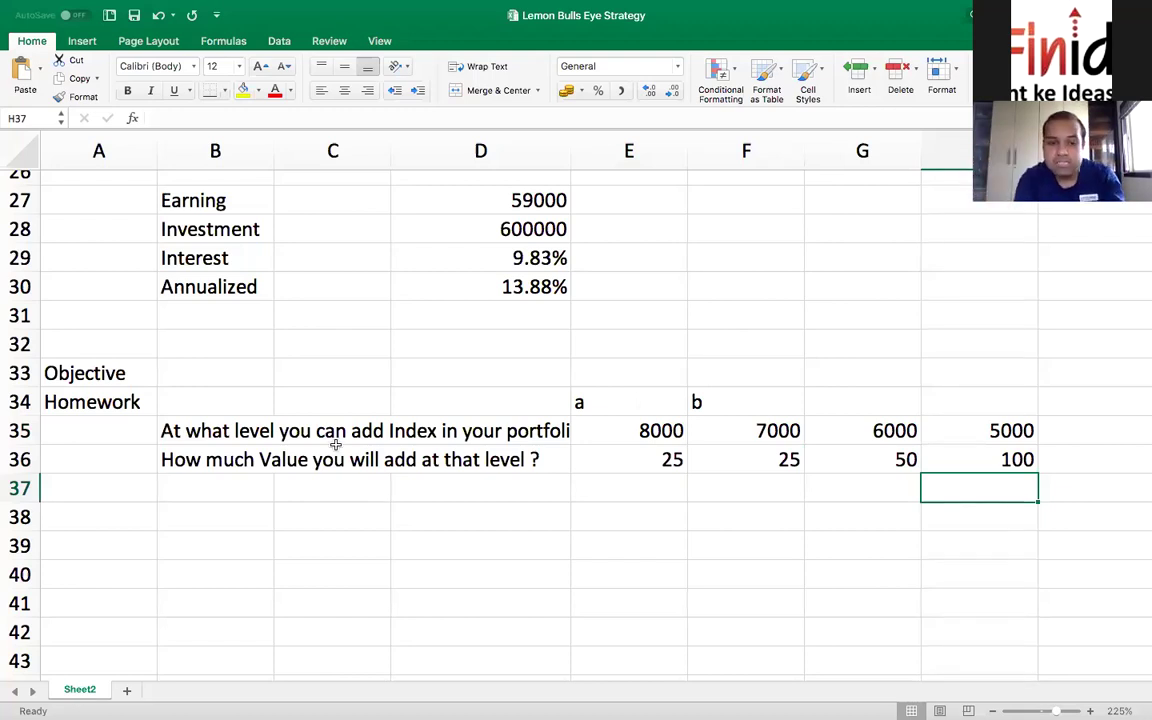
Add the label "Benefit" in A39 and the note "Debt Yield... will automatically rise" in B39.
{"action": "left_click", "coordinate": [111, 537]}
{"action": "type", "text": "Benefit"}
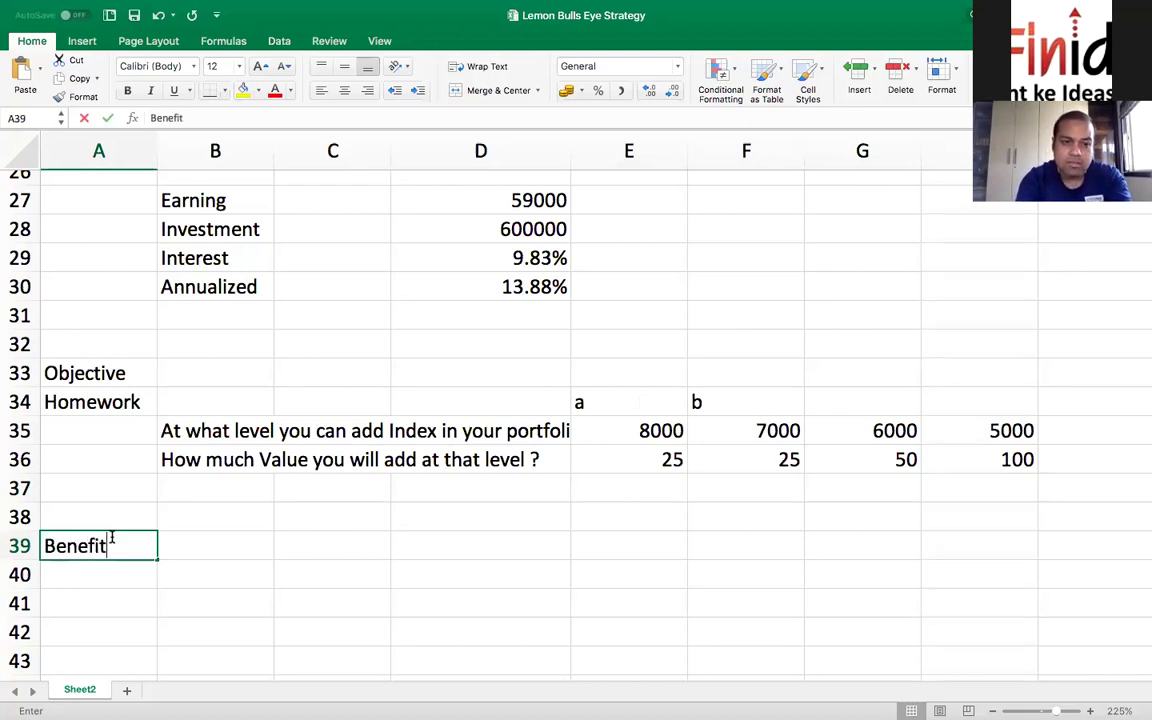
{"action": "key", "text": "Tab"}
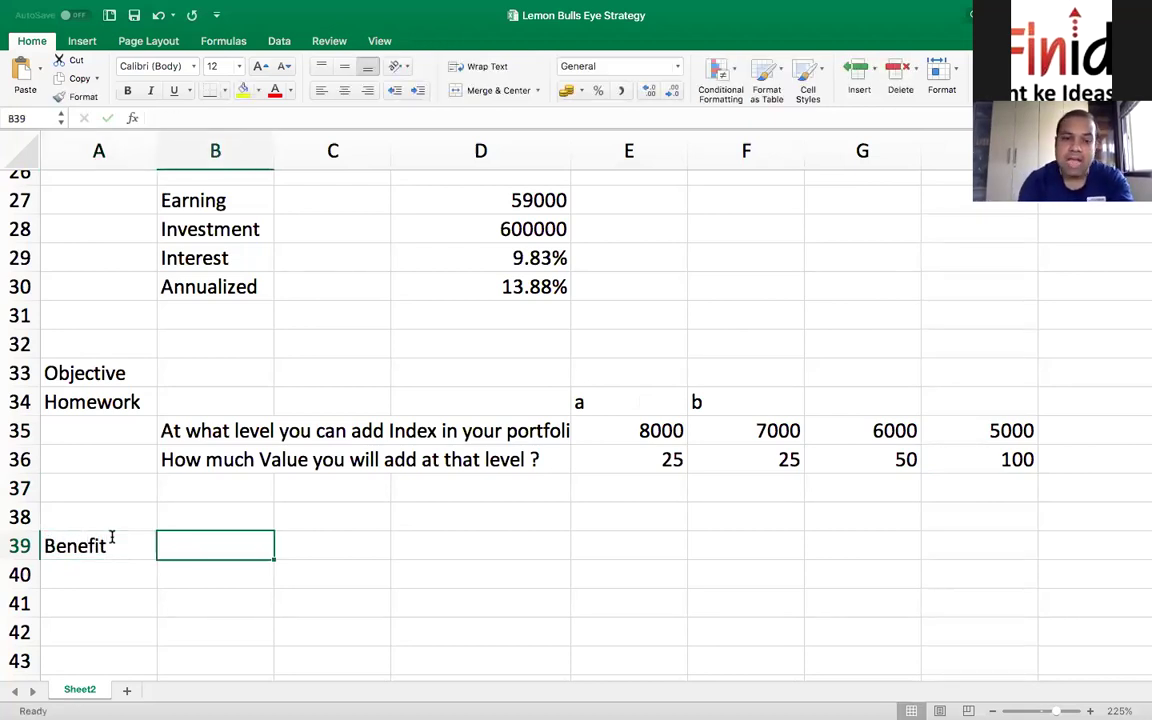
{"action": "type", "text": "DEb"}
{"action": "key", "text": "BackSpace"}
{"action": "key", "text": "BackSpace"}
{"action": "type", "text": "ebt "}
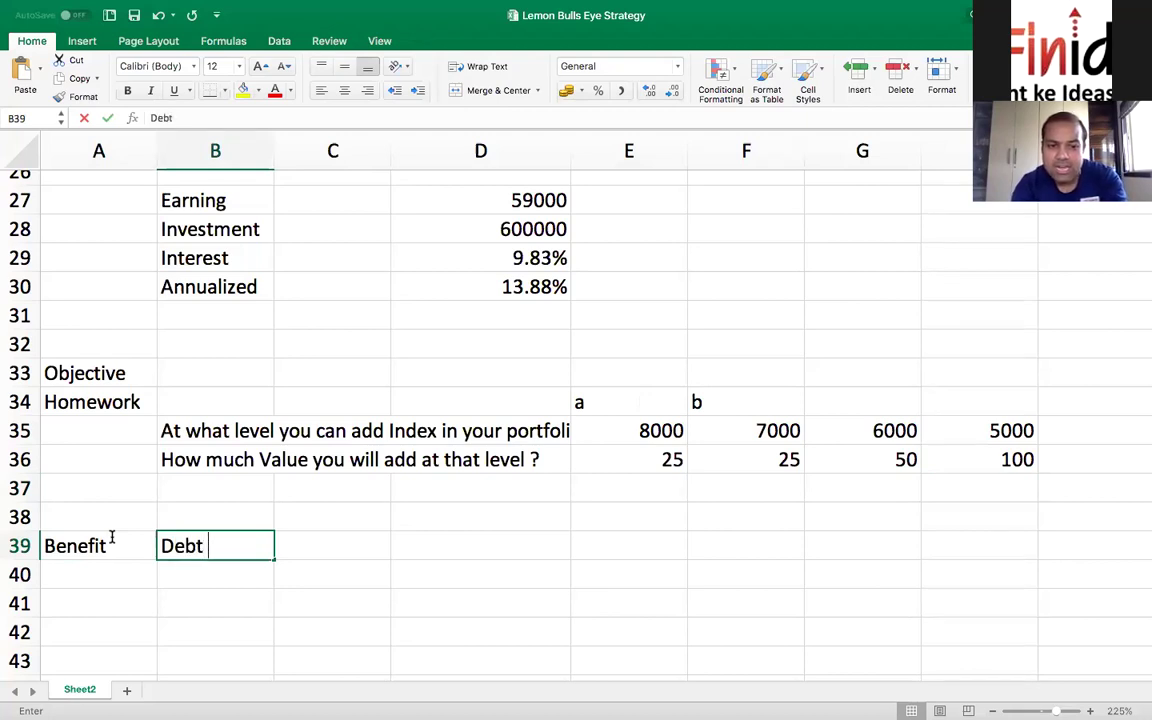
{"action": "type", "text": "Yield... will automatically rise"}
{"action": "key", "text": "Return"}
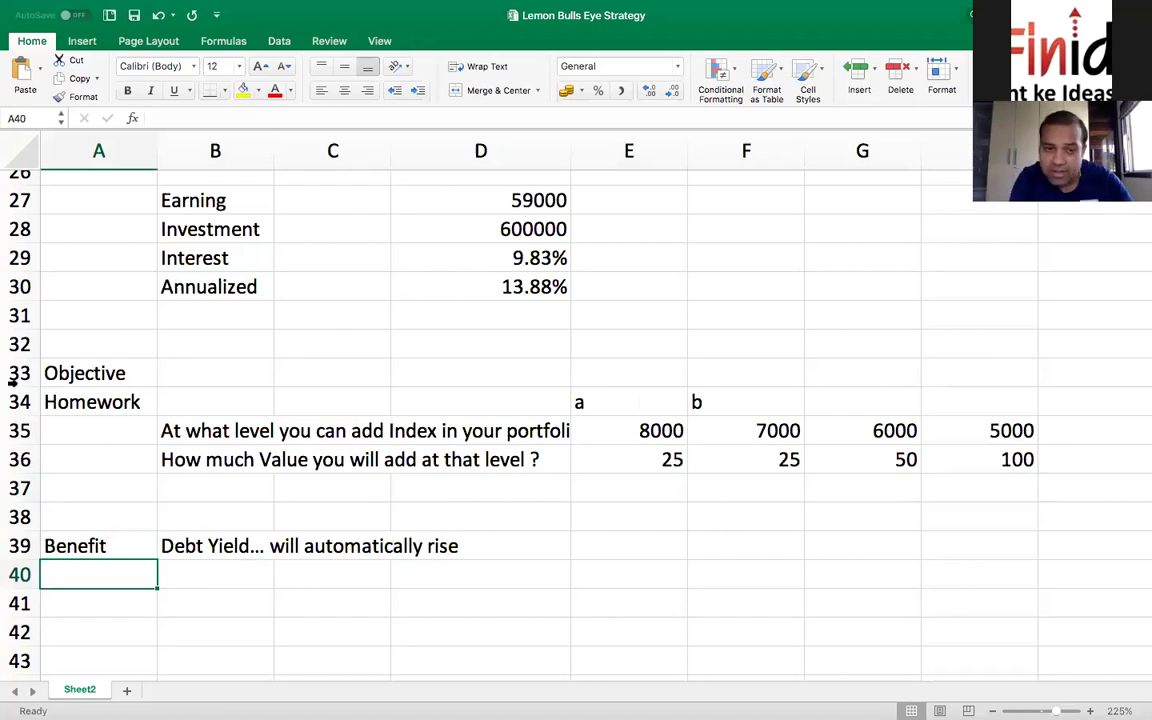
Shade the homework block A34:G36 with a light orange fill.
{"action": "left_click_drag", "start_coordinate": [172, 430], "coordinate": [870, 459]}
{"action": "left_click_drag", "start_coordinate": [115, 400], "coordinate": [900, 452]}
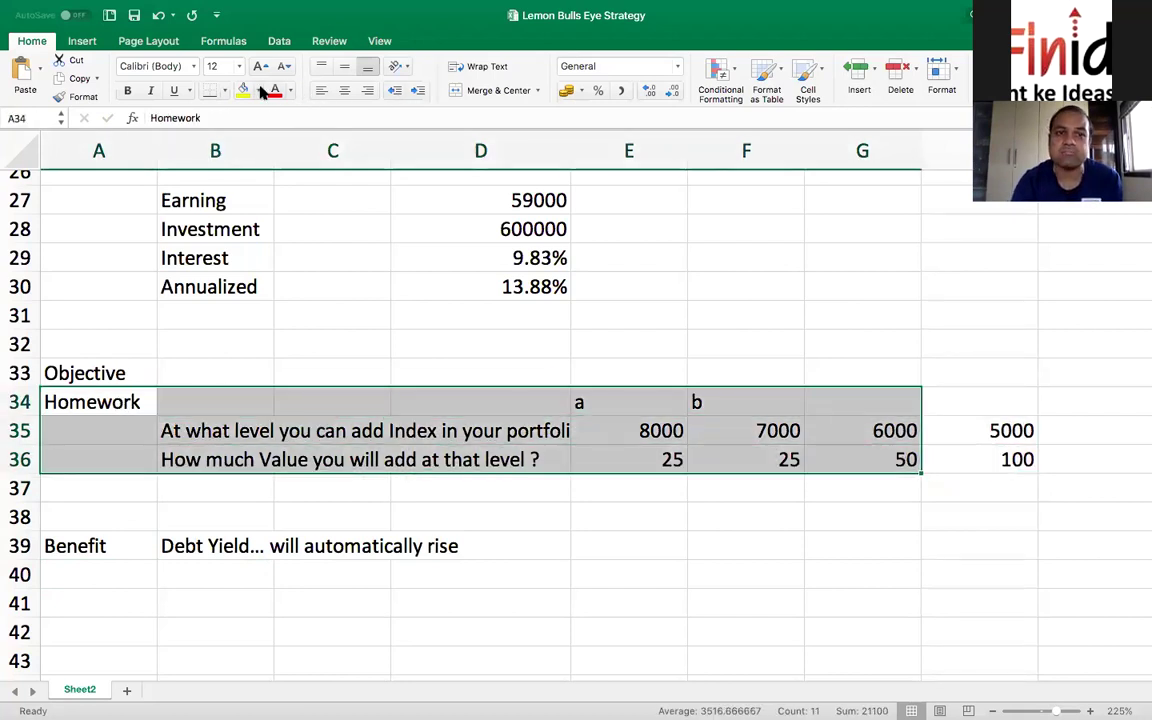
{"action": "key", "text": "super+y"}
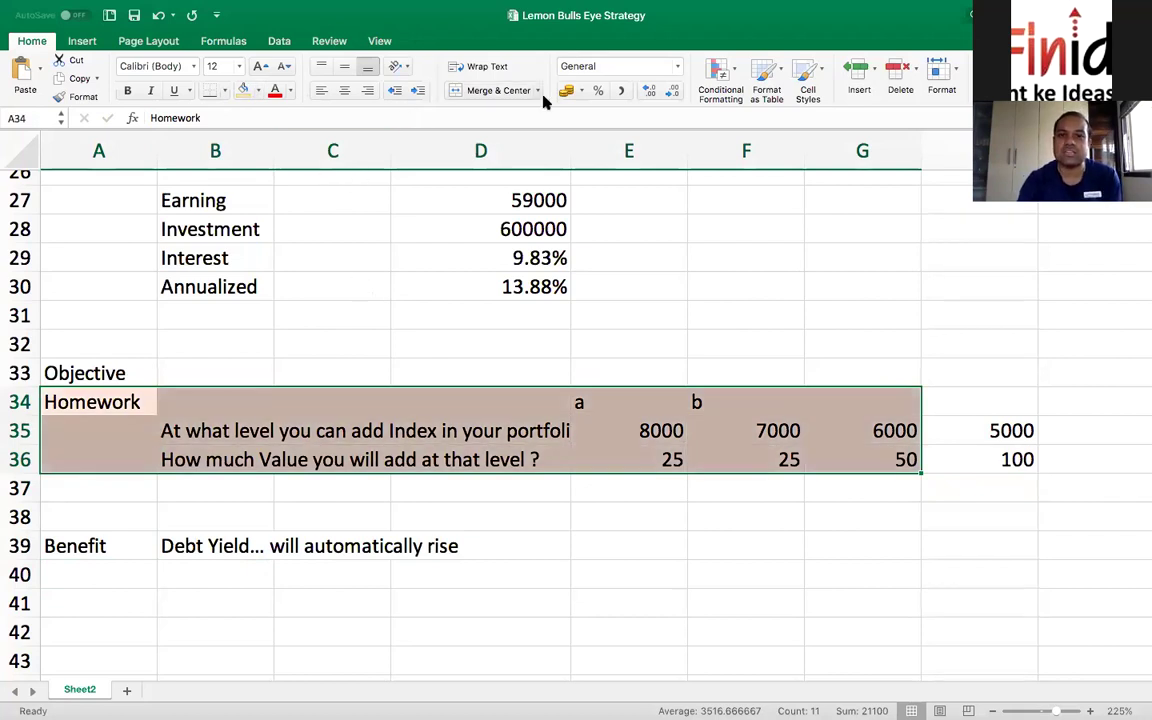
{"action": "left_click", "coordinate": [446, 312]}
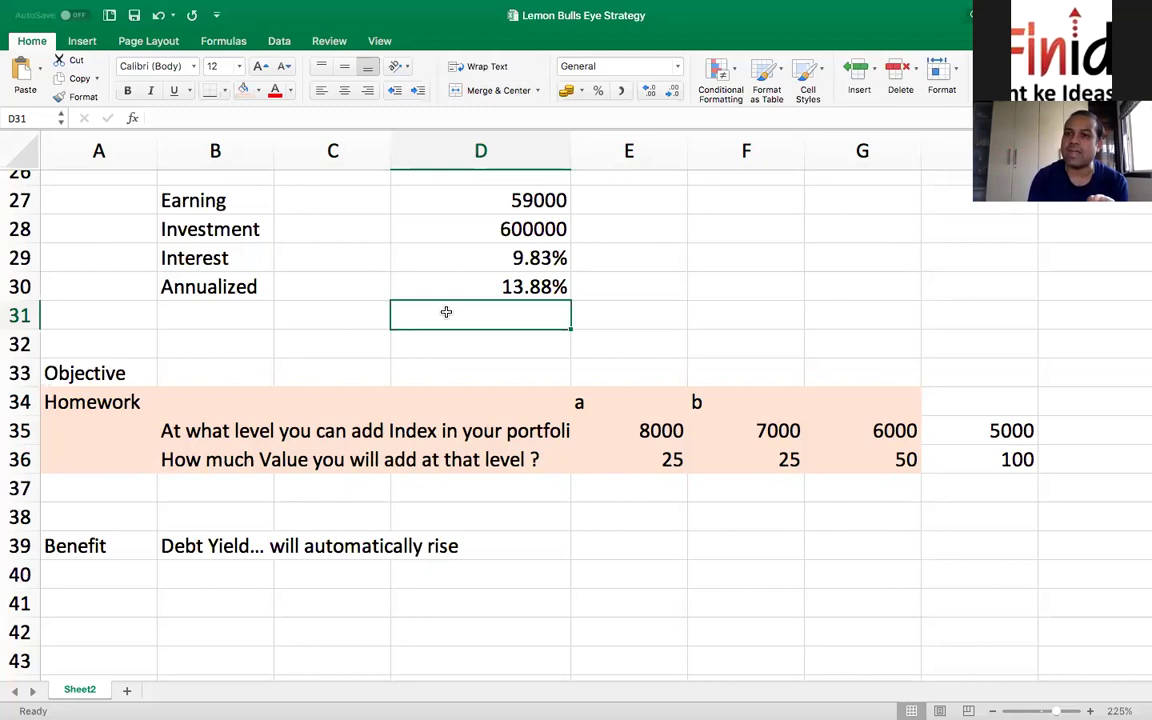
Review the homework block, the cut-off level table and the put option calculation, focusing on the debt rate and the 7000-level premium.
{"action": "scroll", "coordinate": [46, 406], "scroll_direction": "up", "scroll_amount": 1}
{"action": "left_click", "coordinate": [150, 401]}
{"action": "left_click_drag", "start_coordinate": [160, 399], "coordinate": [859, 464]}
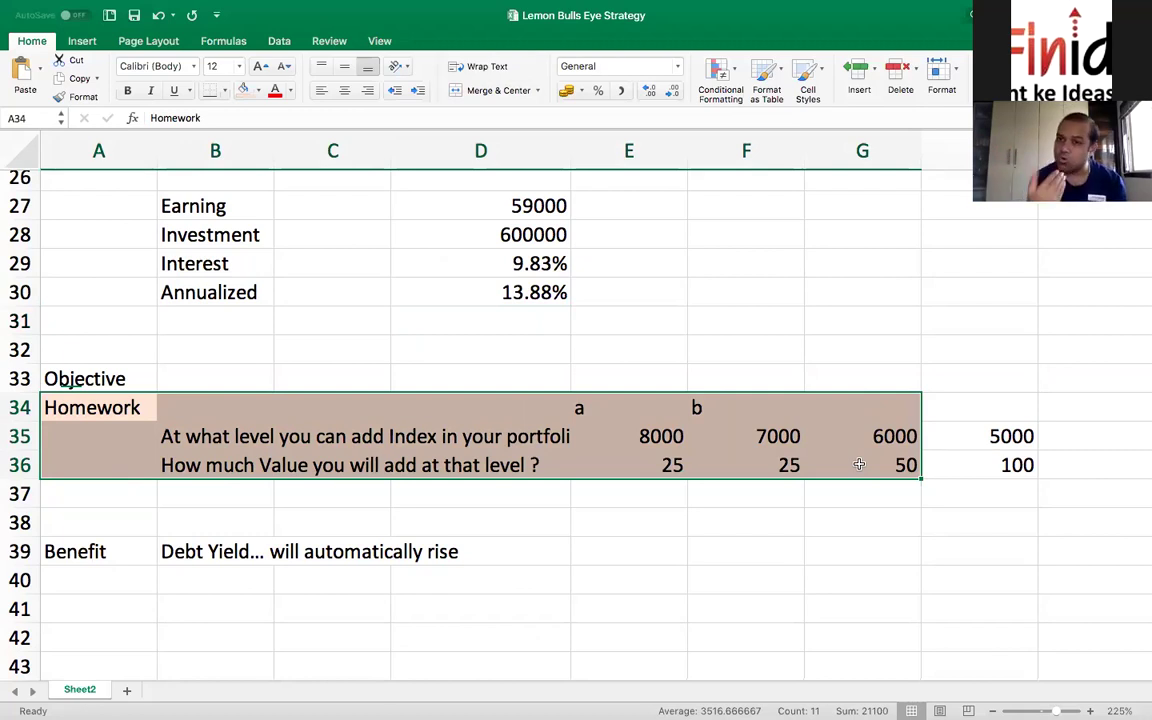
{"action": "scroll", "coordinate": [667, 331], "scroll_direction": "up", "scroll_amount": 5}
{"action": "scroll", "coordinate": [667, 331], "scroll_direction": "up", "scroll_amount": 3}
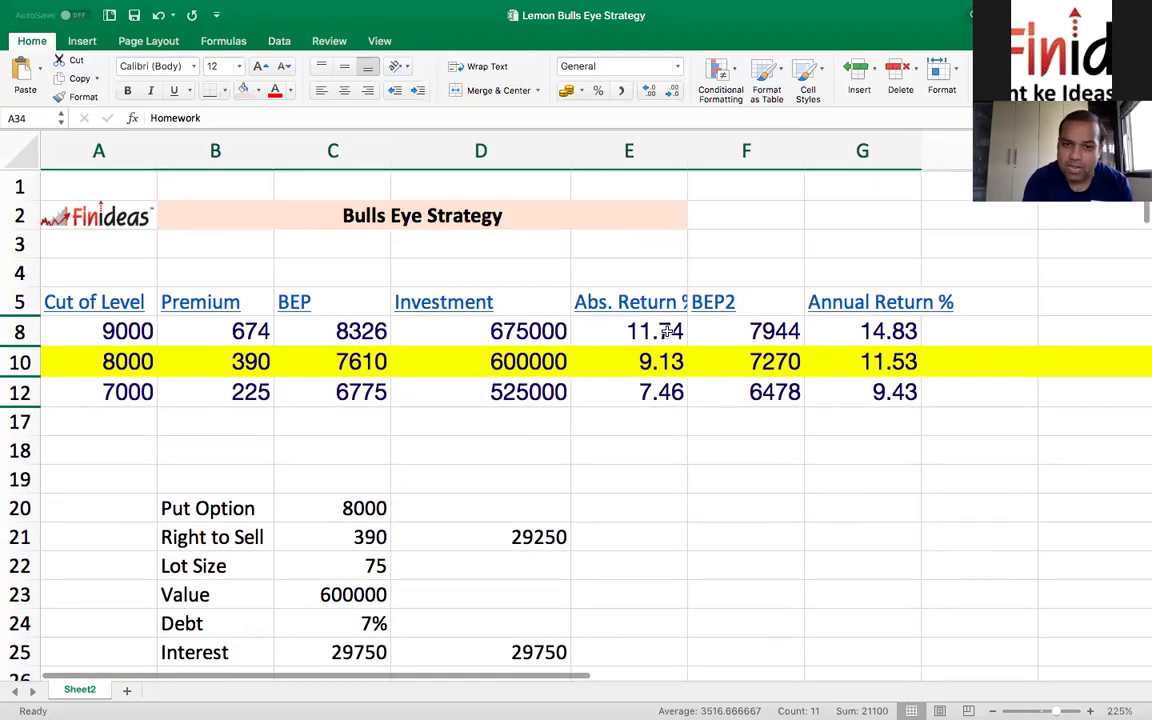
{"action": "scroll", "coordinate": [455, 401], "scroll_direction": "down", "scroll_amount": 1}
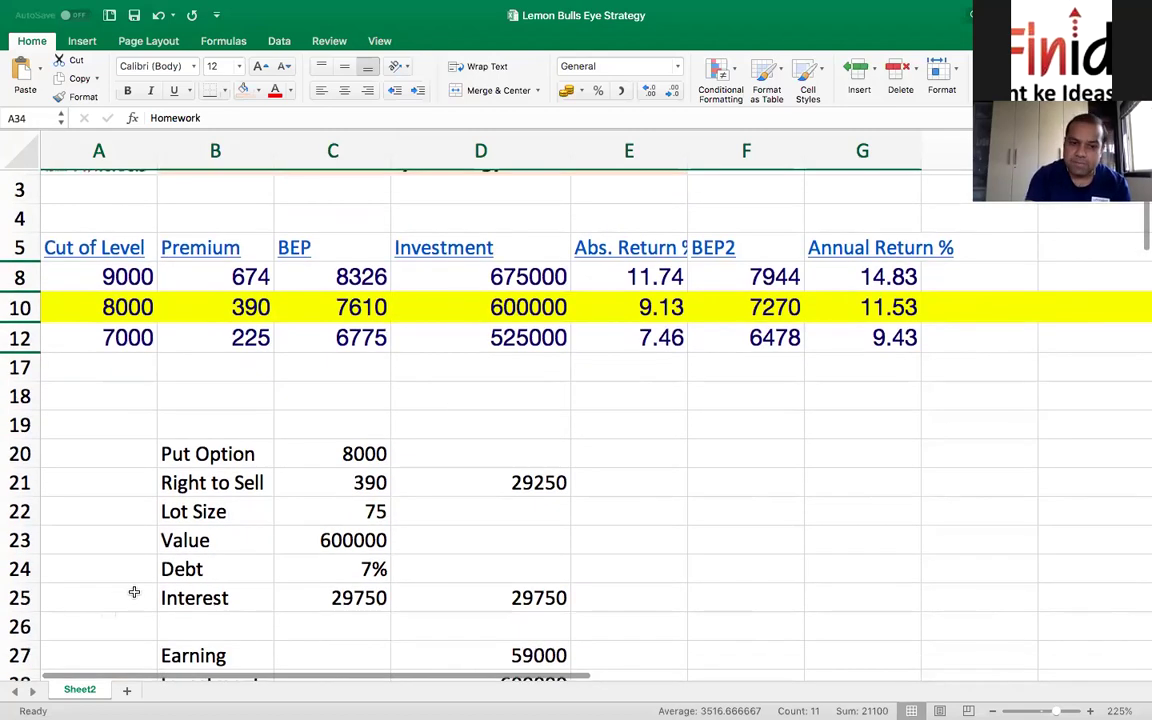
{"action": "left_click_drag", "start_coordinate": [220, 569], "coordinate": [337, 568]}
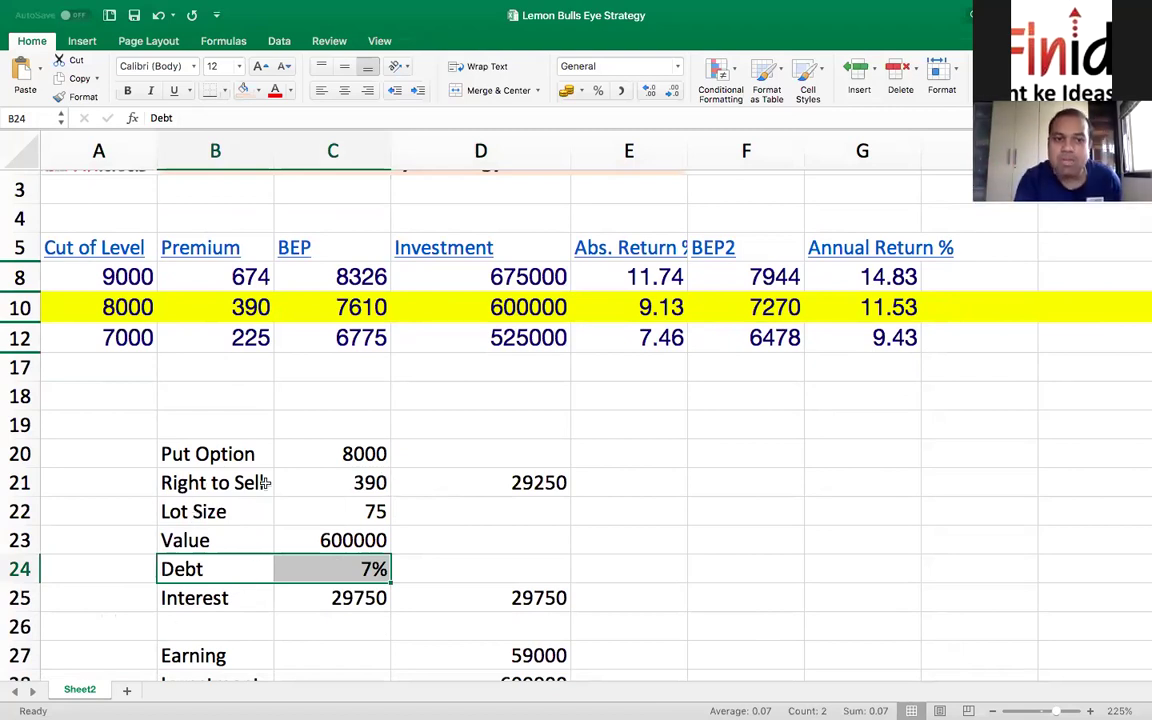
{"action": "left_click", "coordinate": [234, 335]}
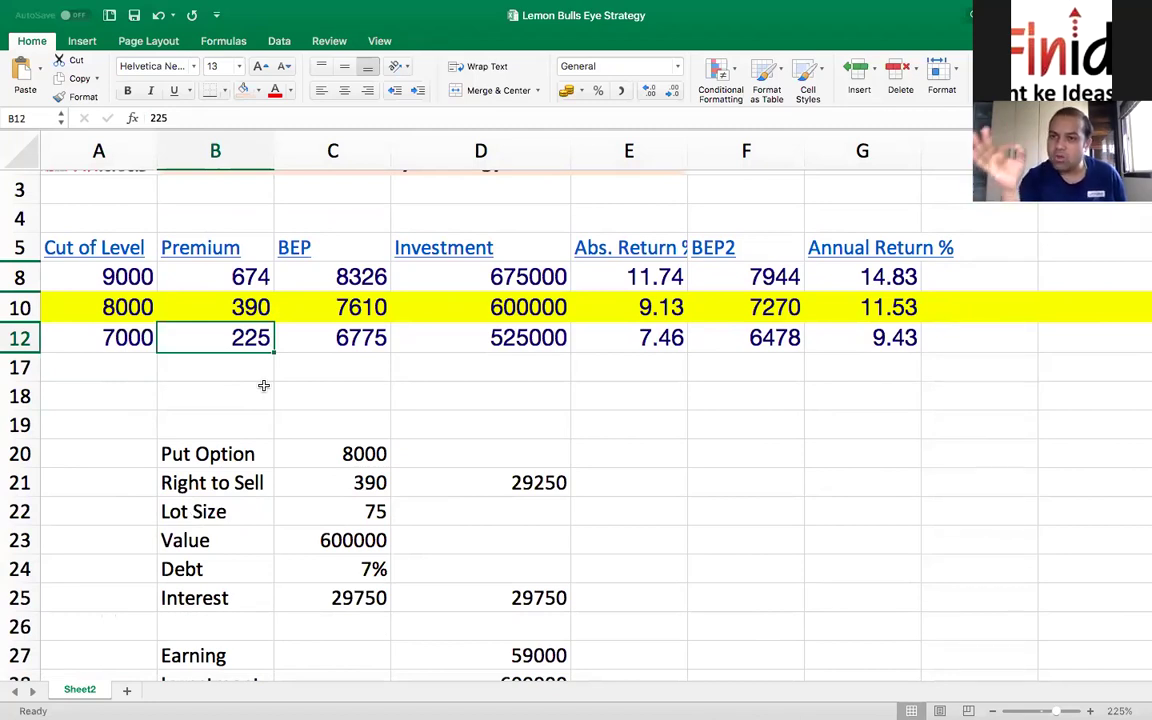
{"action": "mouse_move", "coordinate": [387, 8]}
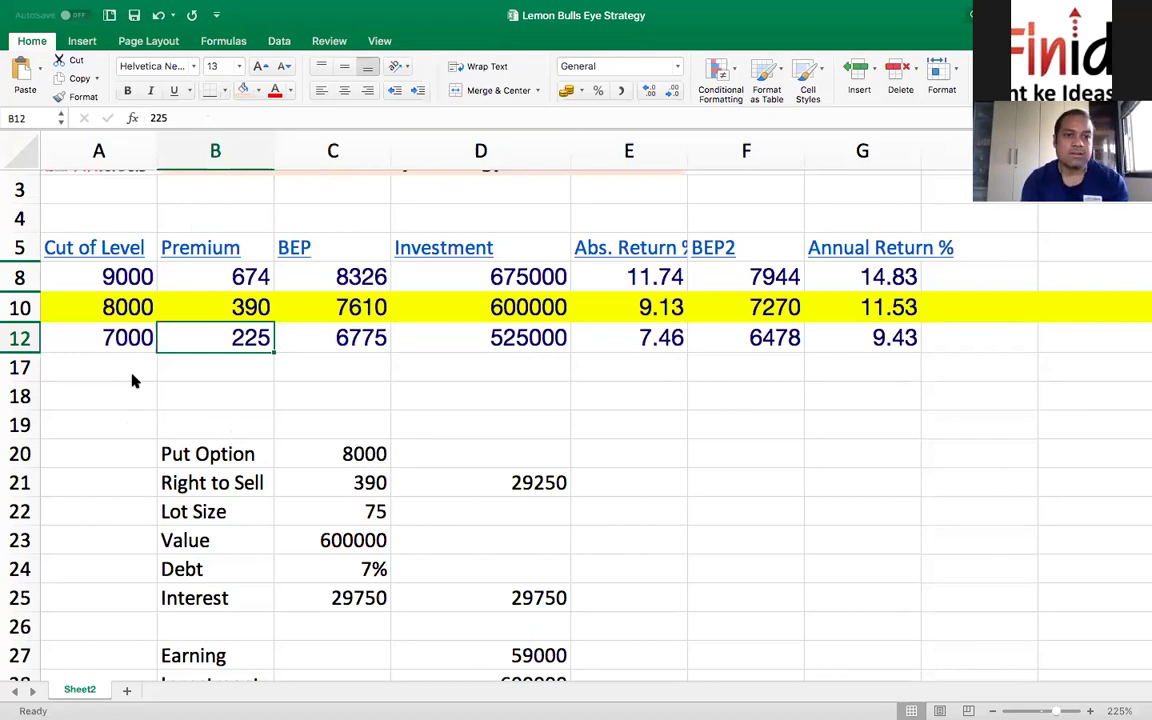
{"action": "left_click", "coordinate": [145, 474]}
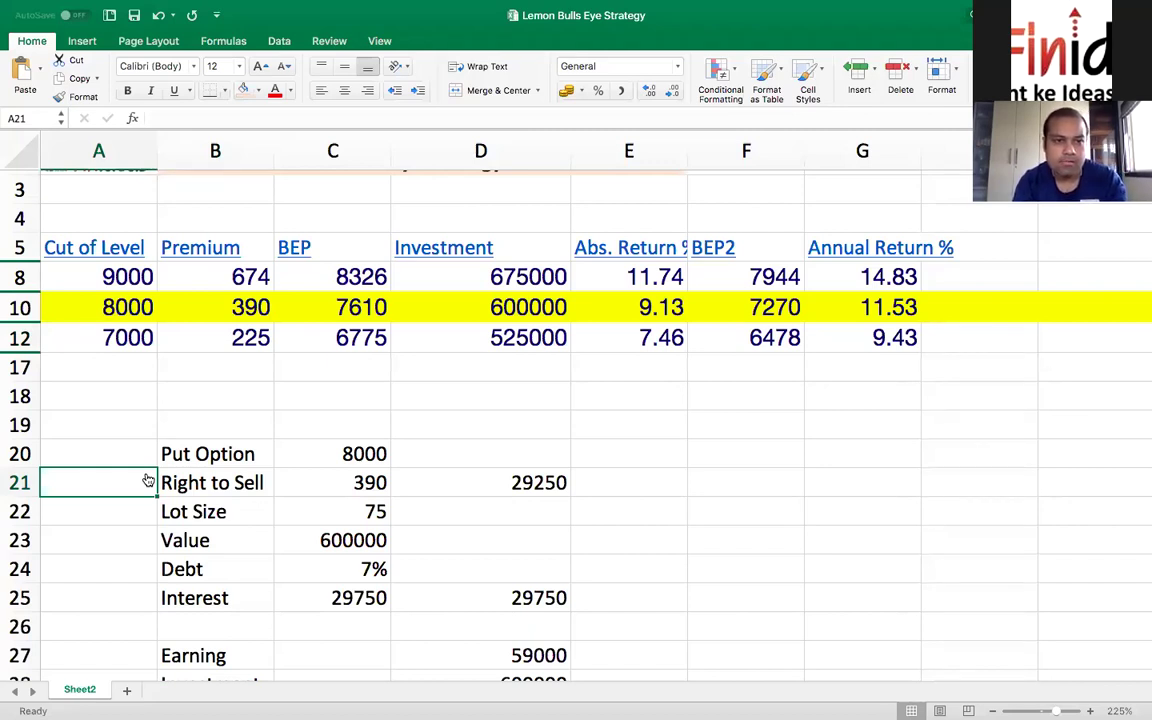
Switch to the Bulls Eye Strategy slide show and advance to the Features slide.
{"action": "key", "text": "super+Tab"}
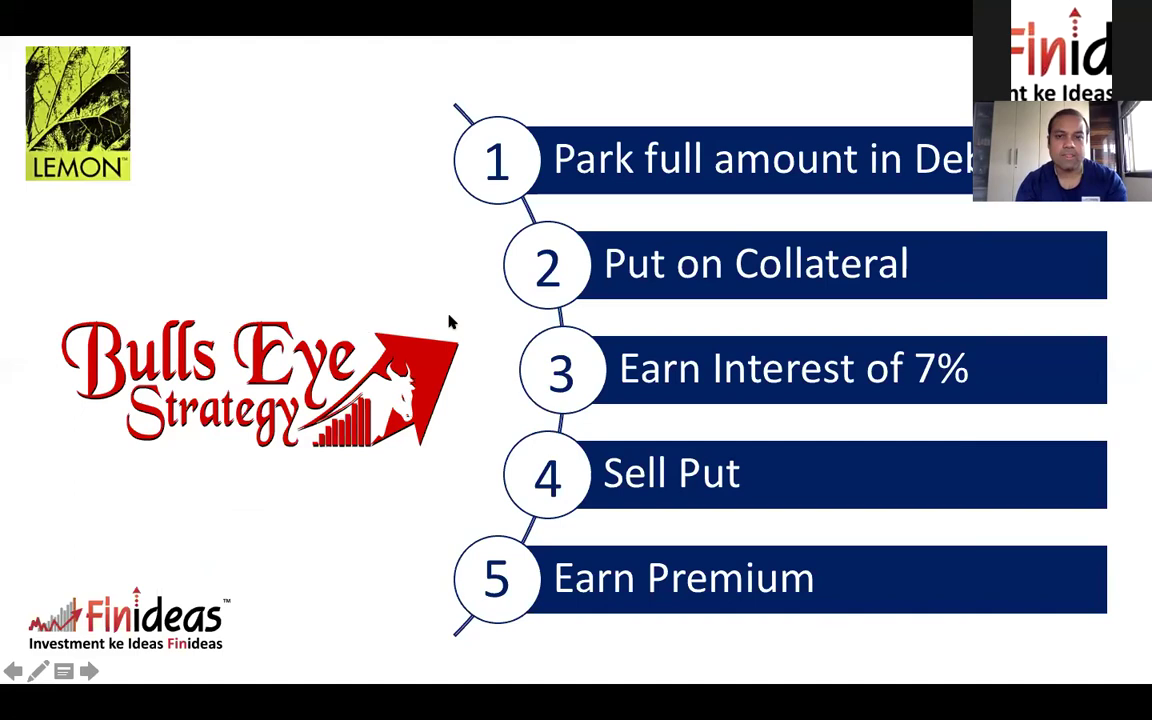
{"action": "left_click", "coordinate": [450, 321]}
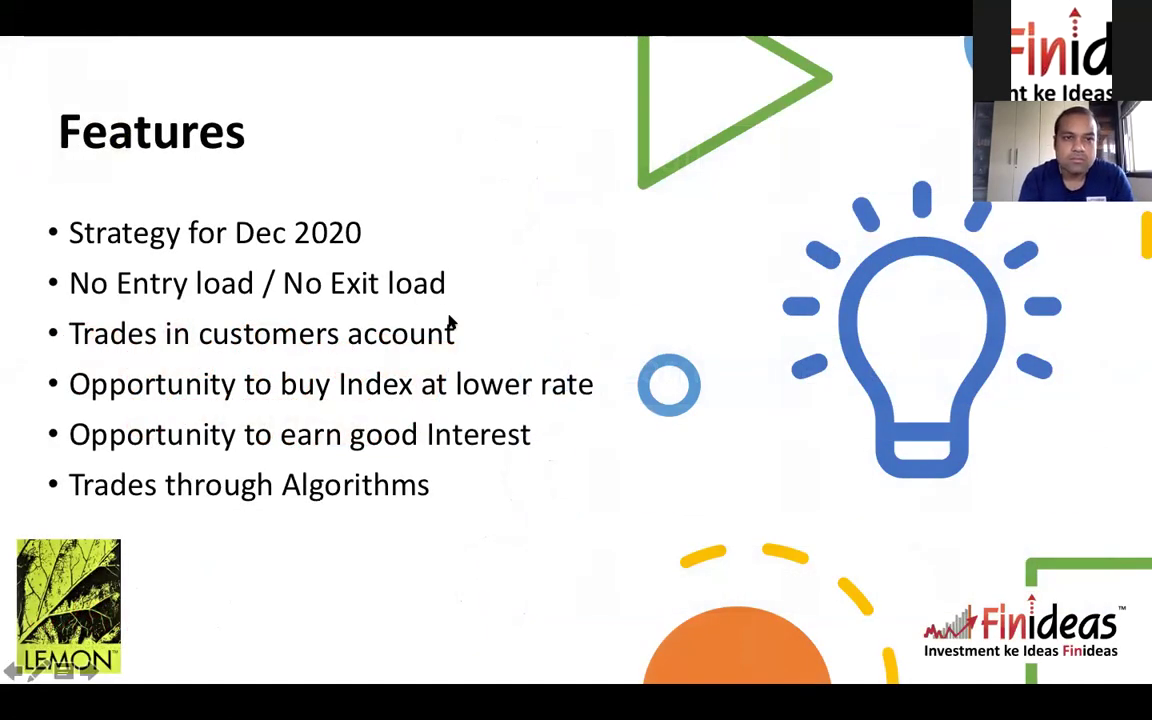